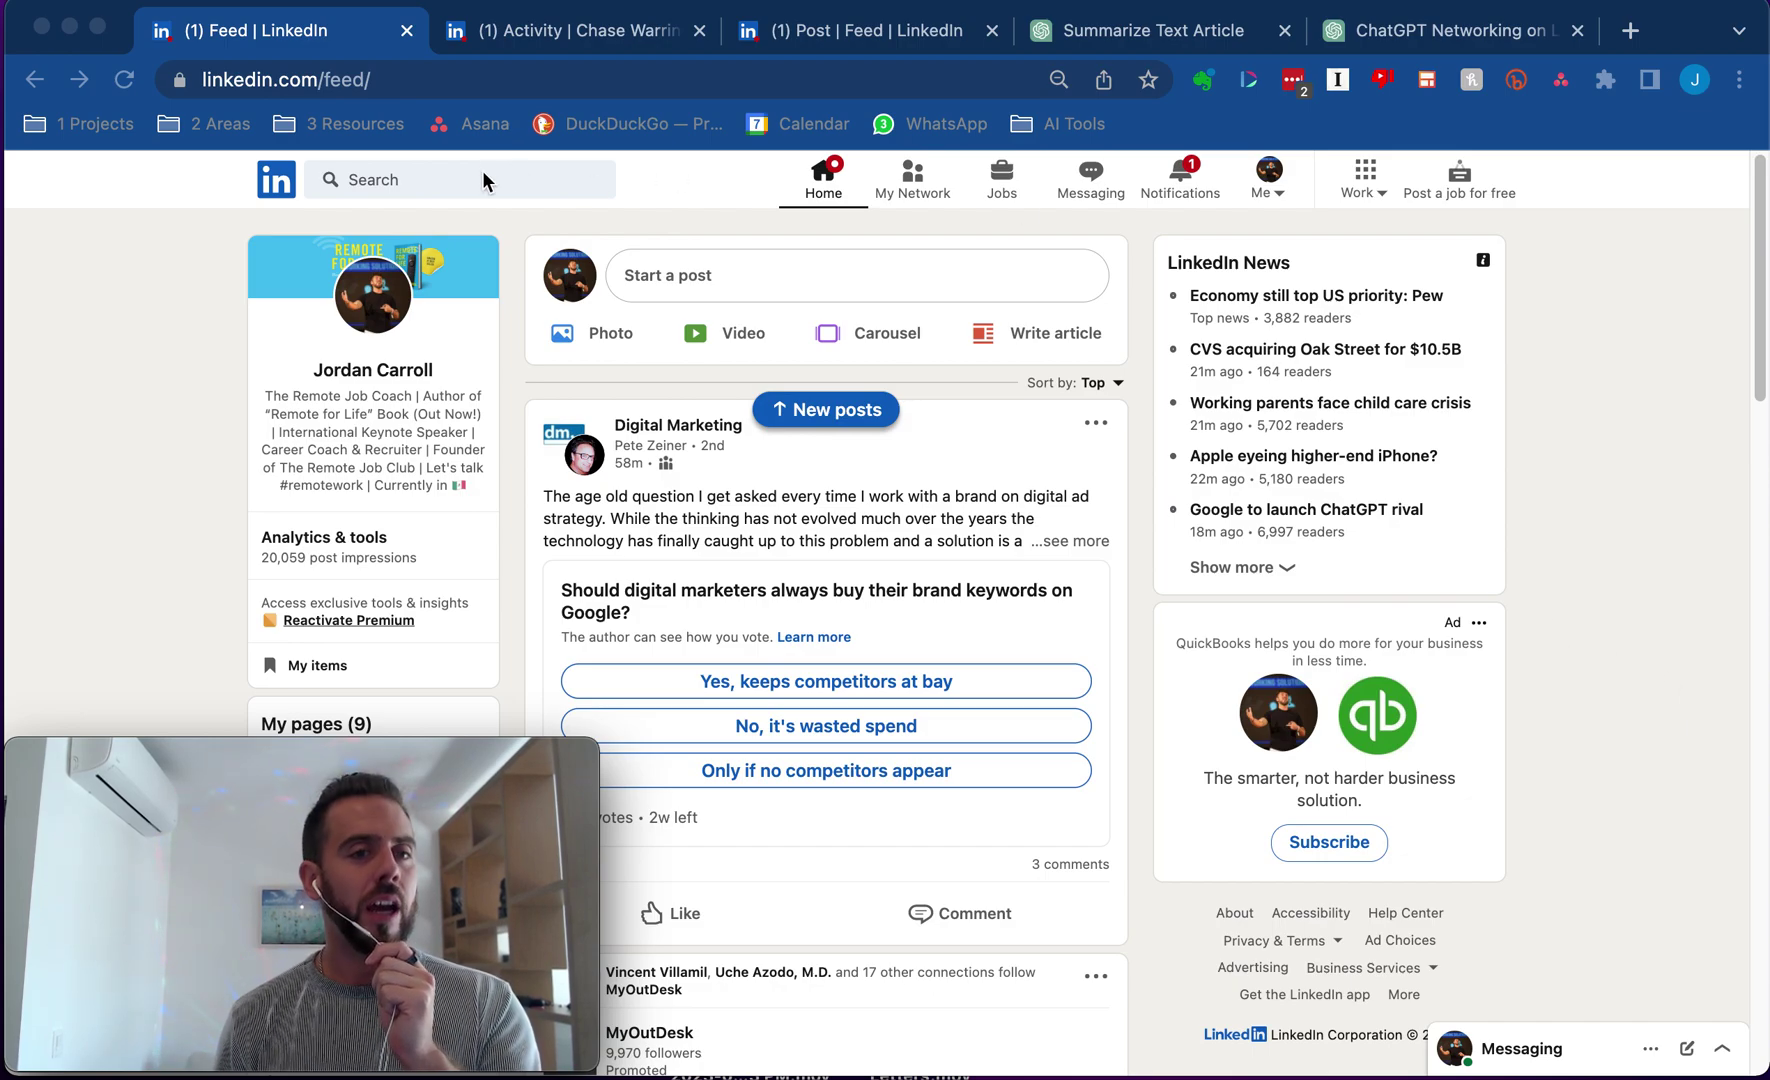
Step: Run a LinkedIn search and apply the Posts filter to the results
left_click(418, 179)
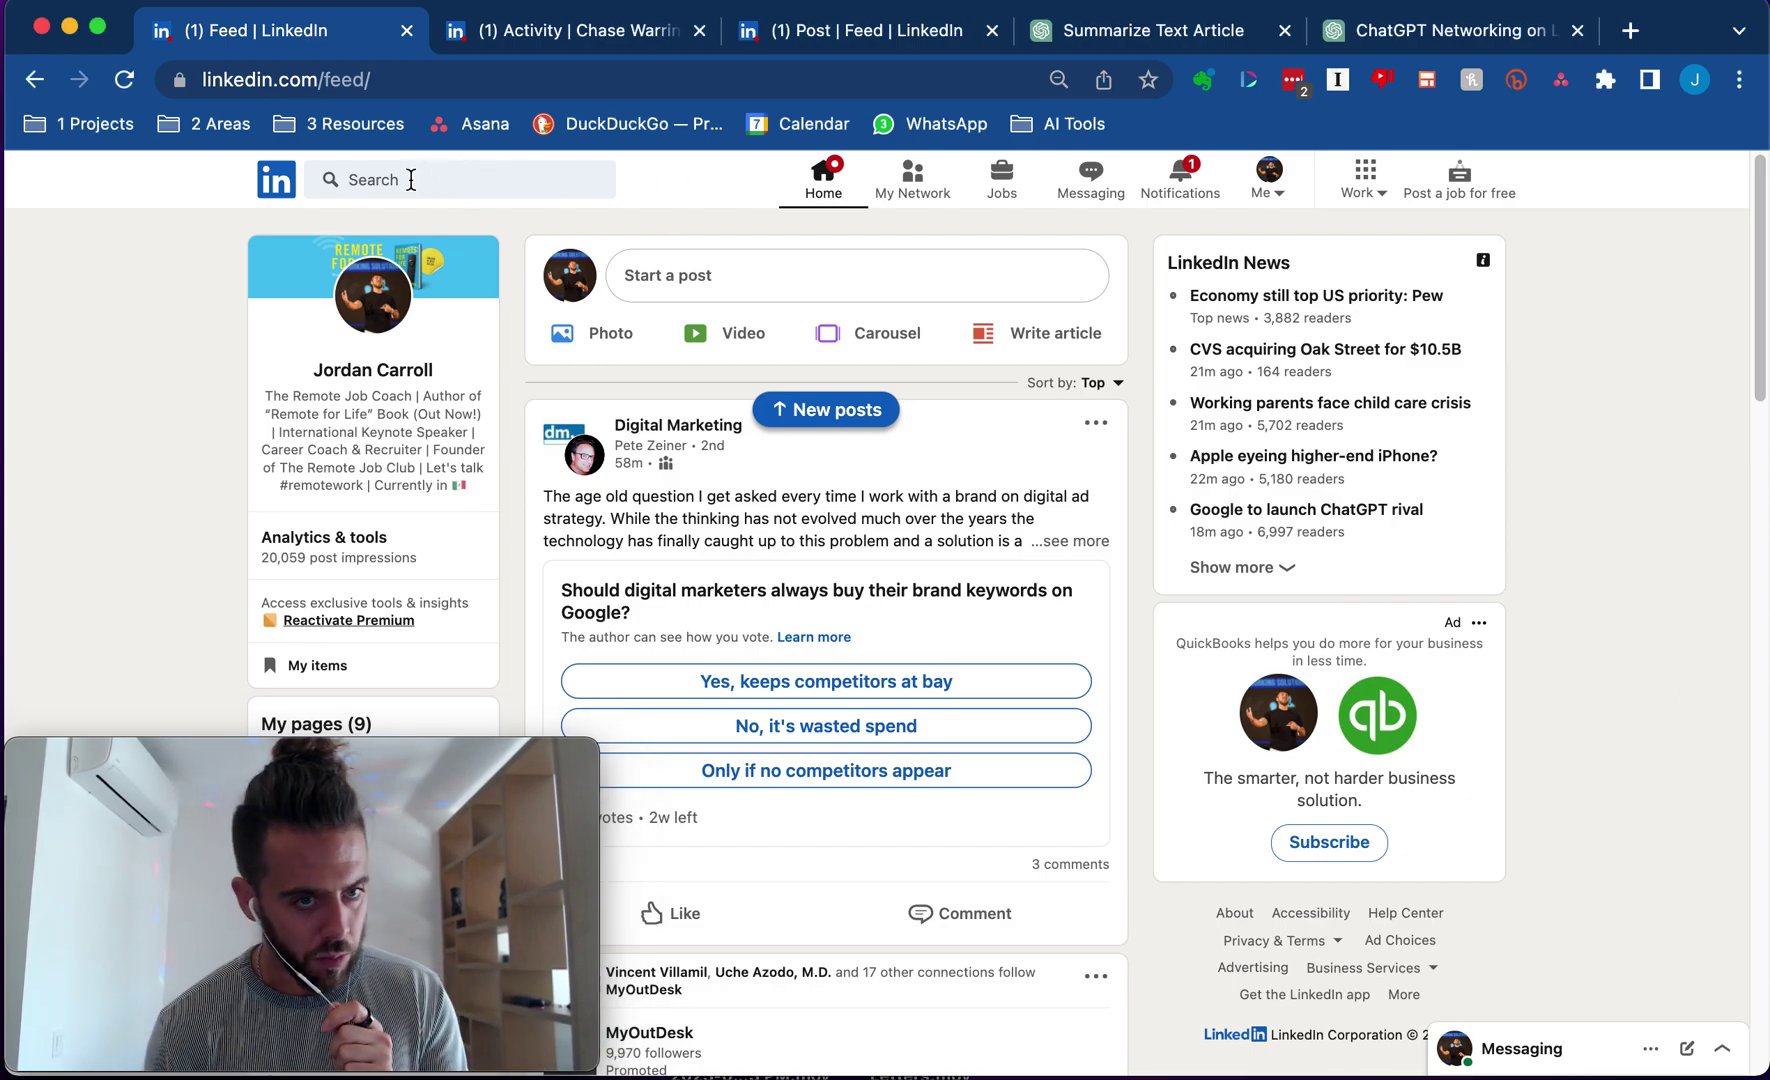
left_click(411, 179)
key("Return")
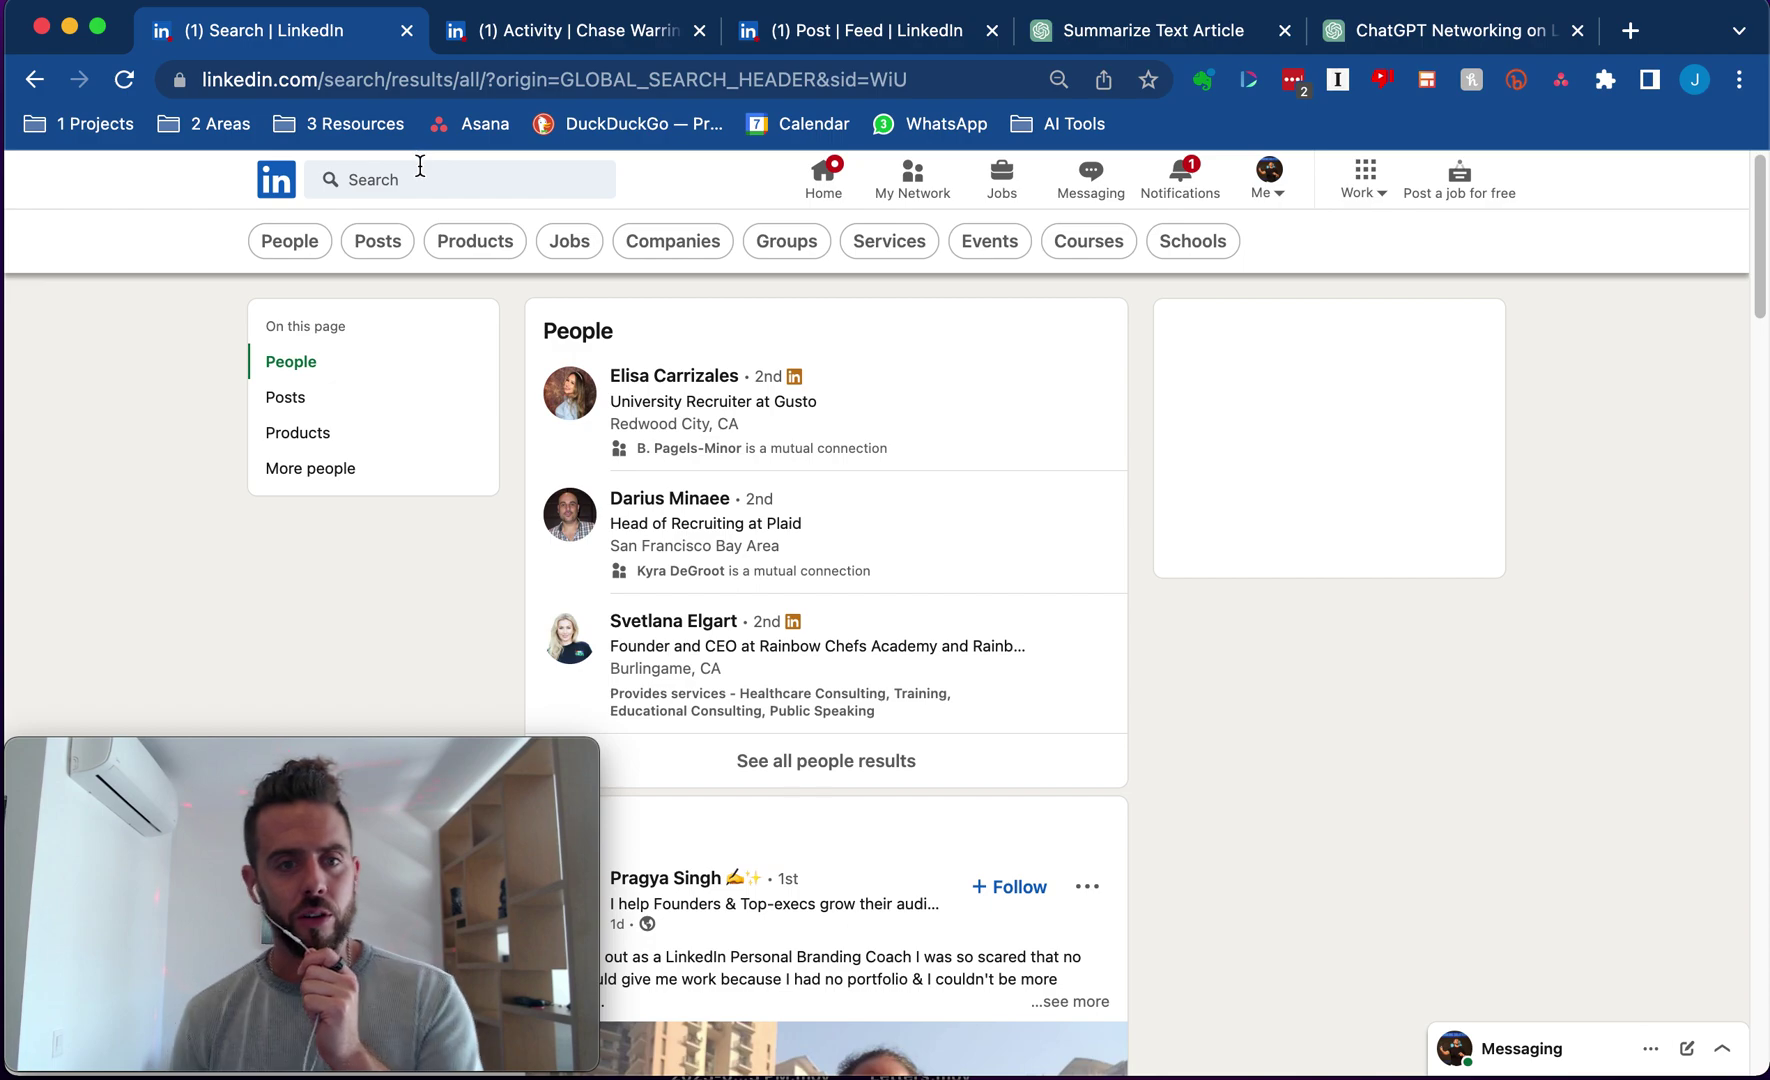
left_click(372, 252)
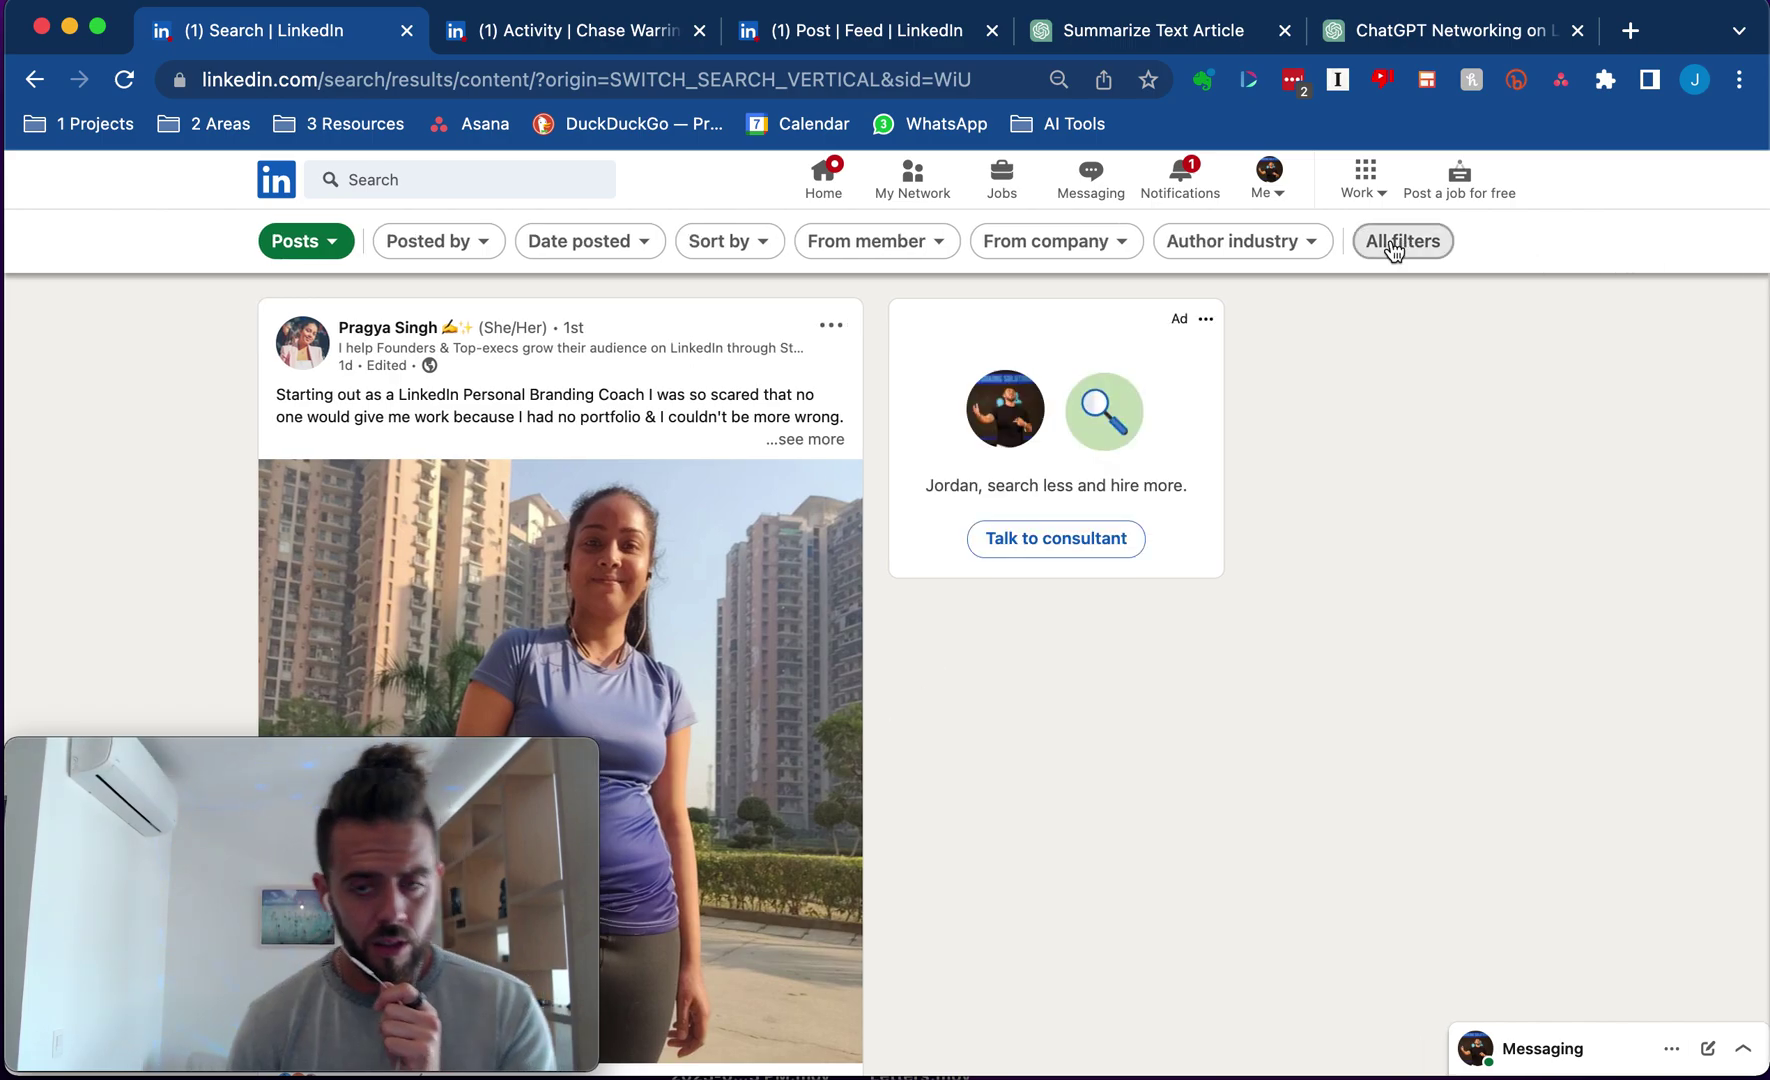
Step: In All filters, add Doist and Time Doctor as author companies
left_click(1390, 240)
scroll(1370, 668, "down", 5)
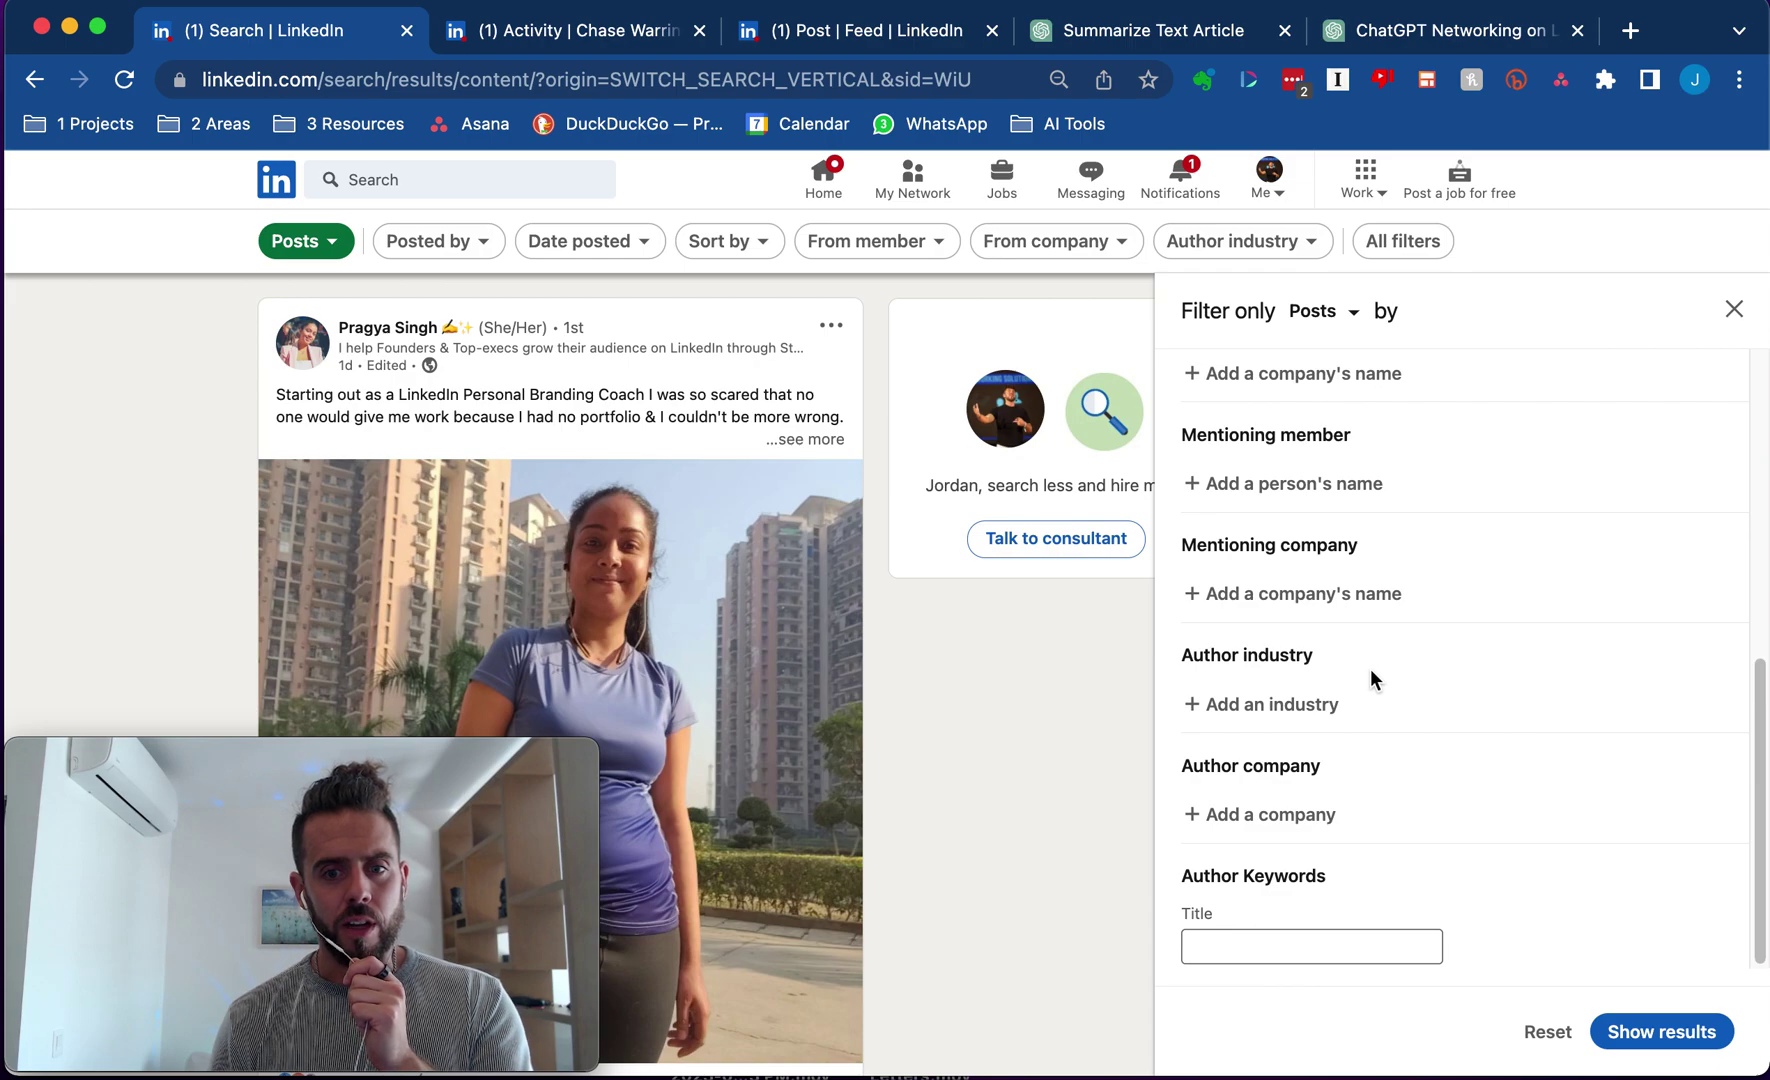
left_click(1276, 820)
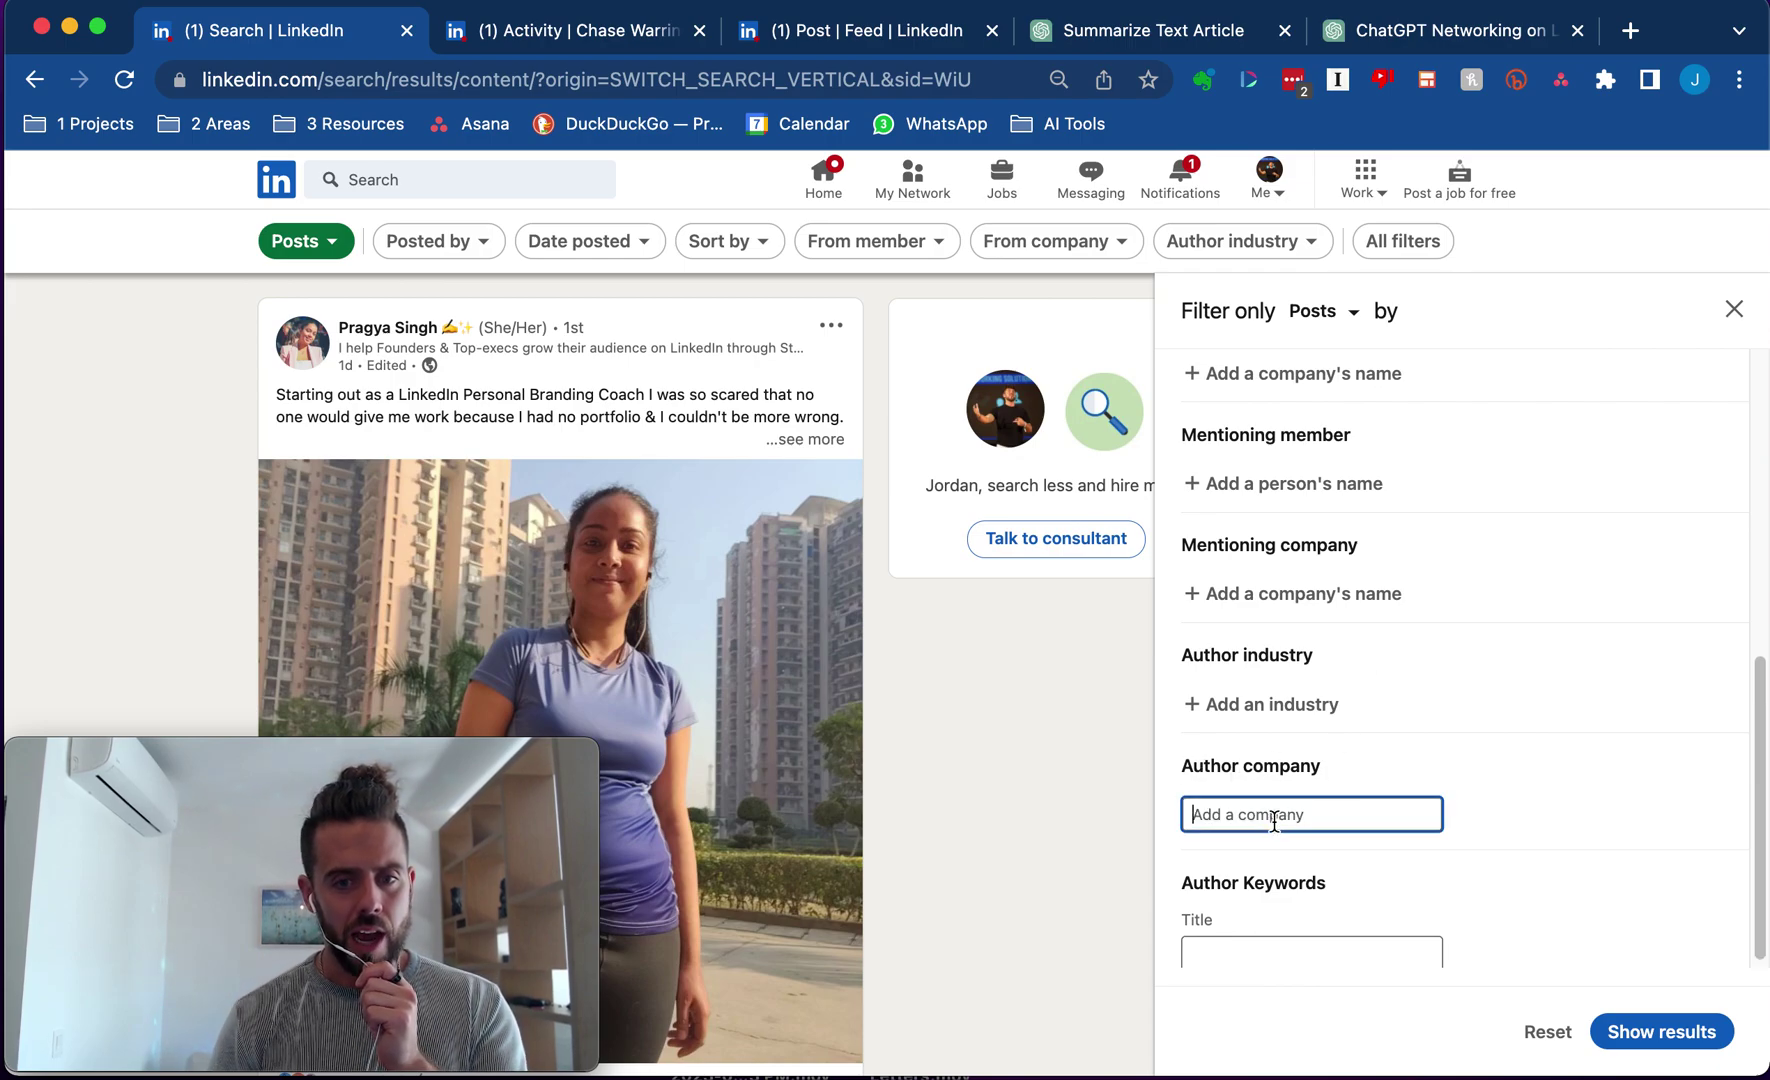
type("doist")
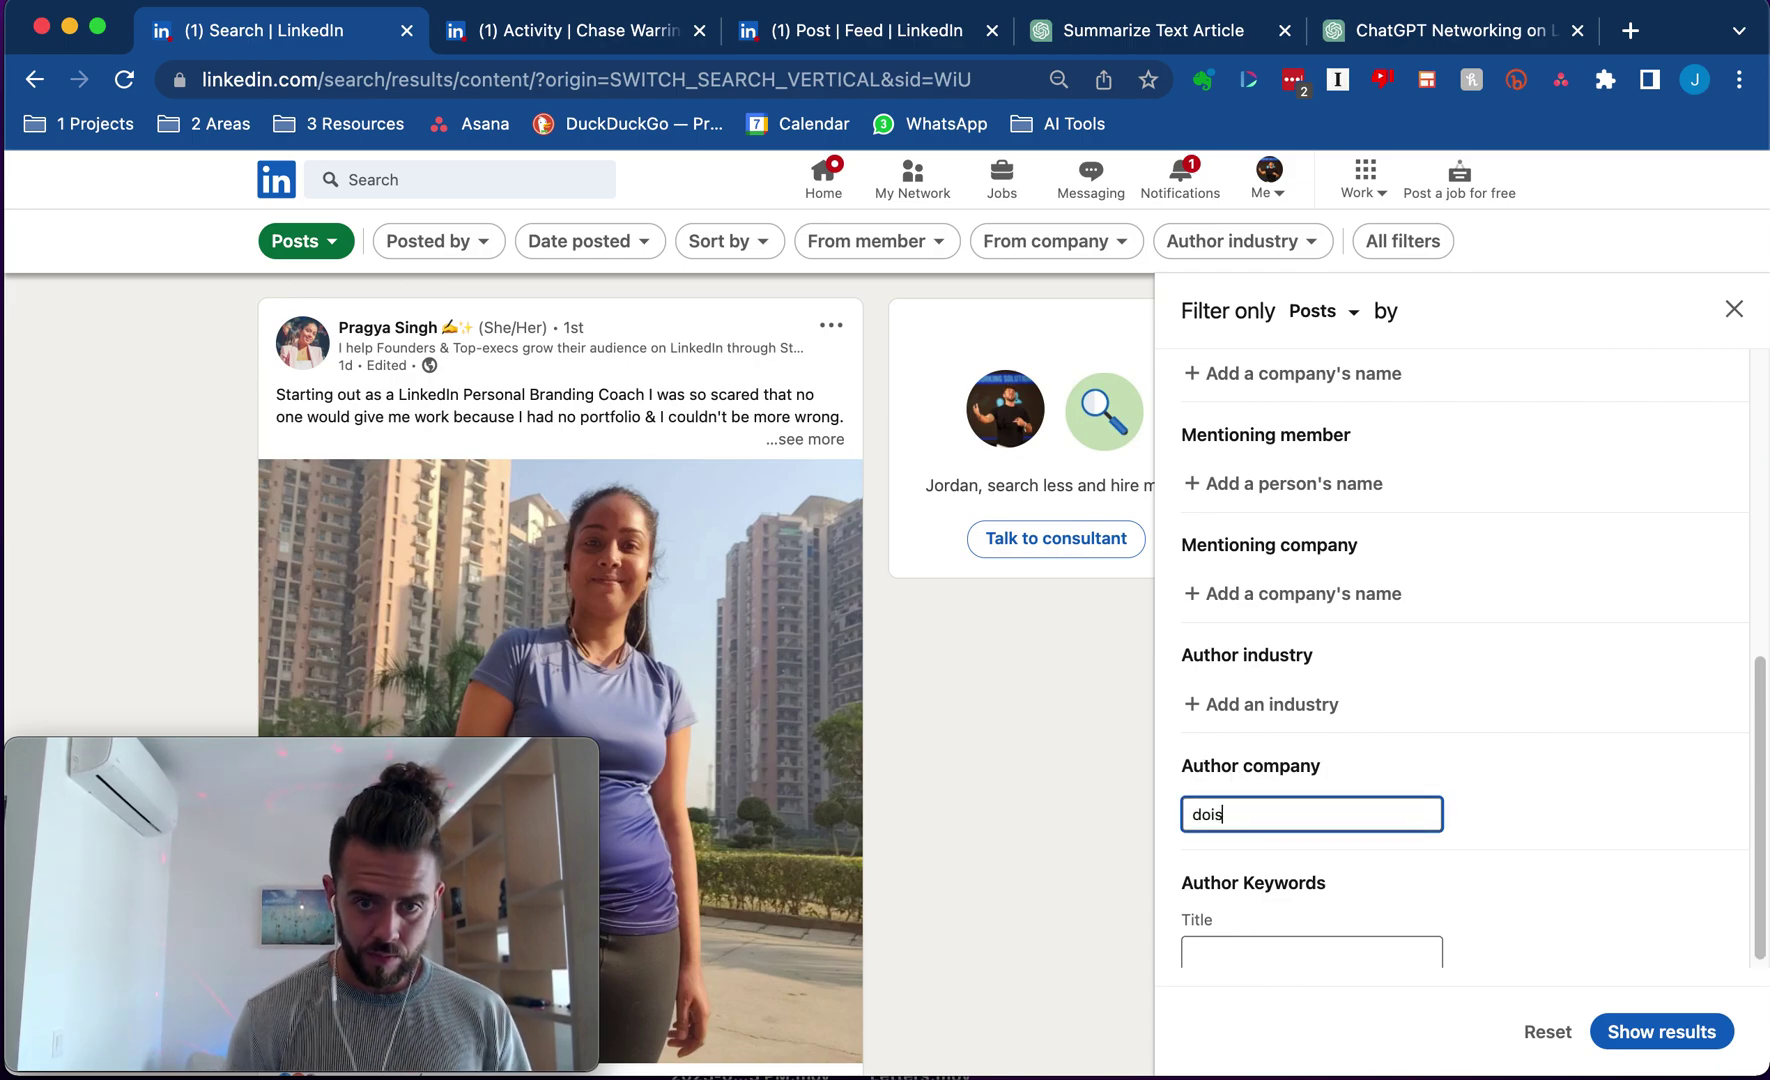
left_click(1280, 846)
left_click(1540, 814)
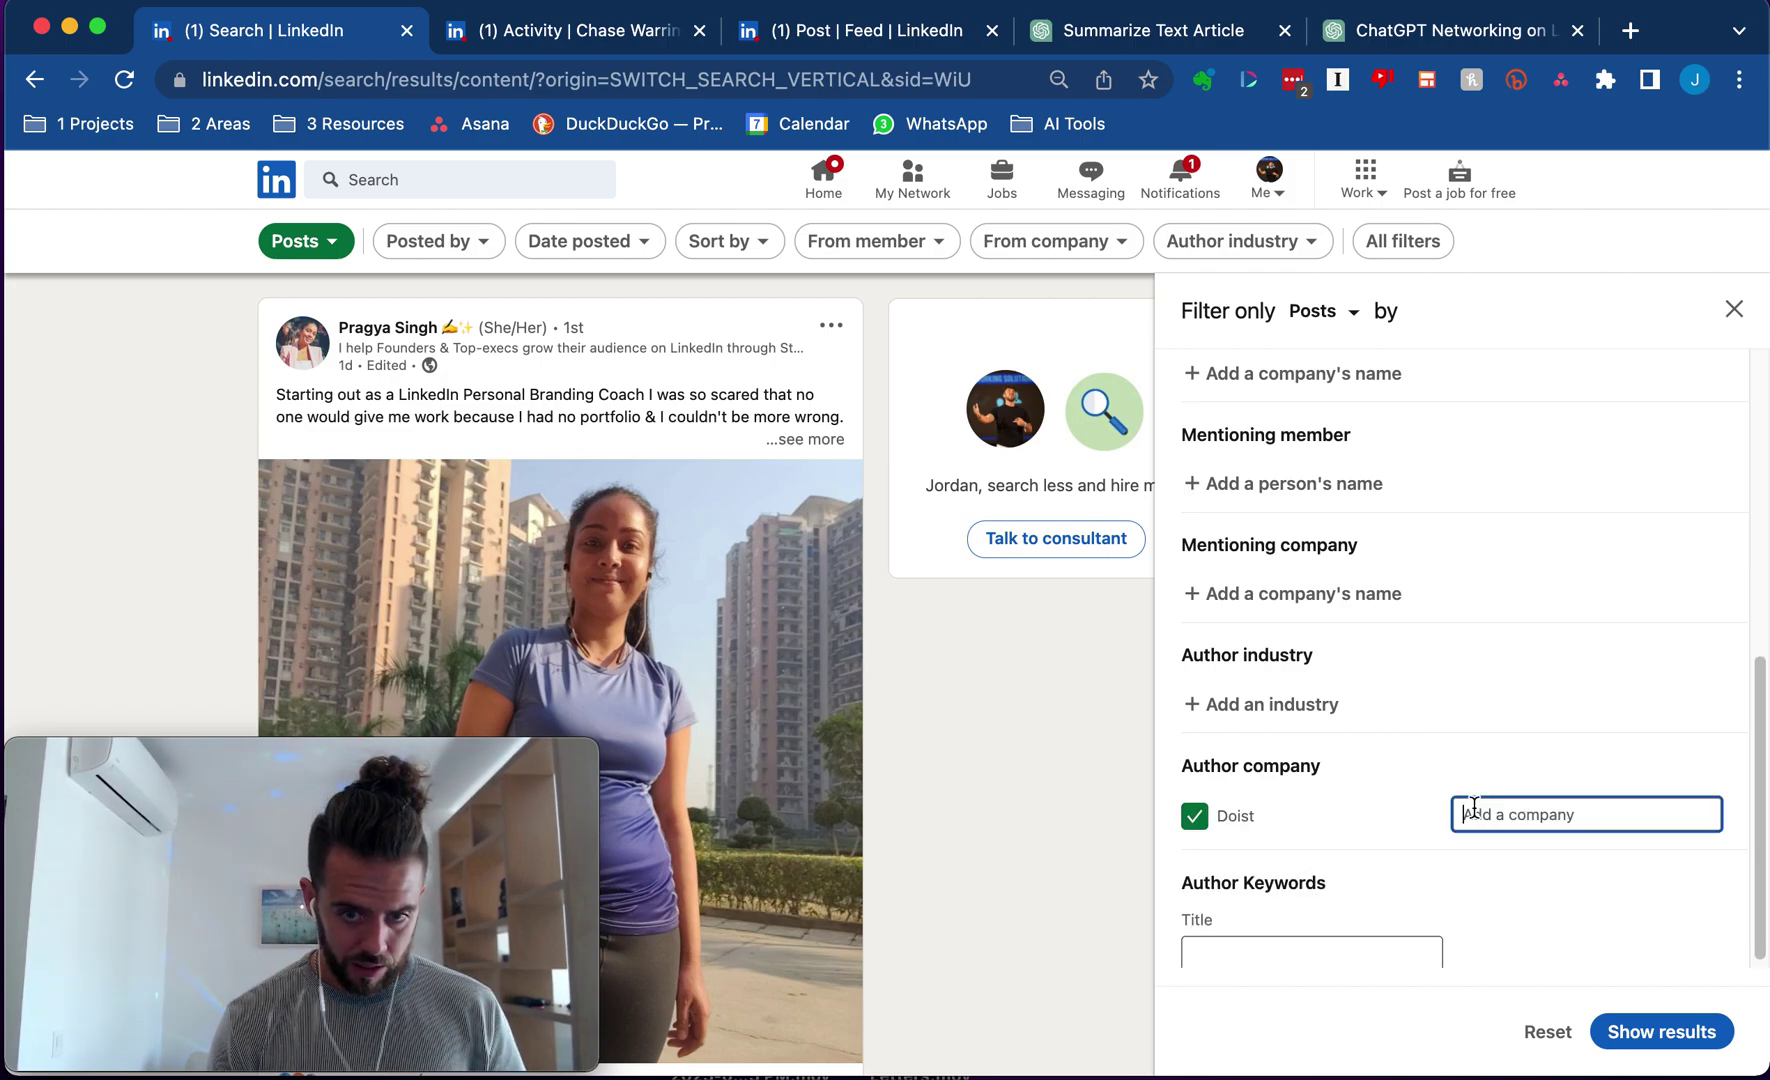
type("time doc")
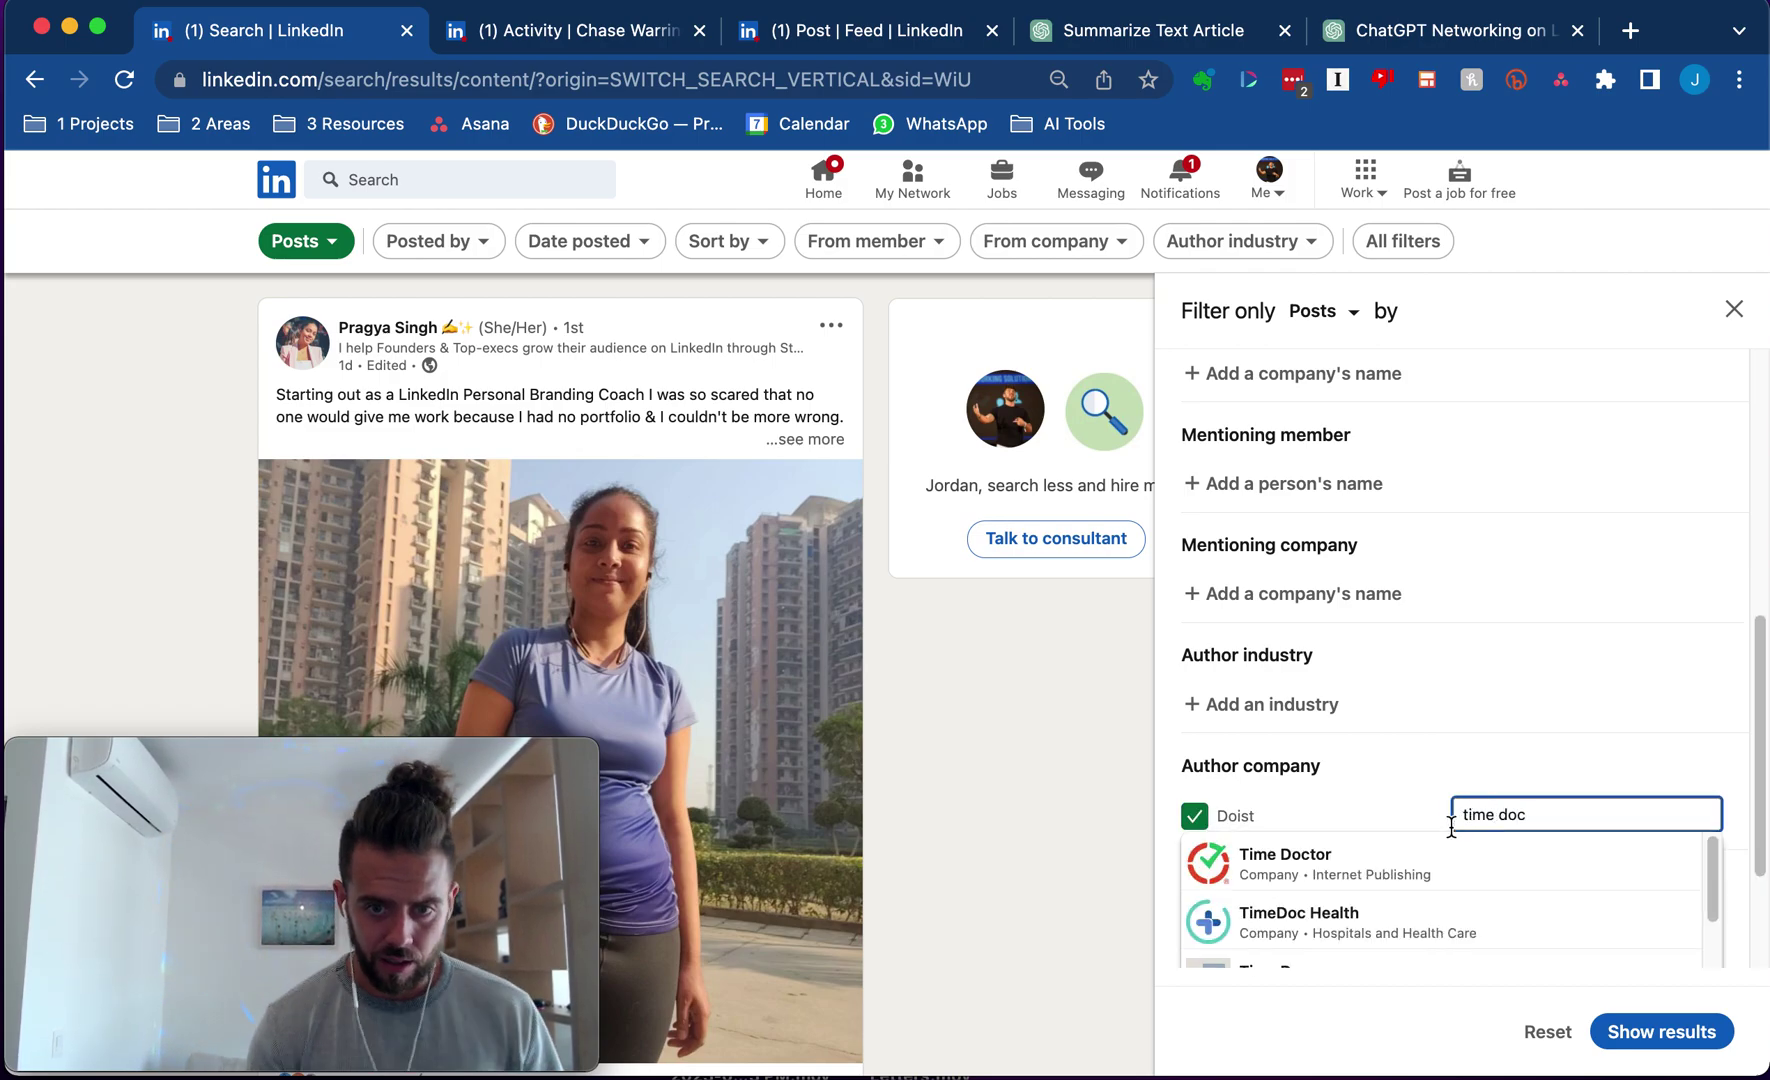
left_click(1415, 853)
Step: Add Remote, Deel and SafetyWing as further author companies
left_click(1311, 862)
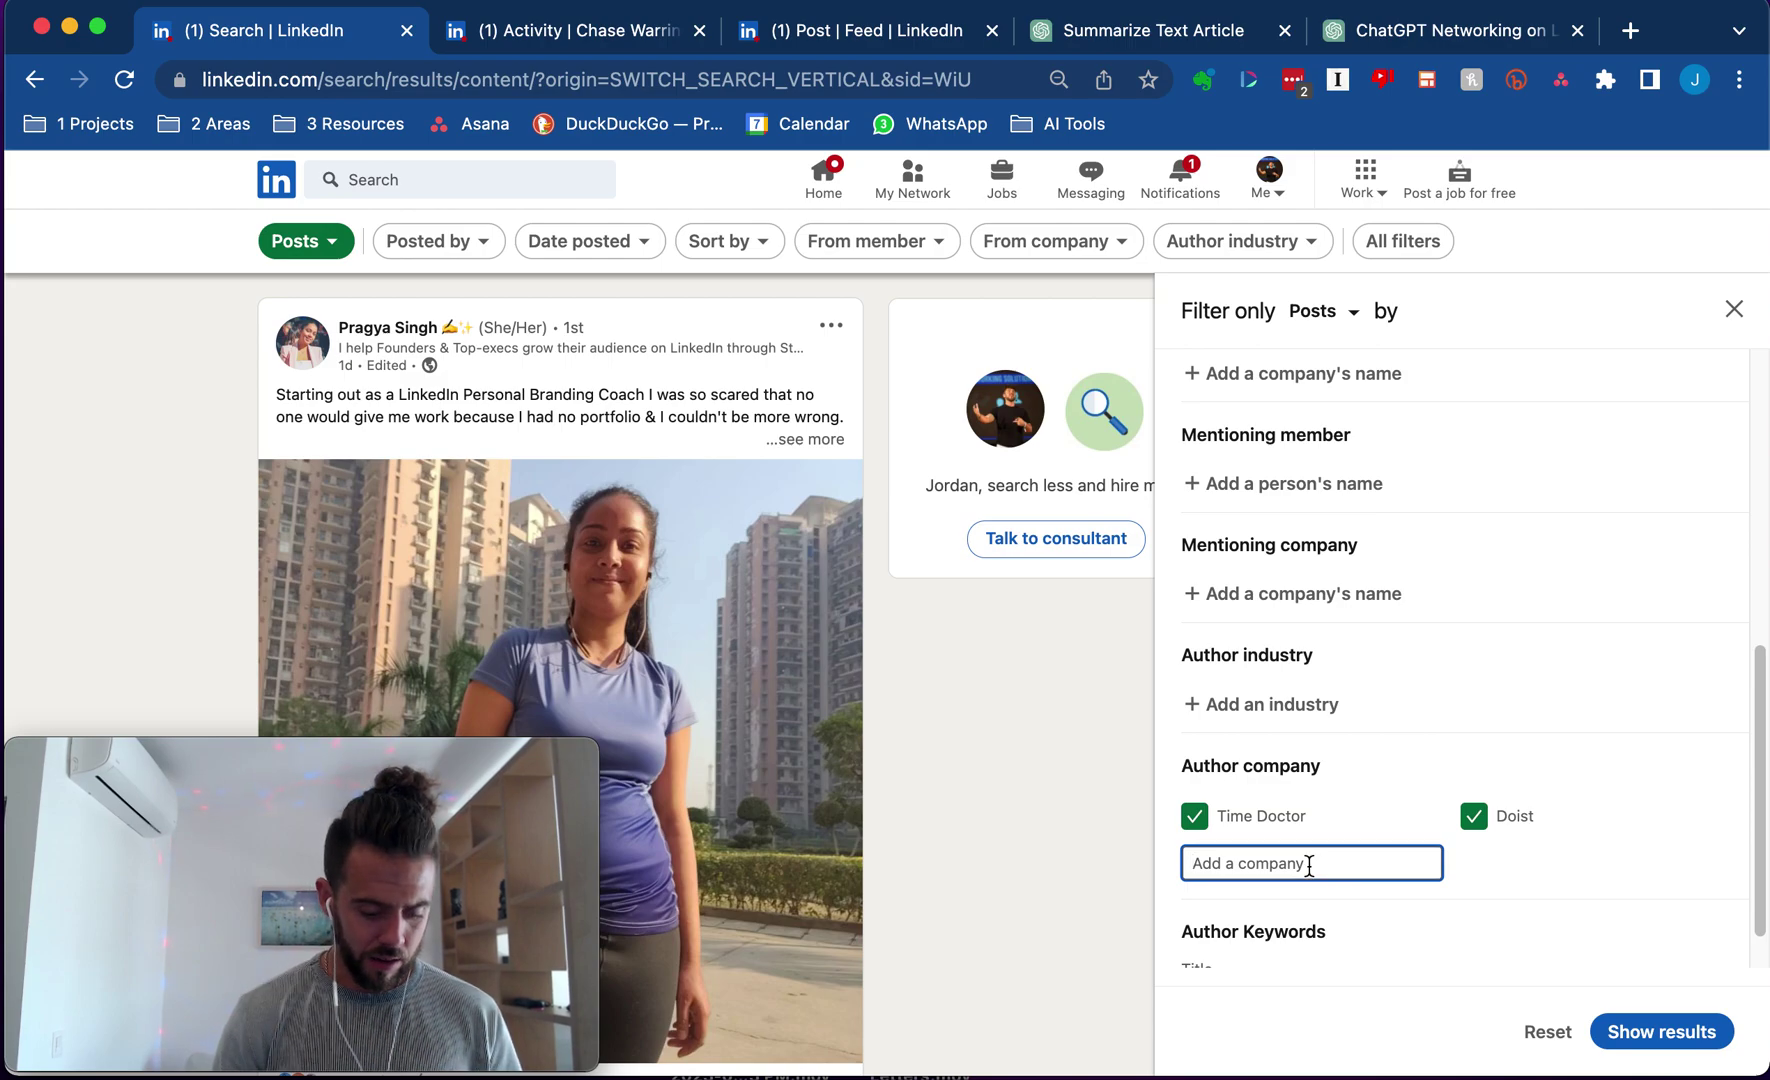
type("remote")
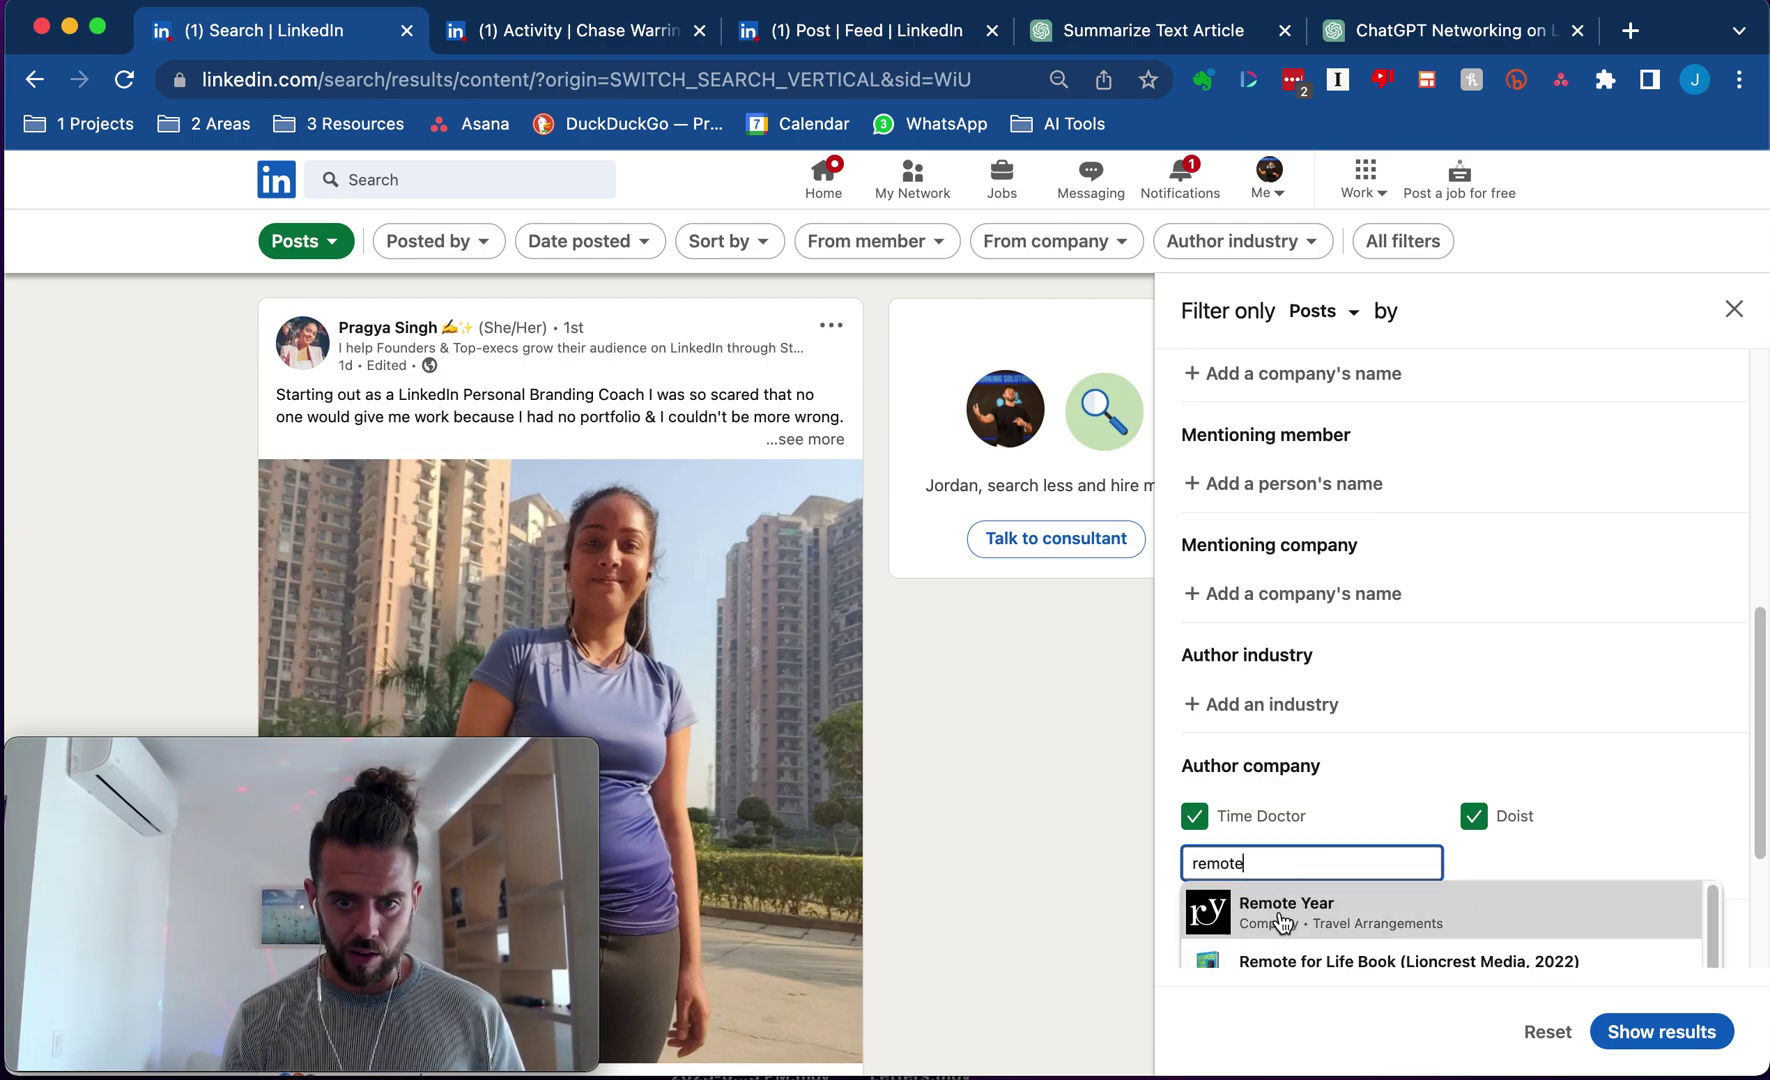
left_click(1278, 925)
left_click(1519, 866)
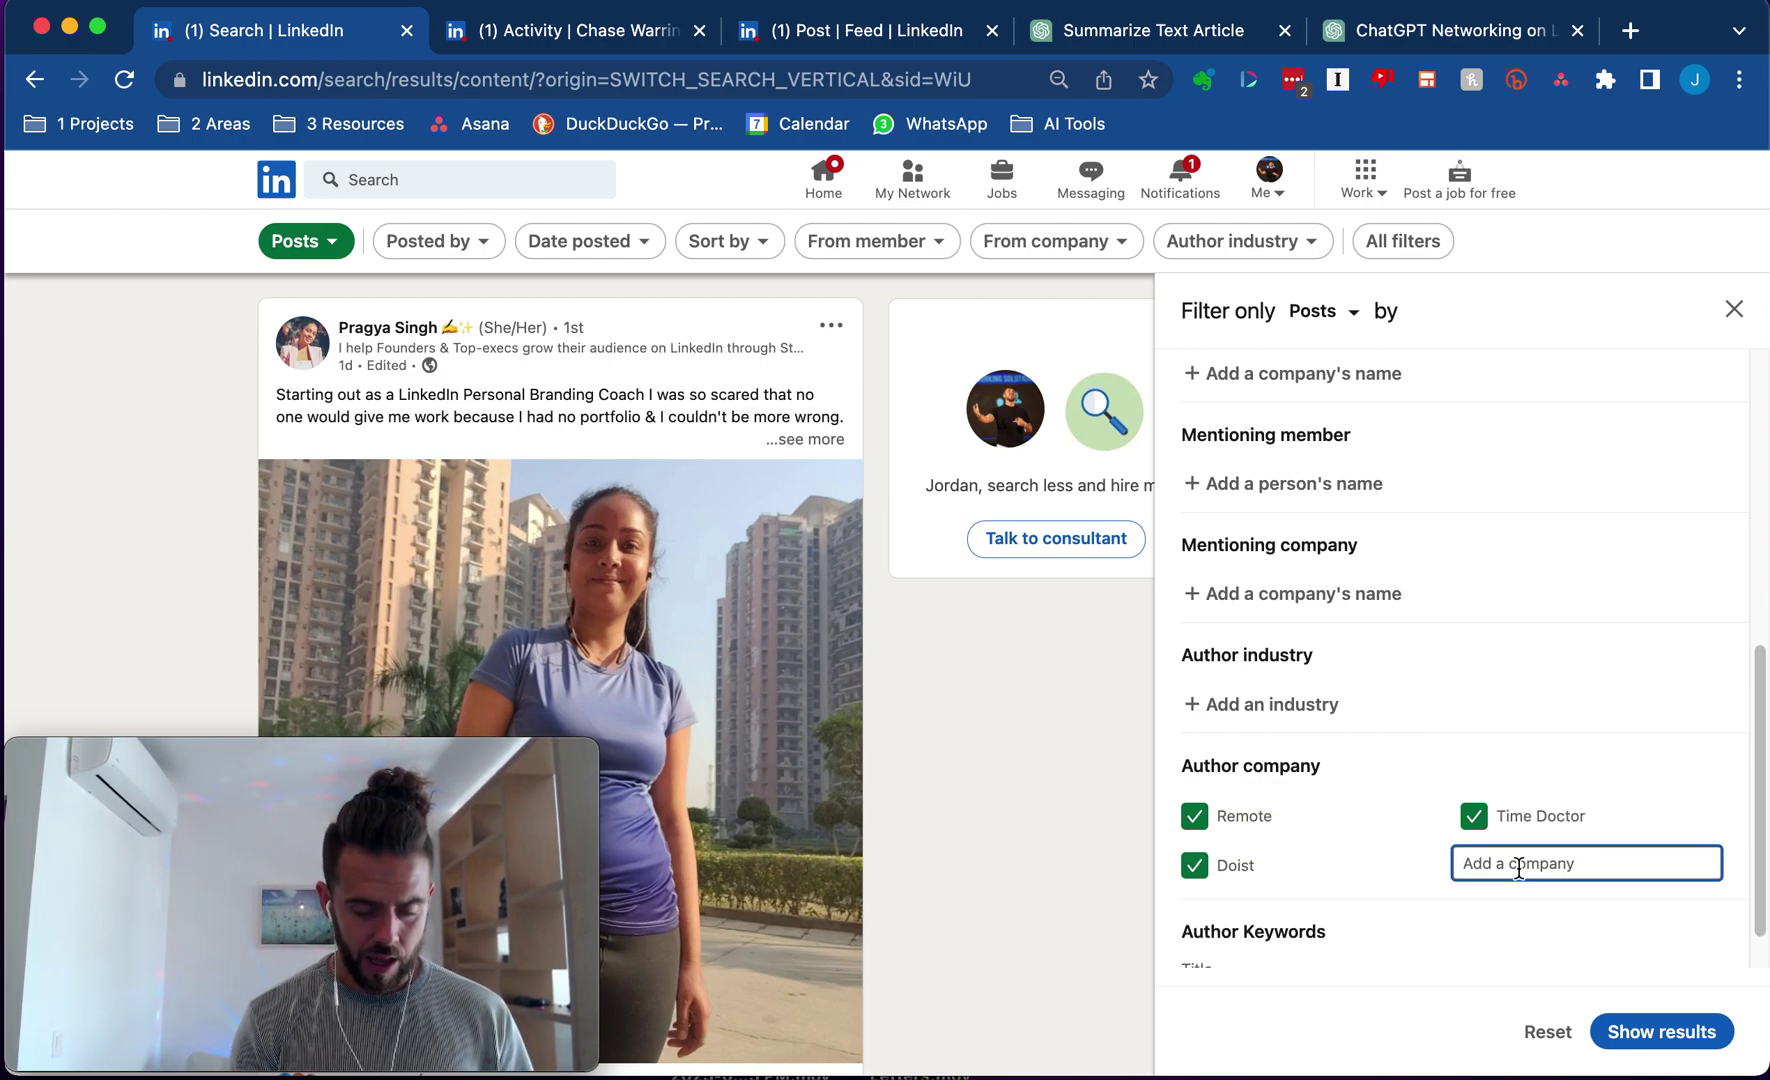
type("deel")
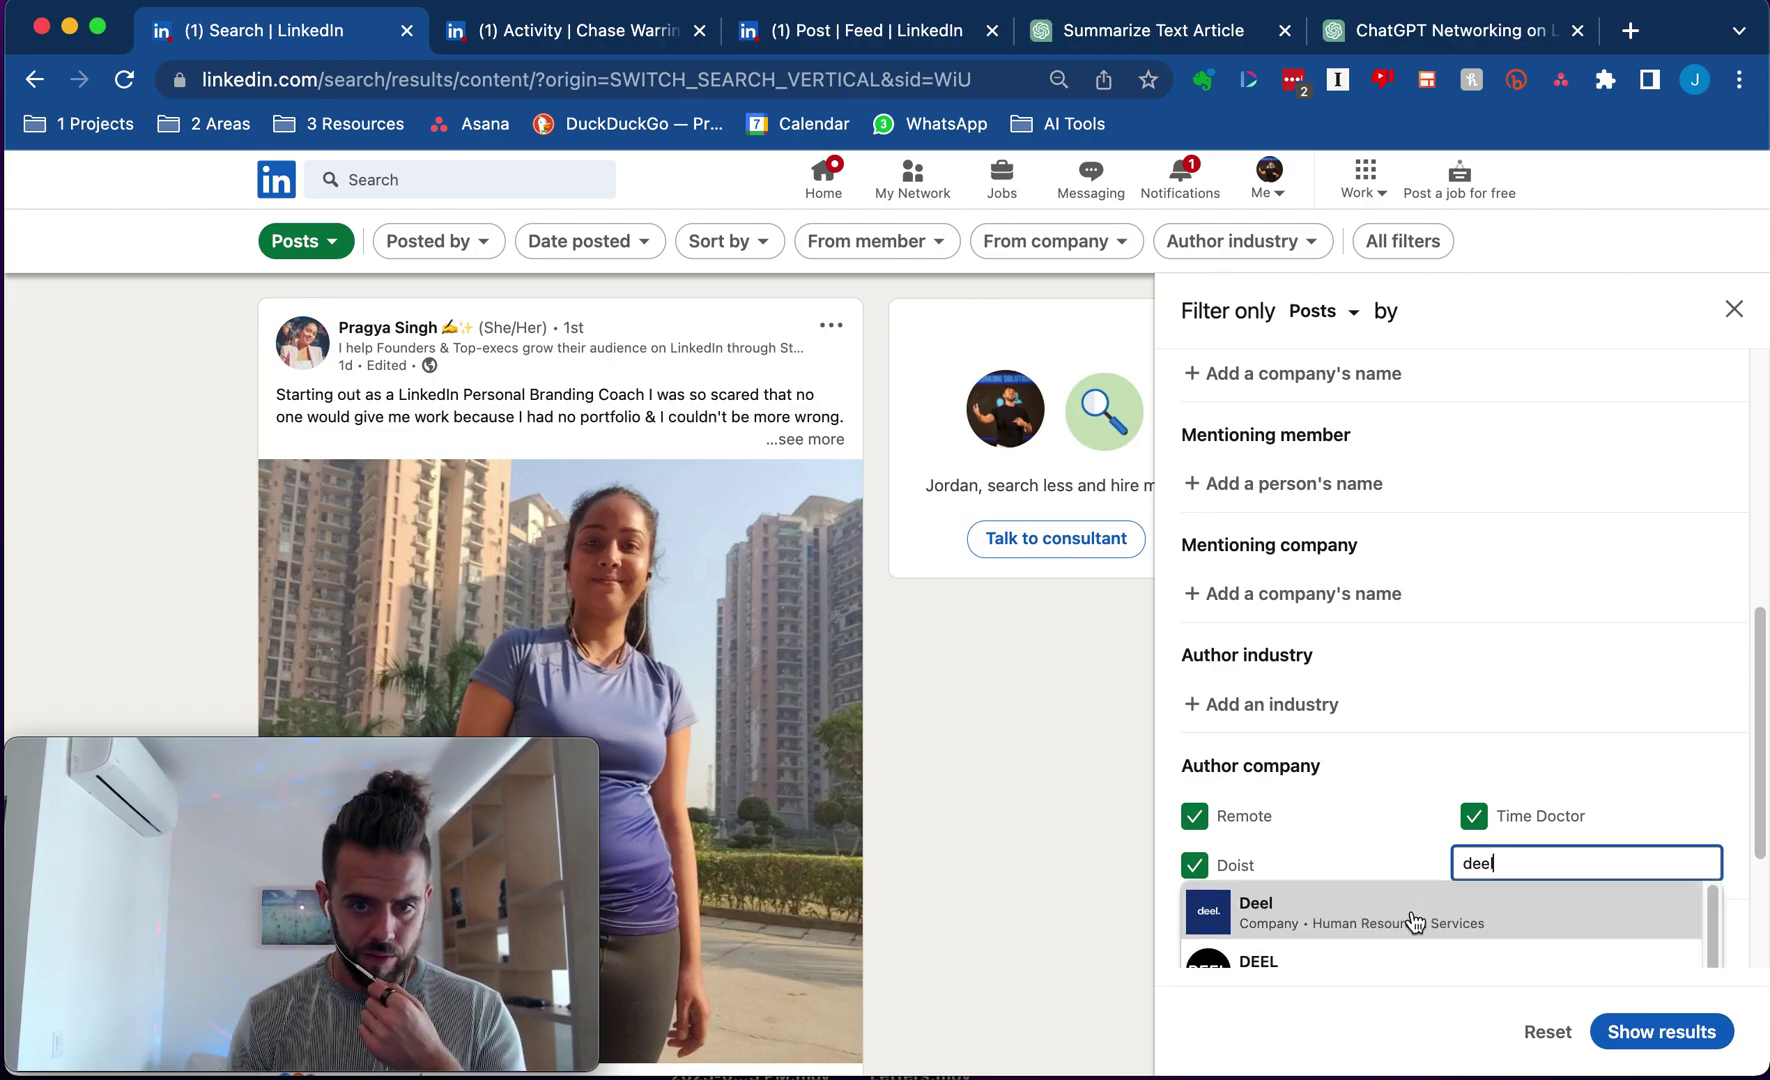
left_click(1415, 921)
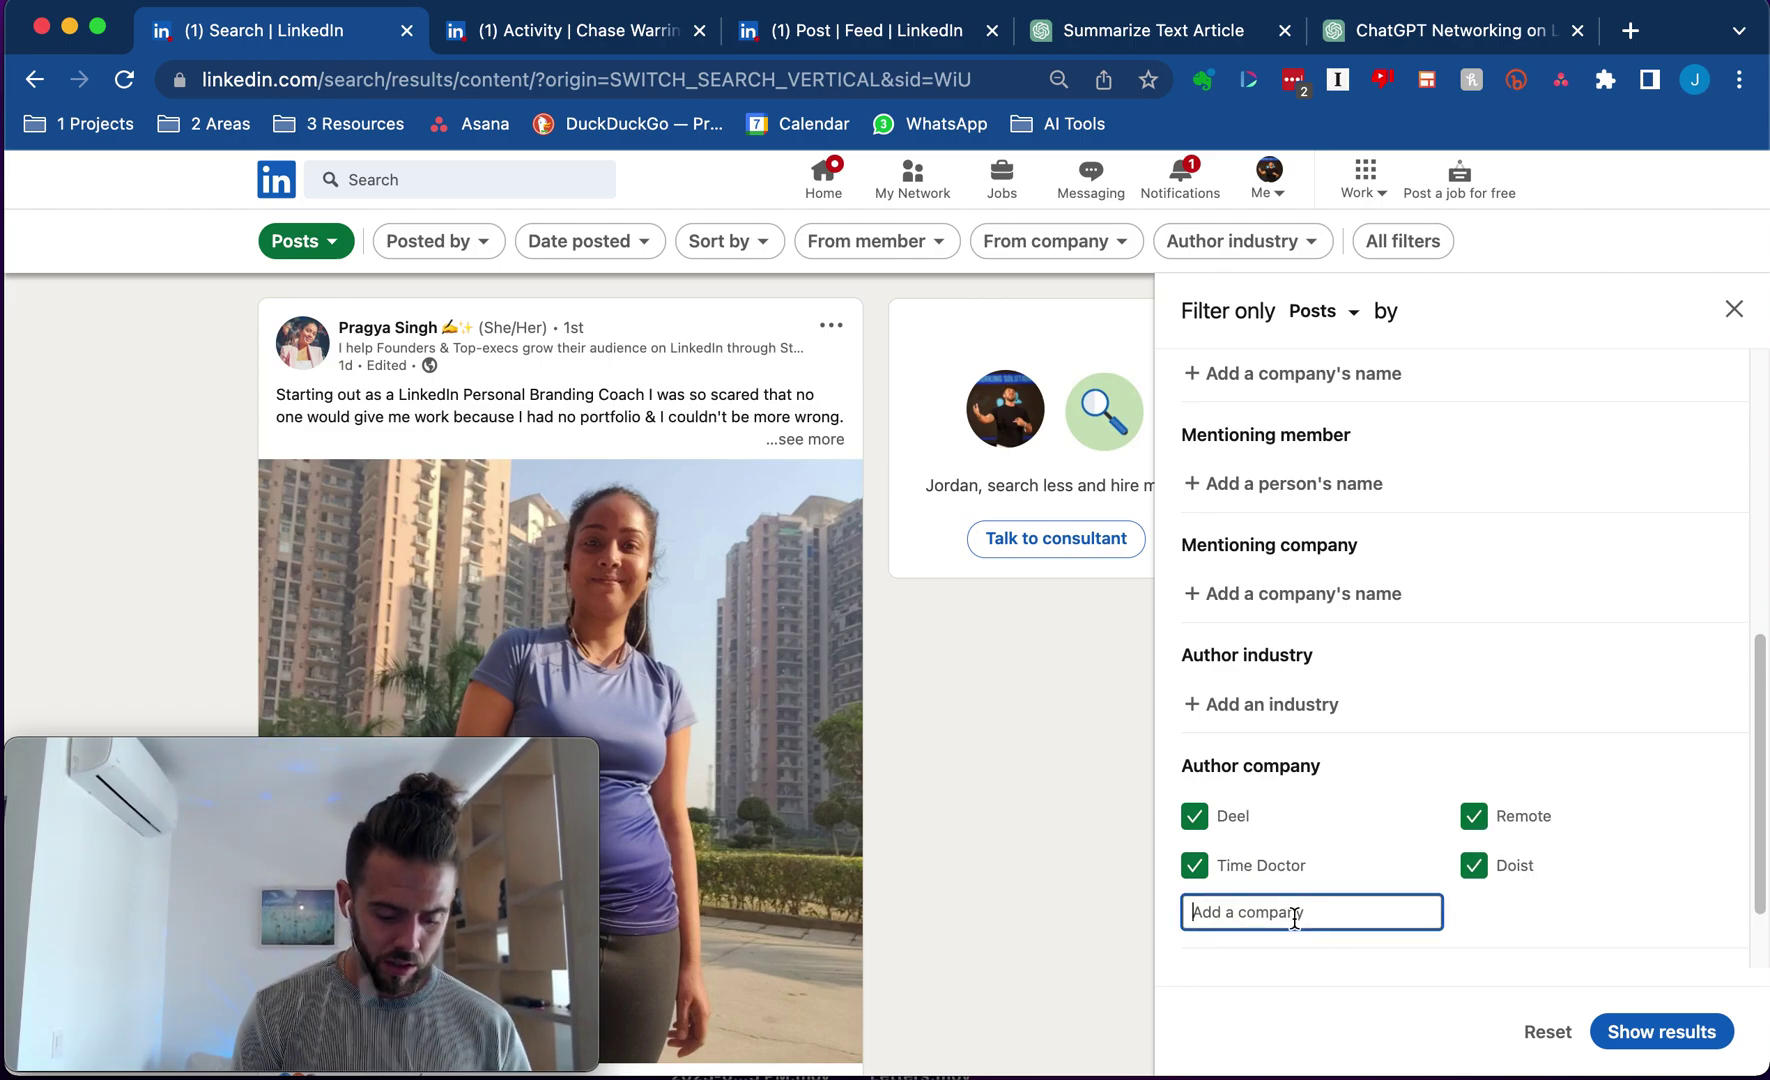
type("safetywing")
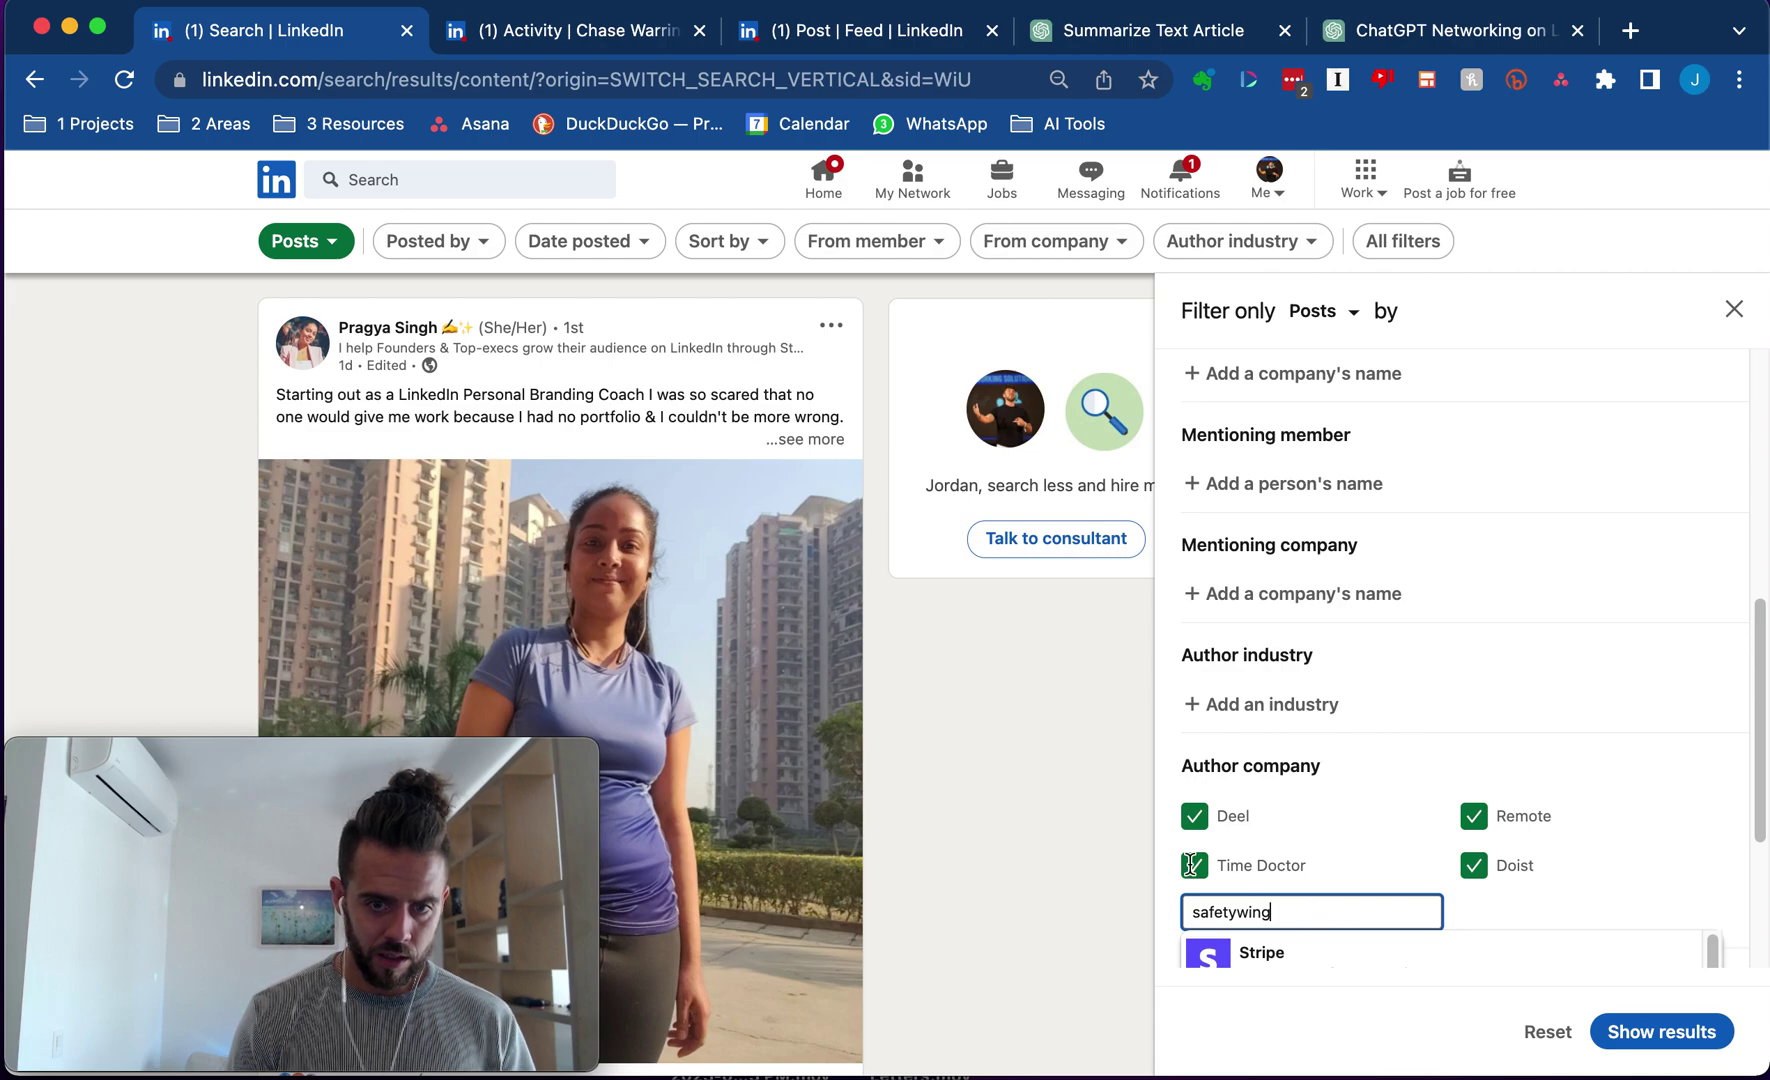
left_click(1362, 955)
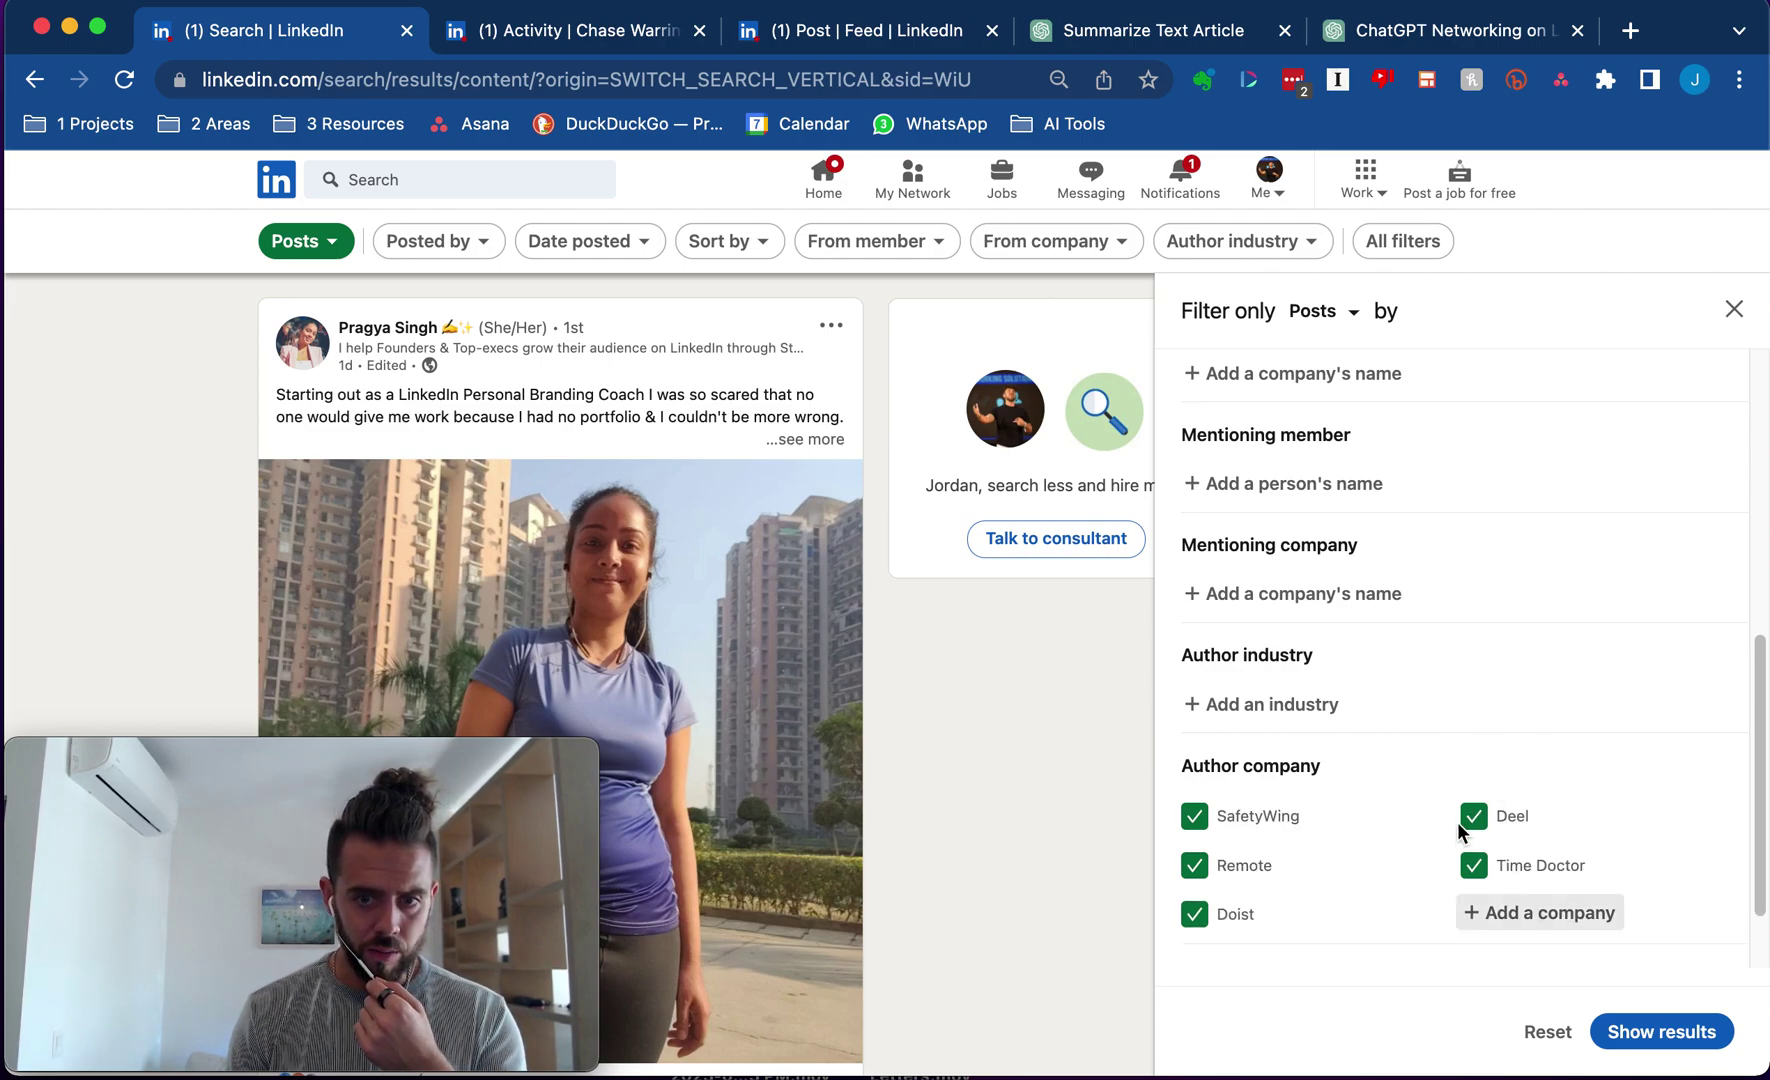
Step: Sort the posts by Latest and limit them to the Past week
scroll(1460, 830, "down", 1)
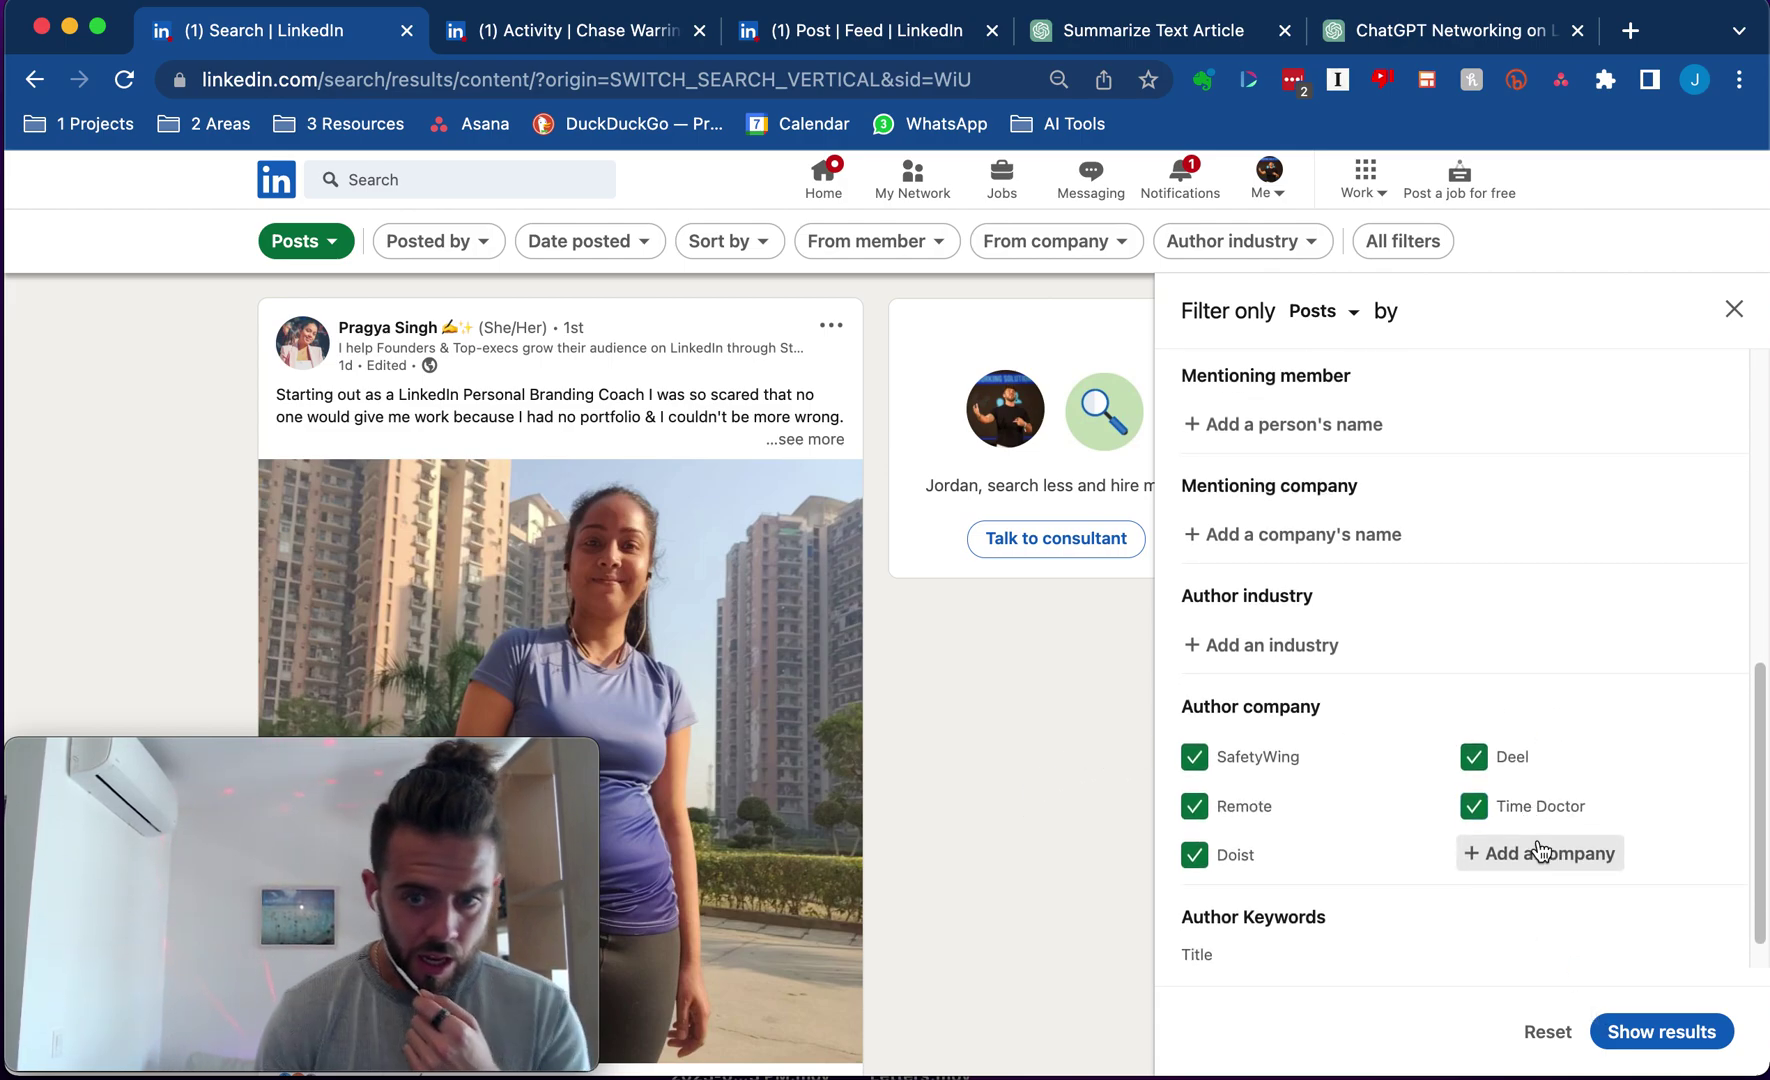
scroll(1570, 740, "up", 10)
left_click(1475, 757)
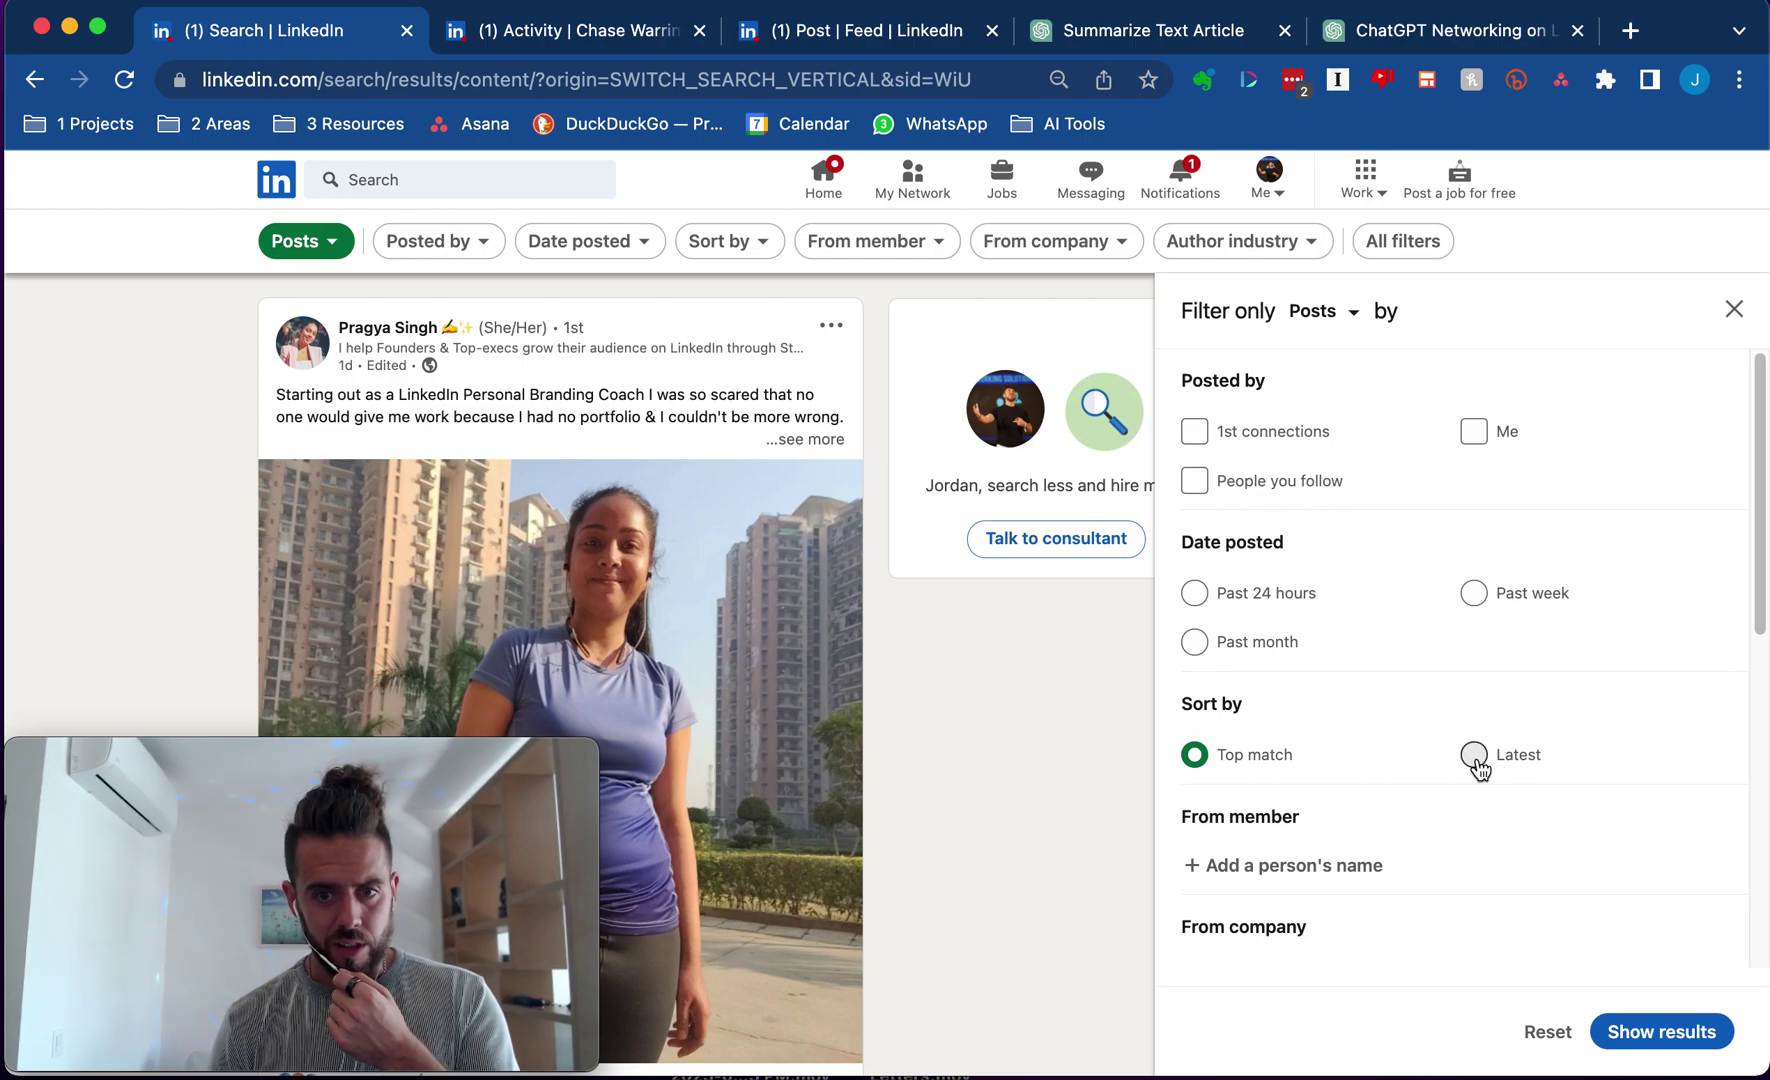
left_click(1480, 596)
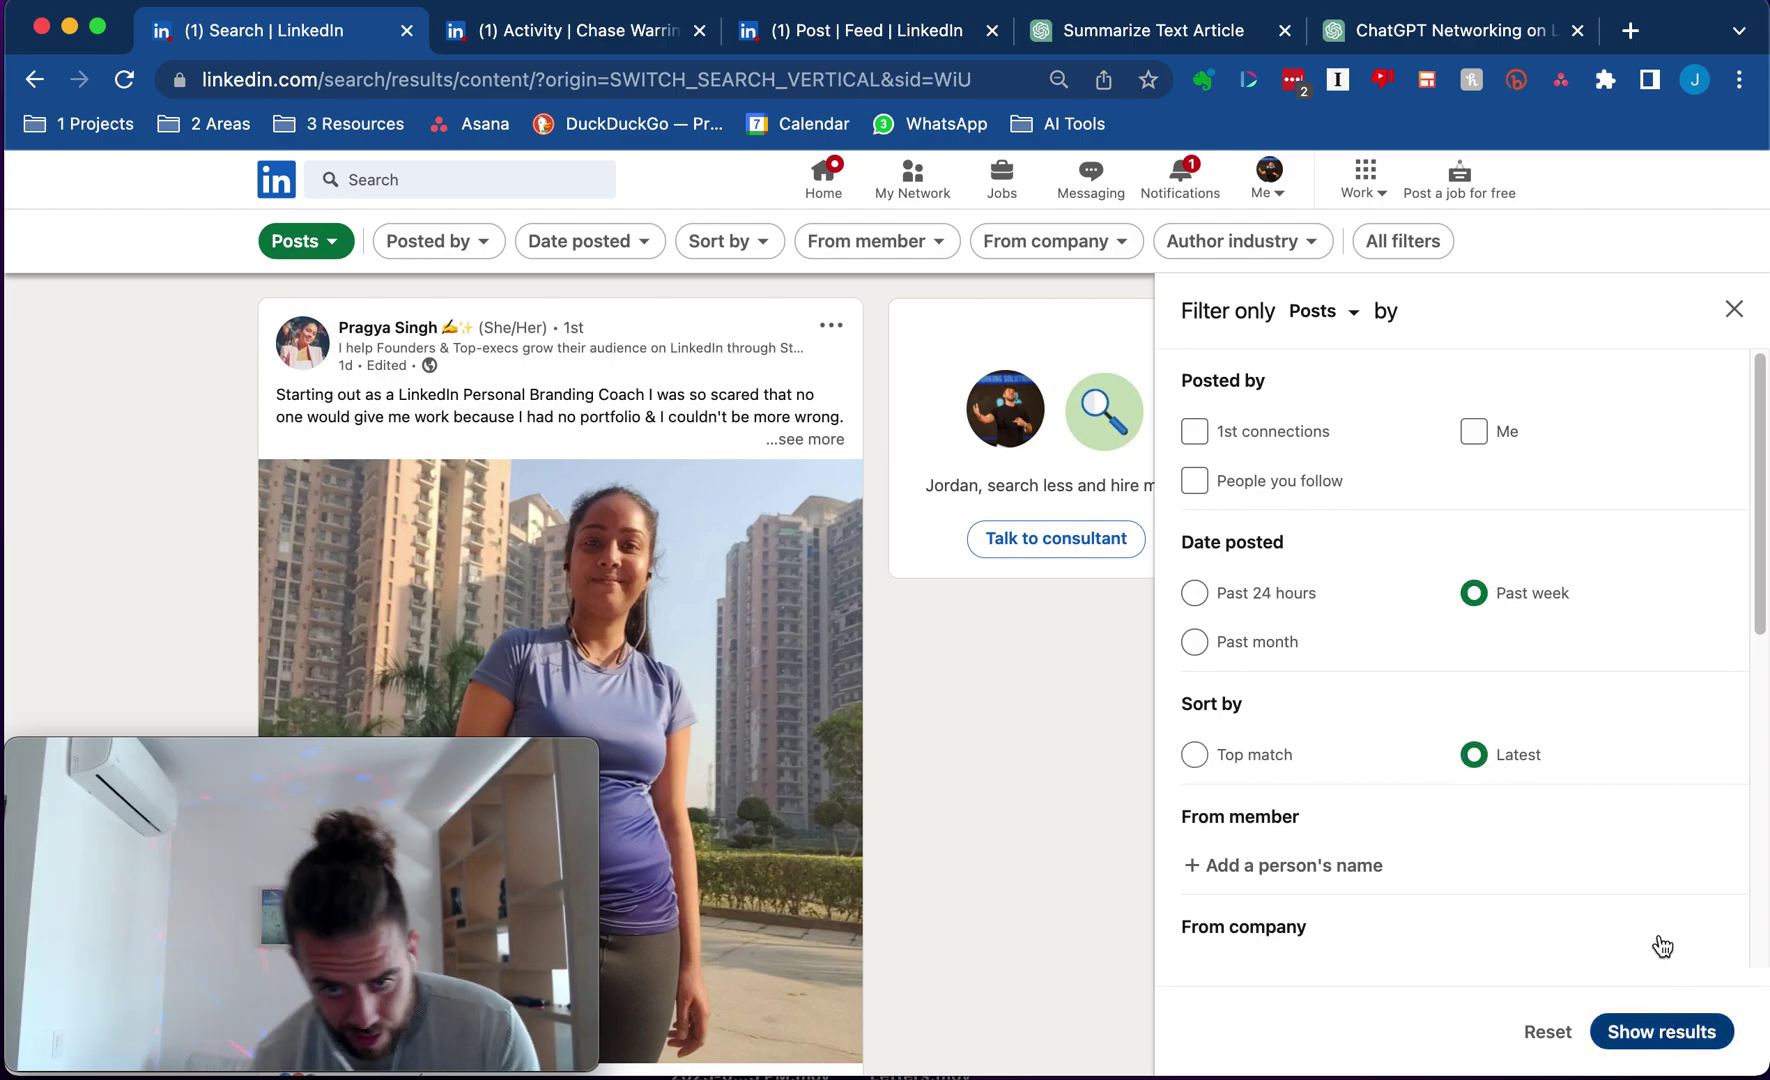
left_click(1661, 1031)
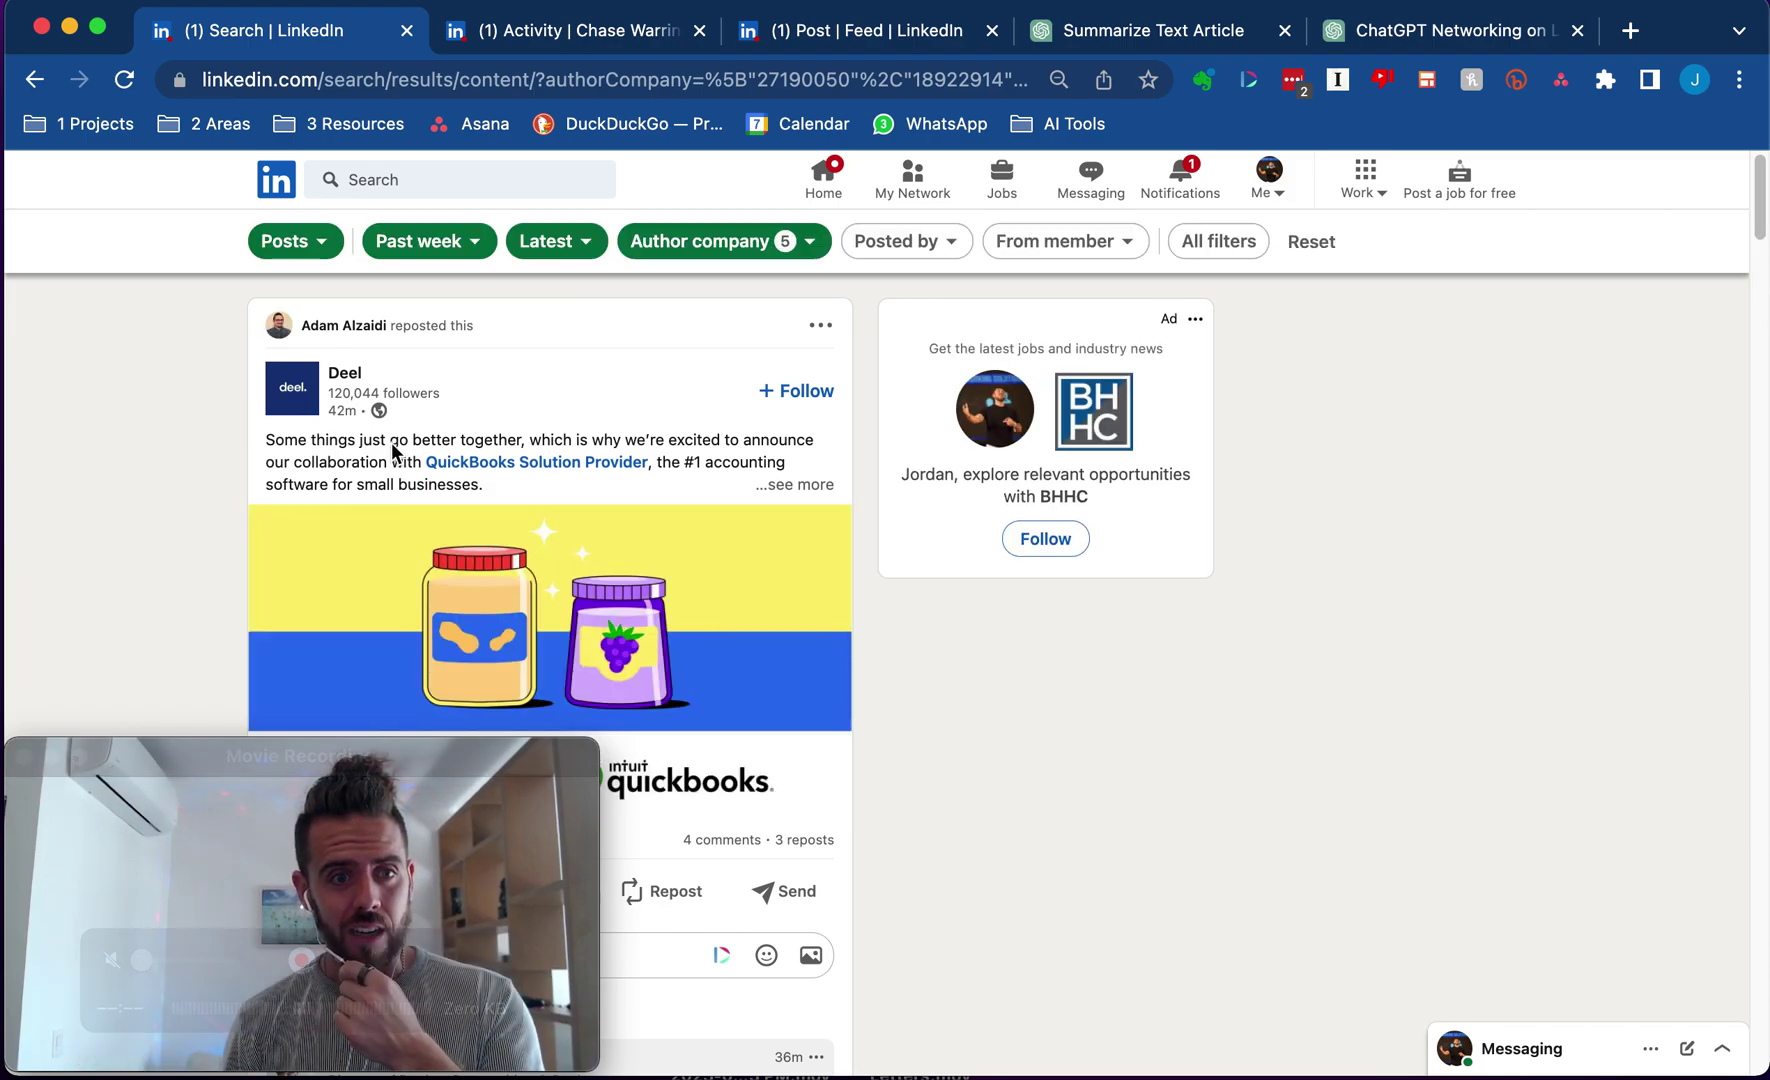
scroll(690, 590, "down", 6)
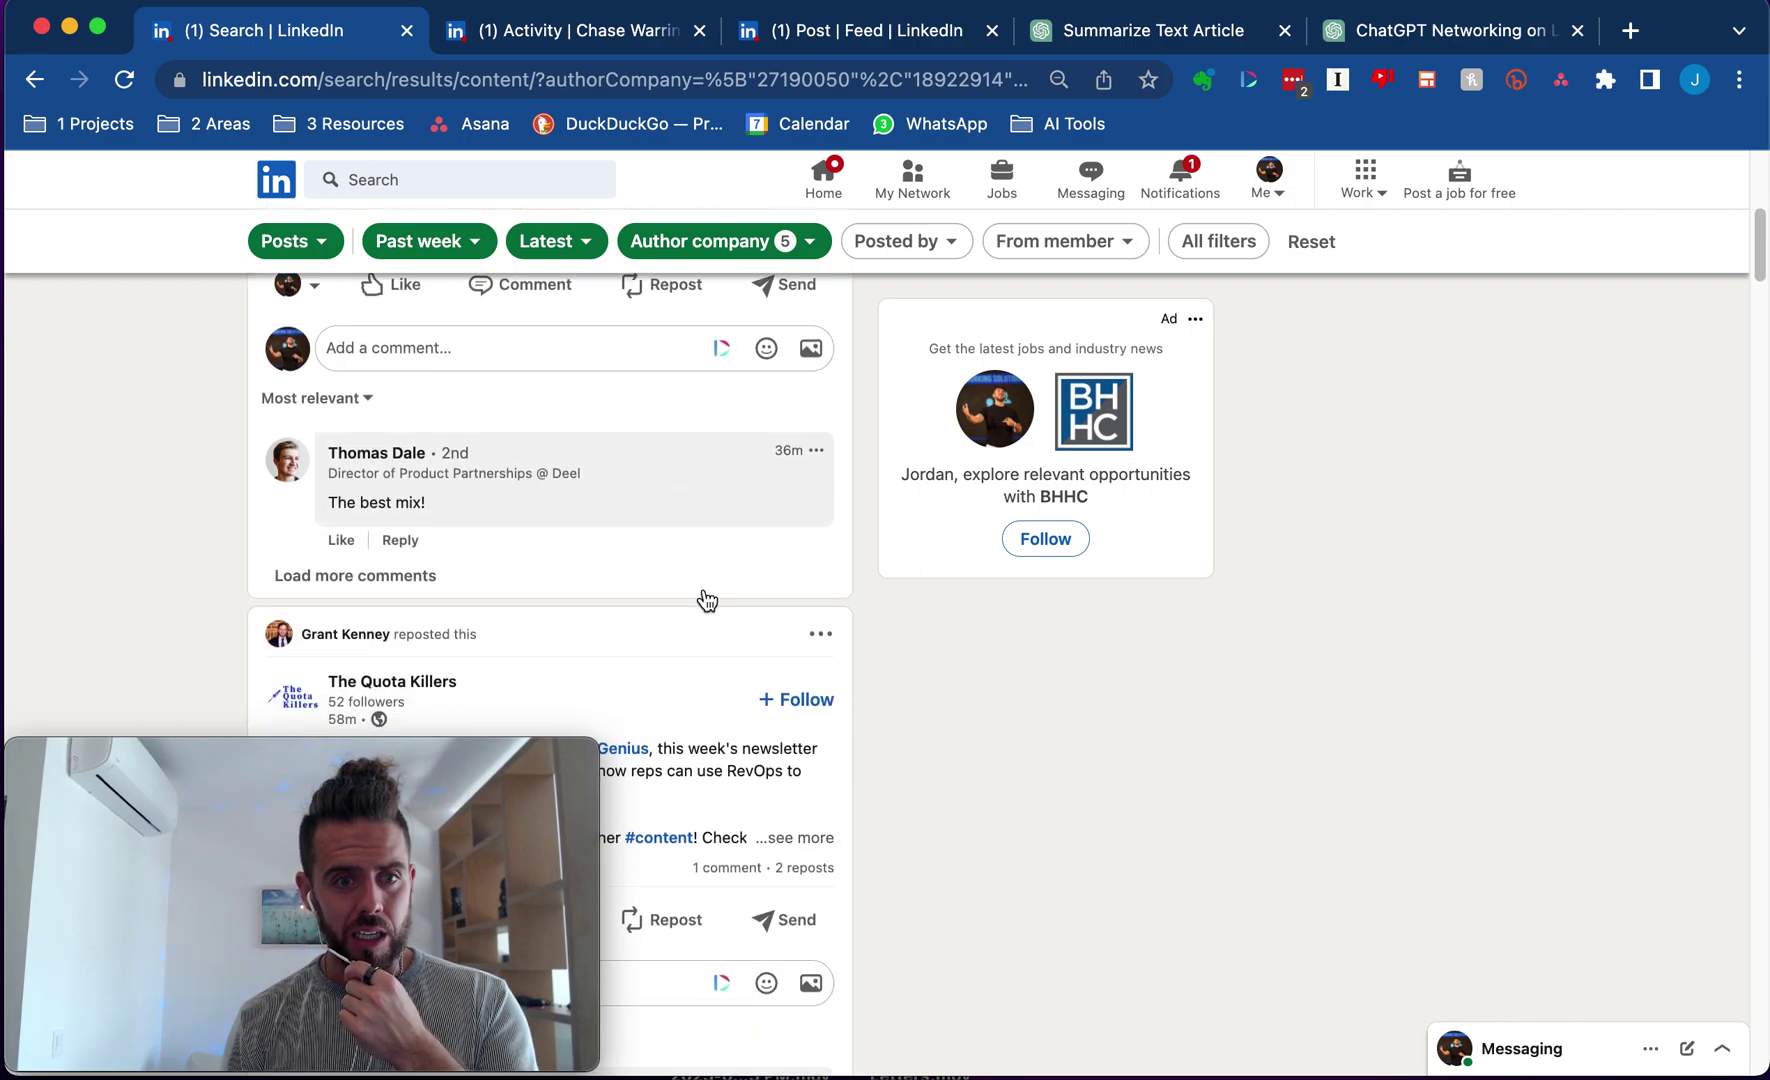
scroll(707, 600, "down", 10)
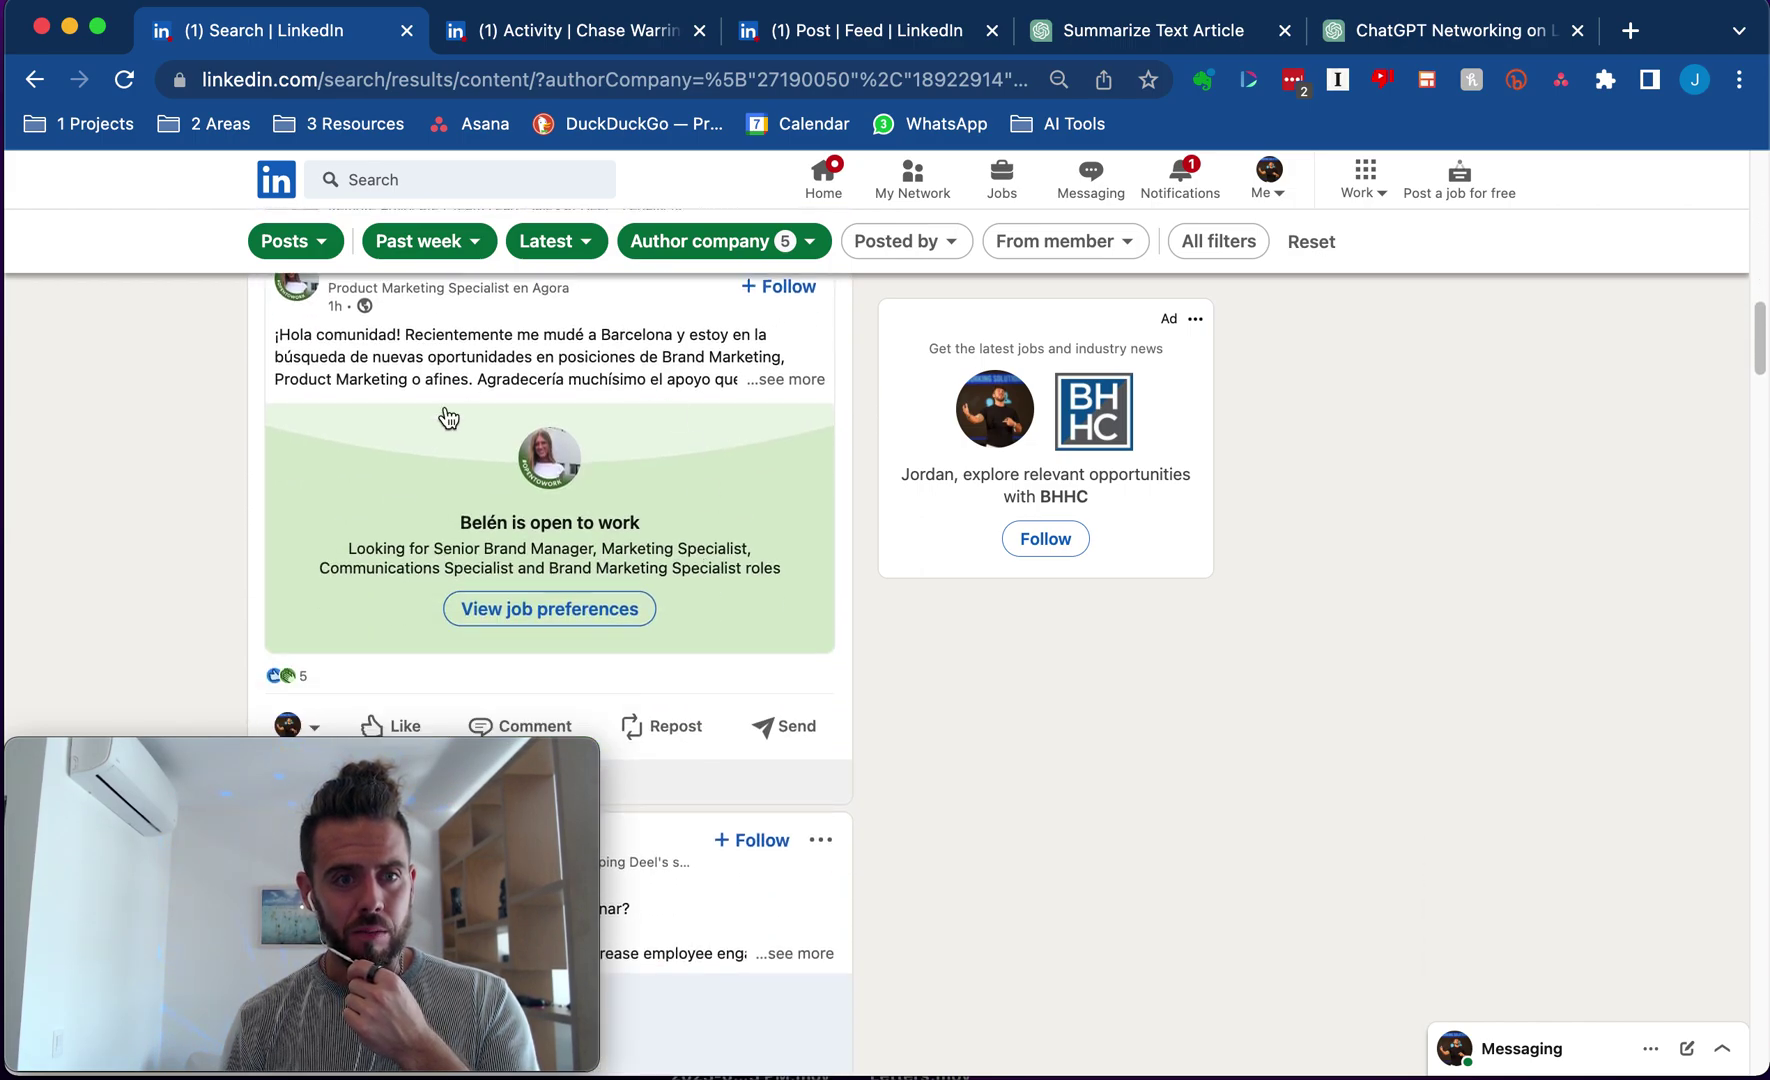
scroll(448, 418, "down", 2)
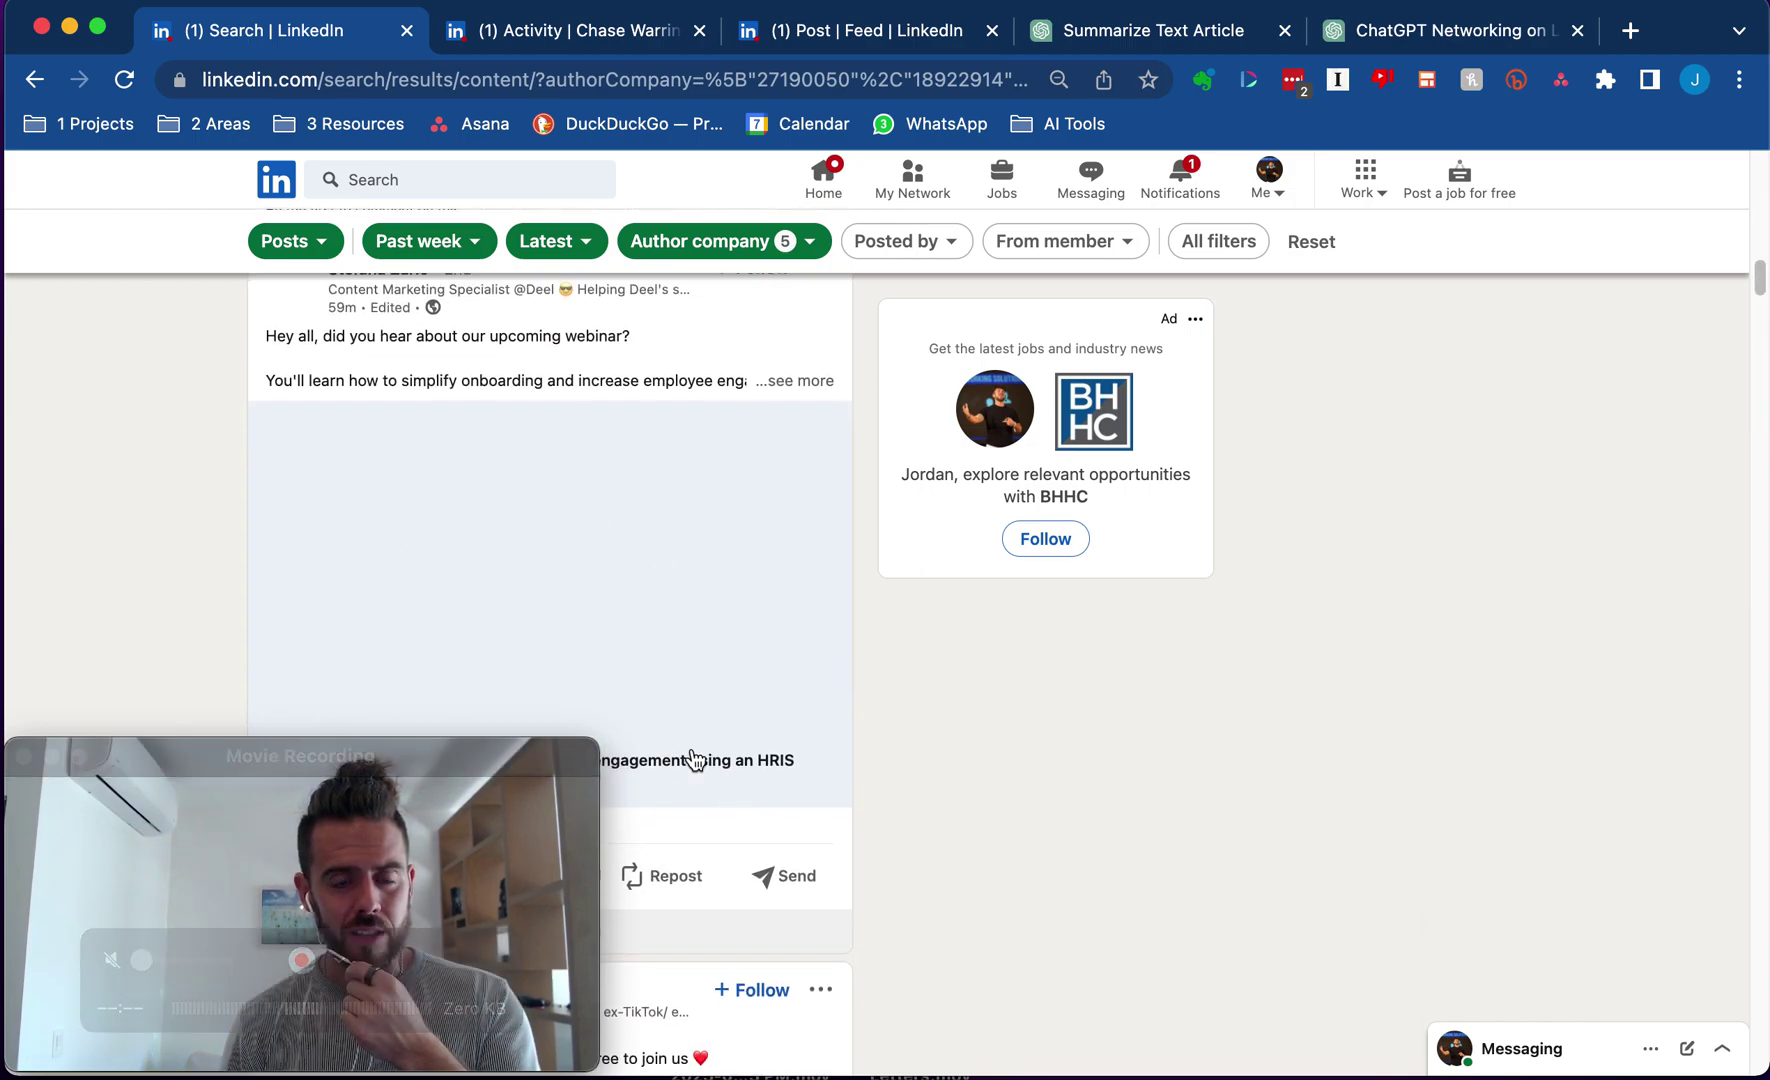
scroll(1015, 660, "up", 2)
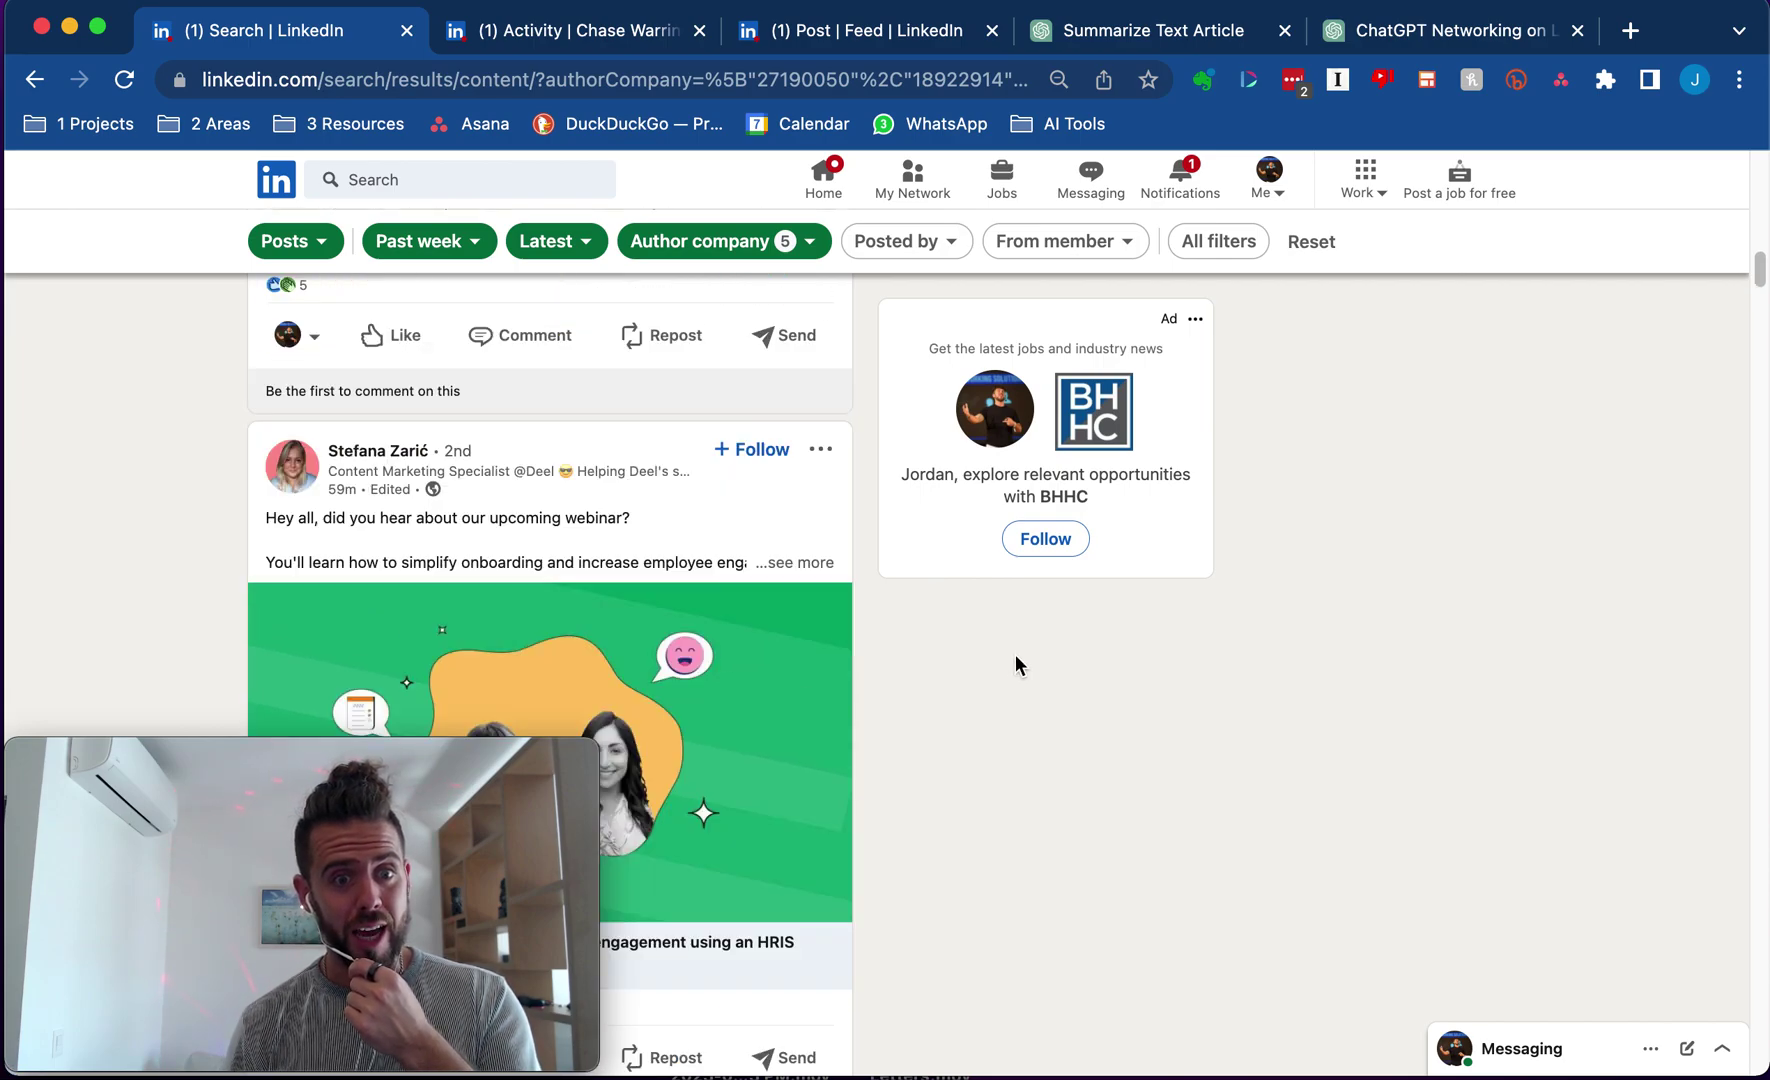
left_click(806, 563)
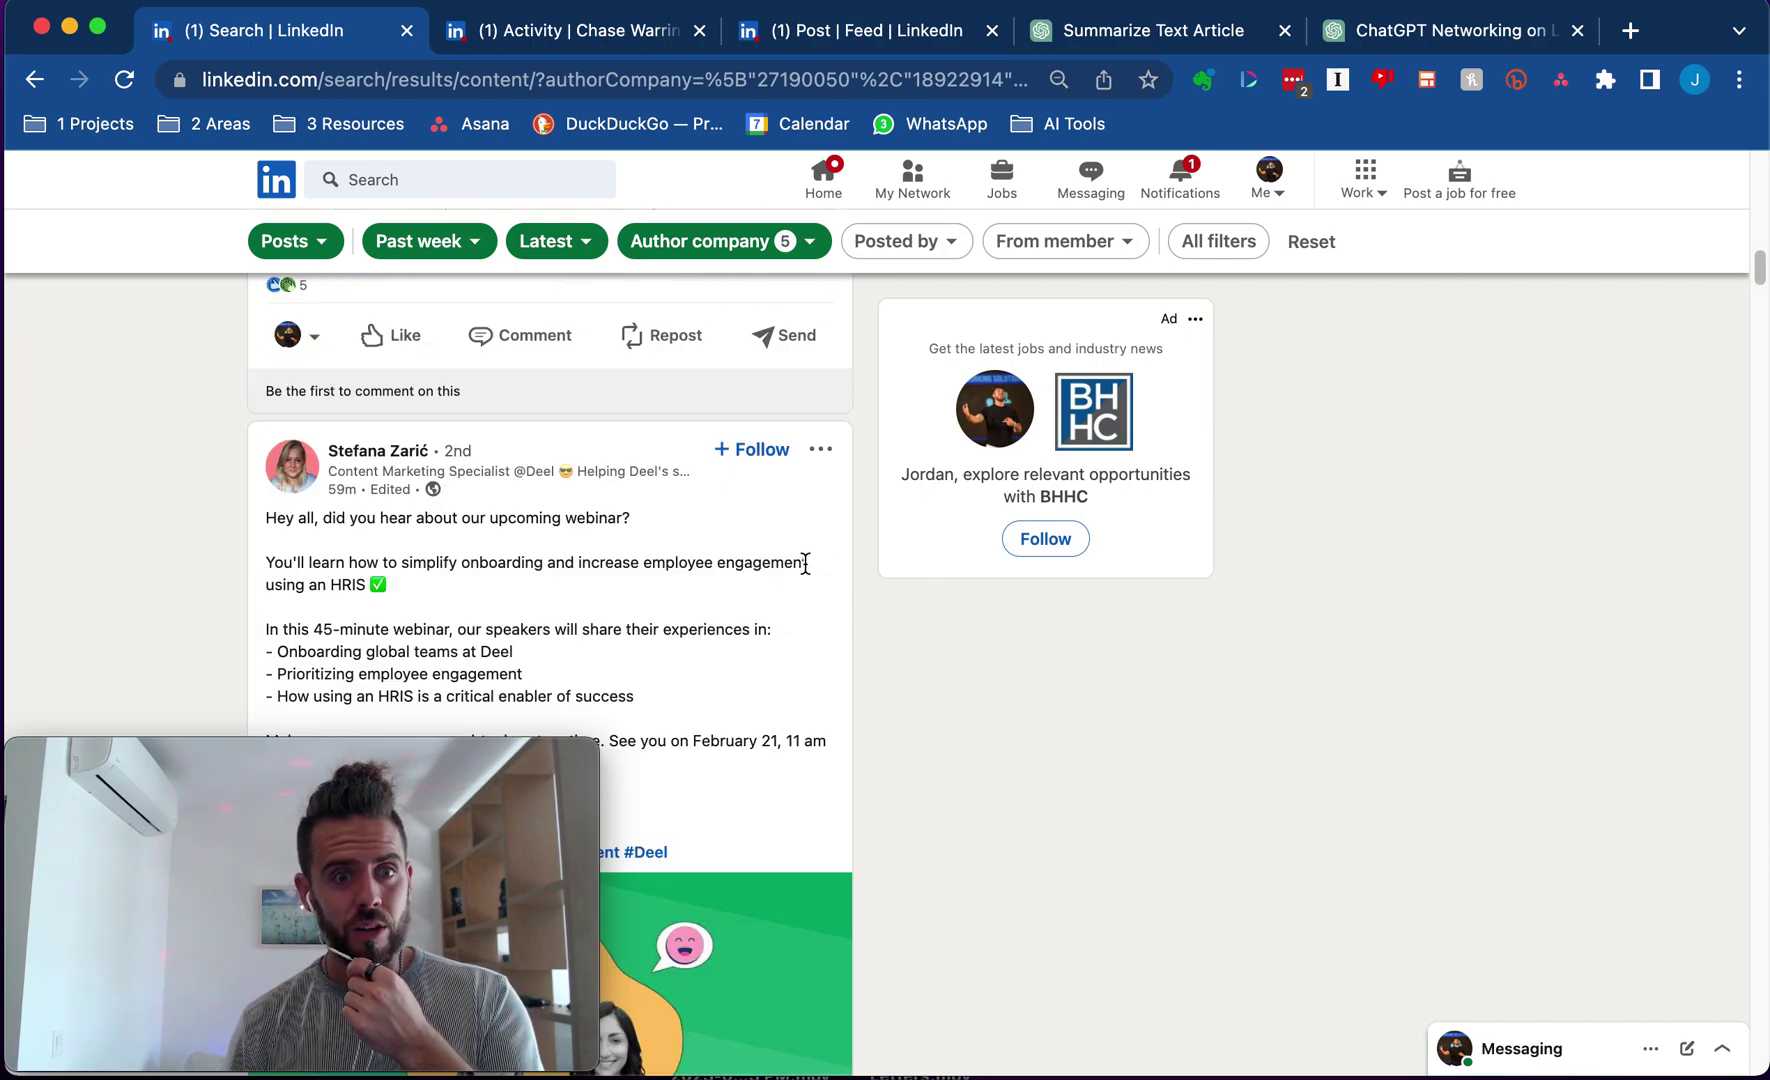
scroll(490, 590, "down", 1)
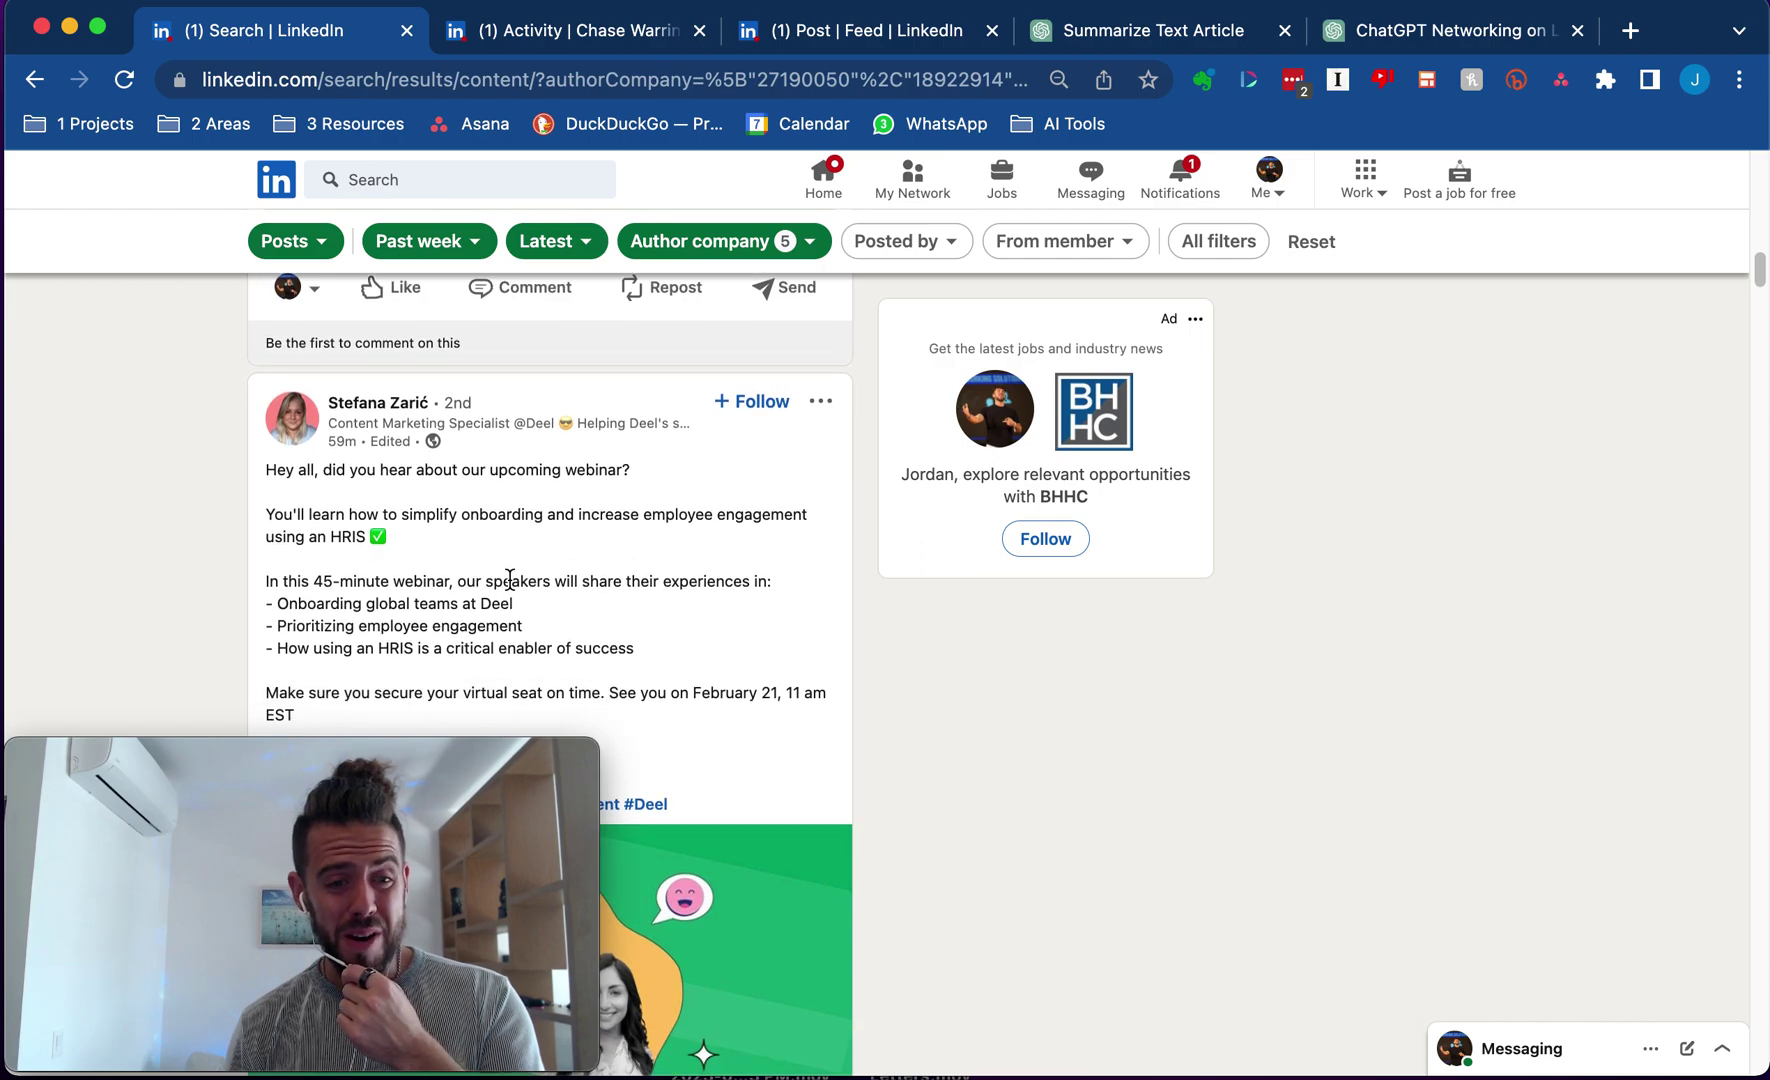
scroll(520, 578, "down", 5)
scroll(630, 550, "down", 2)
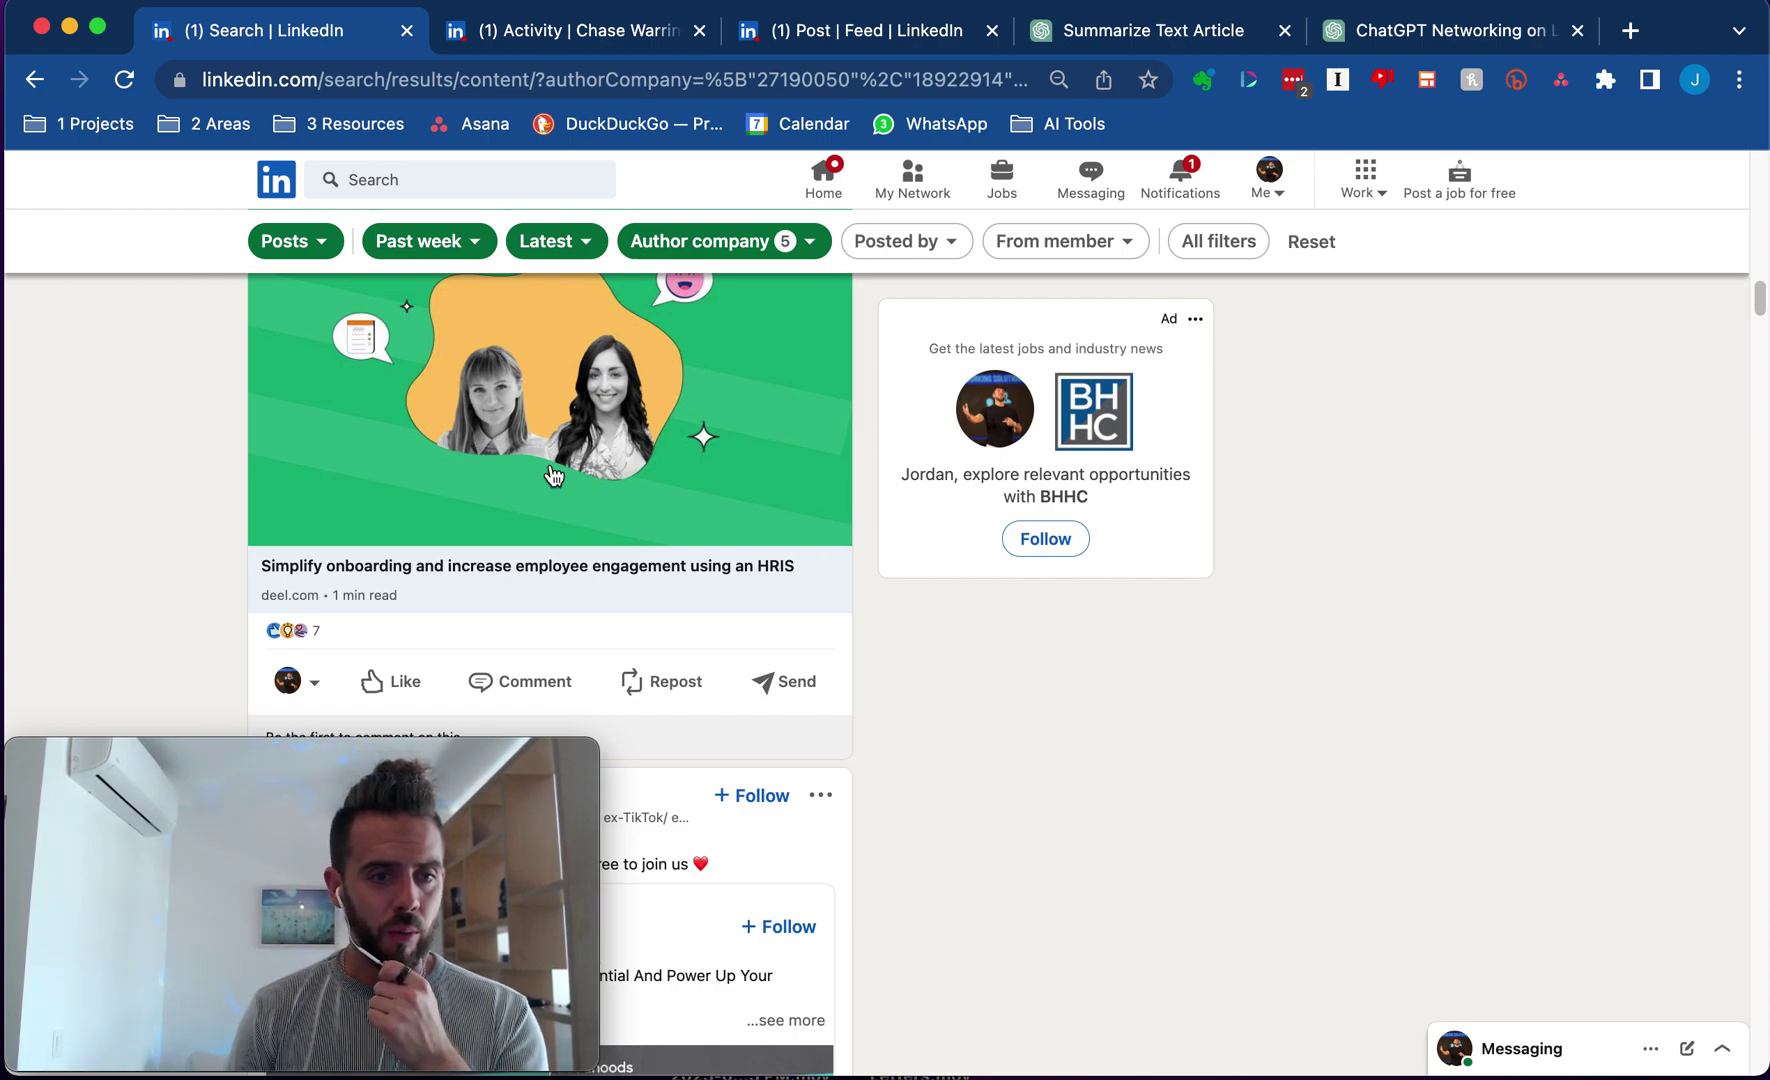
scroll(632, 540, "up", 2)
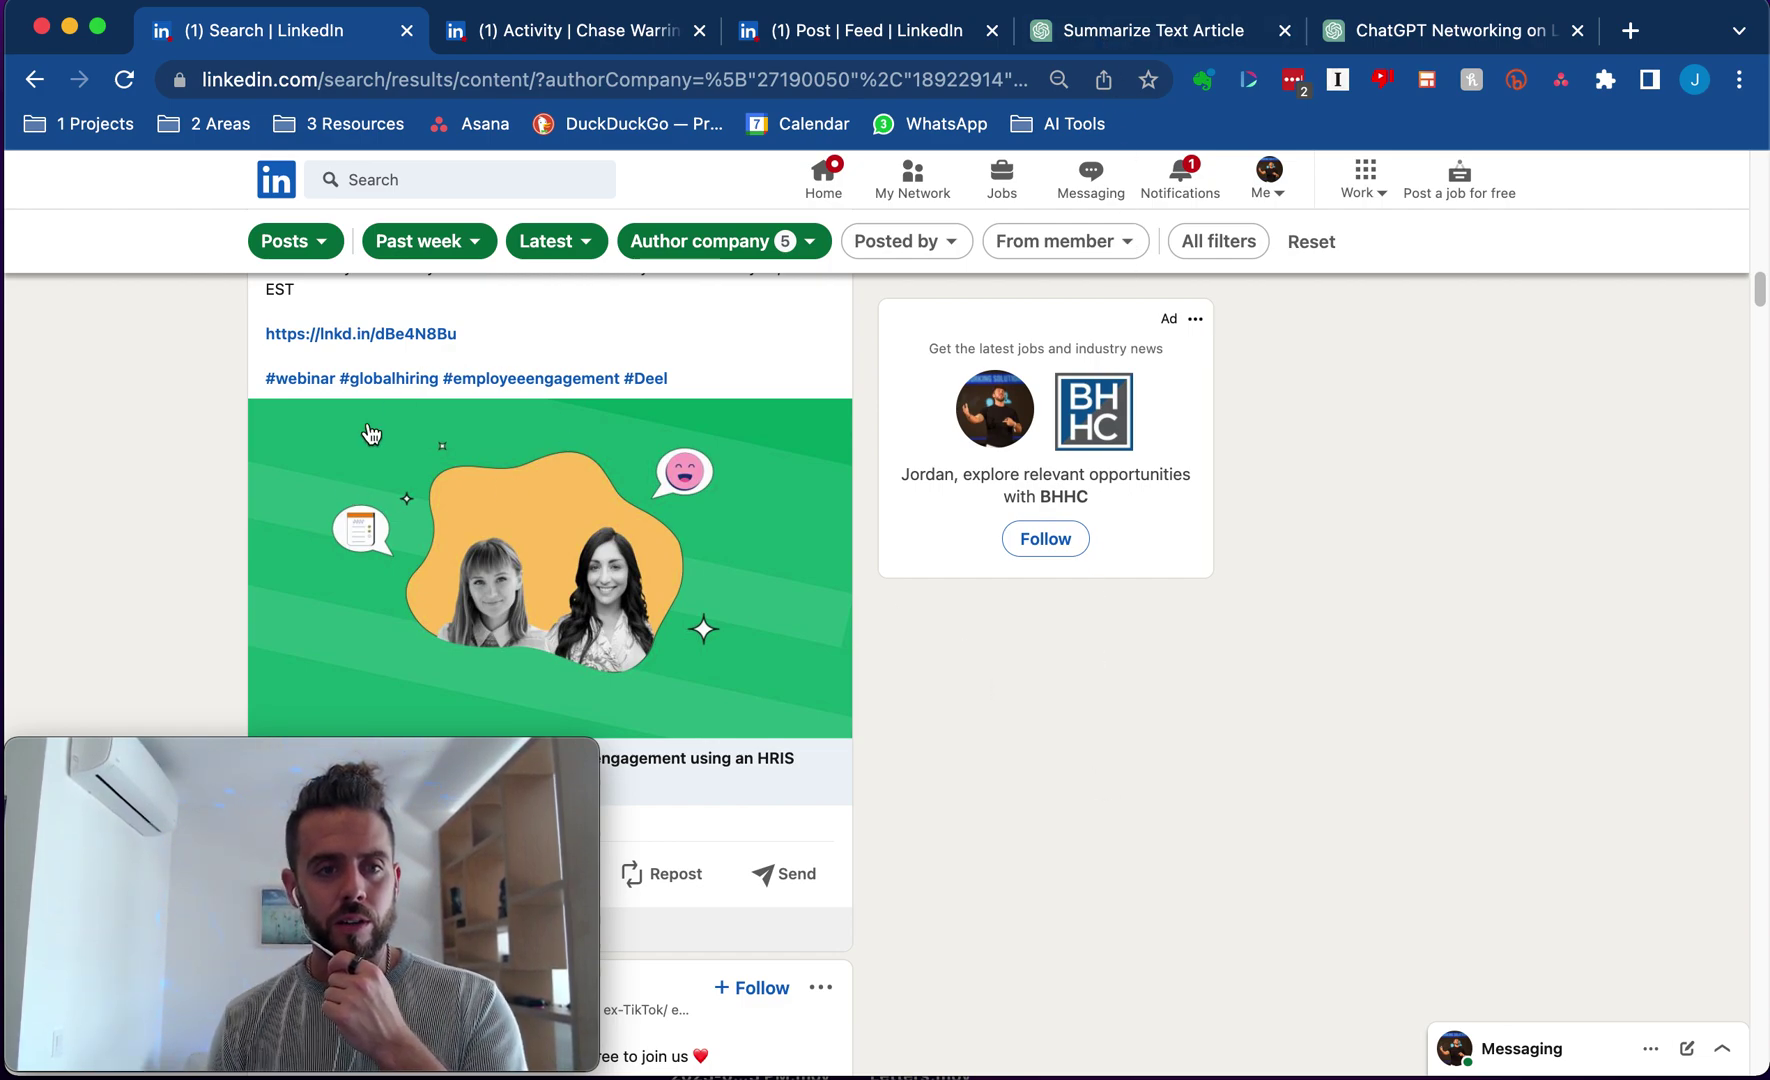
scroll(417, 345, "up", 4)
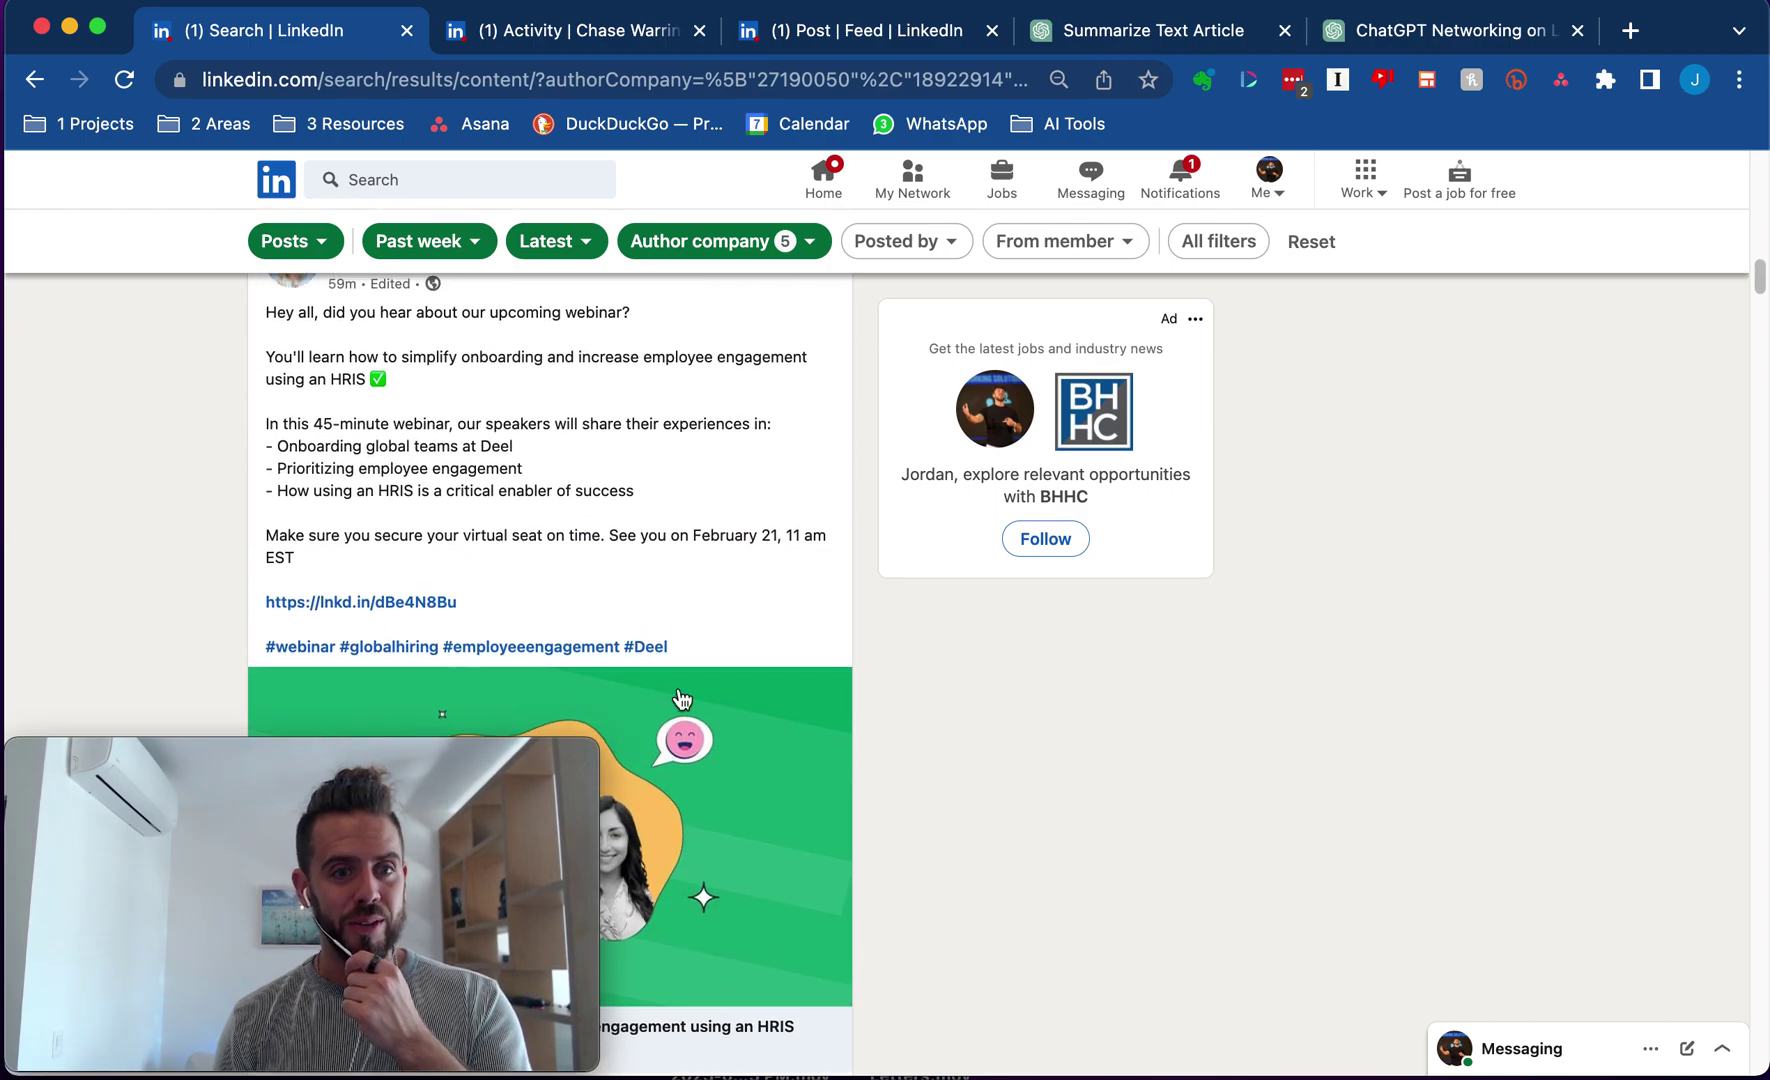
scroll(540, 520, "up", 3)
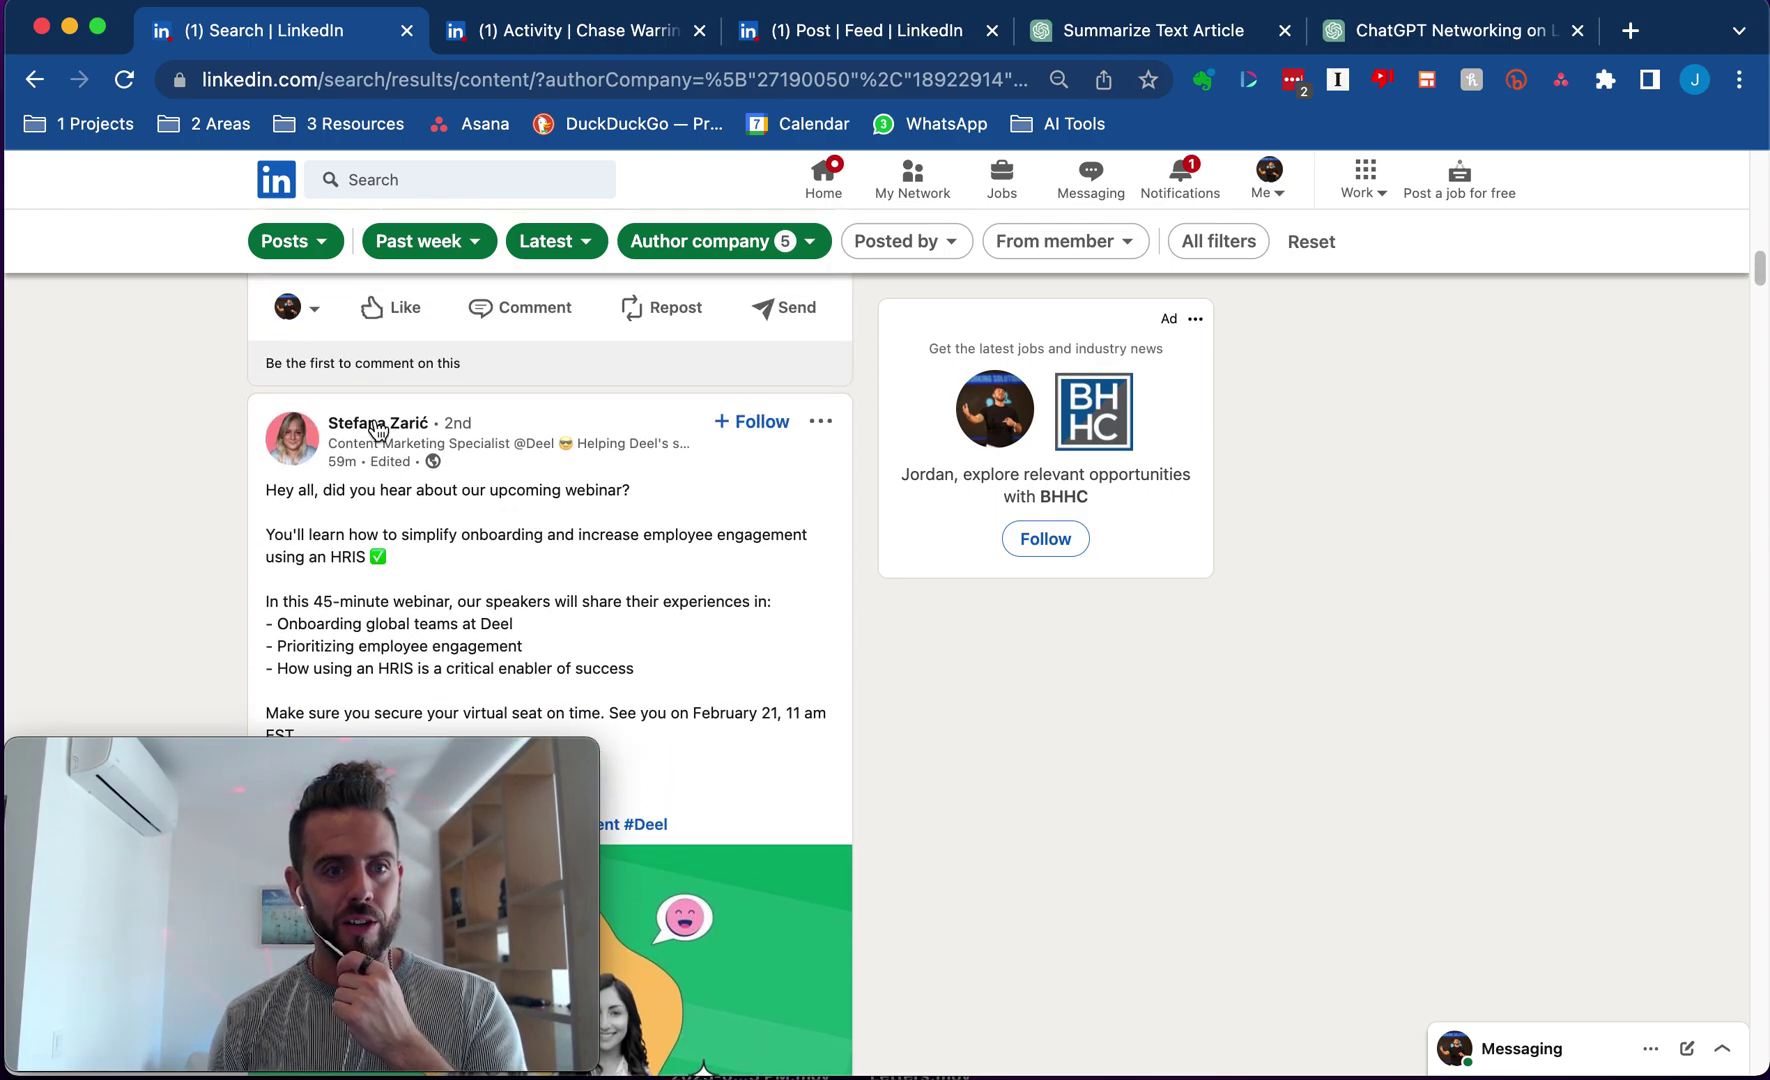
scroll(472, 555, "down", 5)
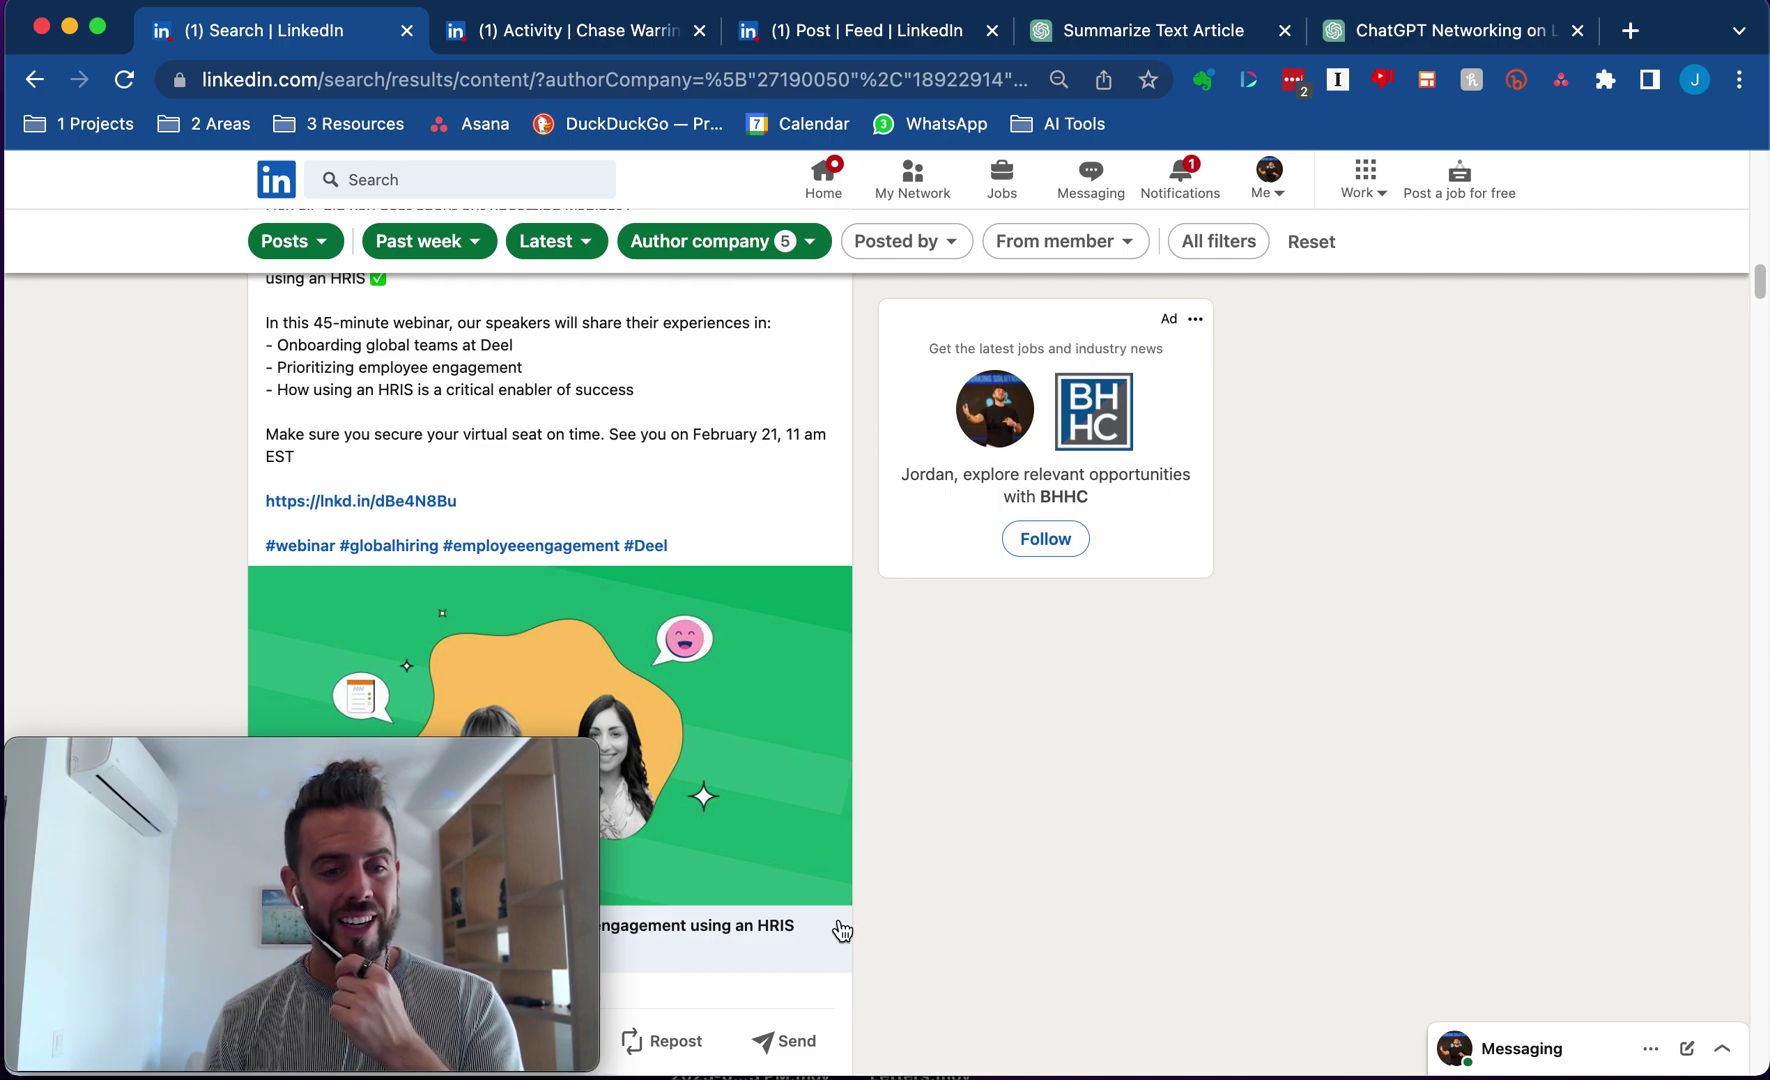
scroll(818, 960, "down", 4)
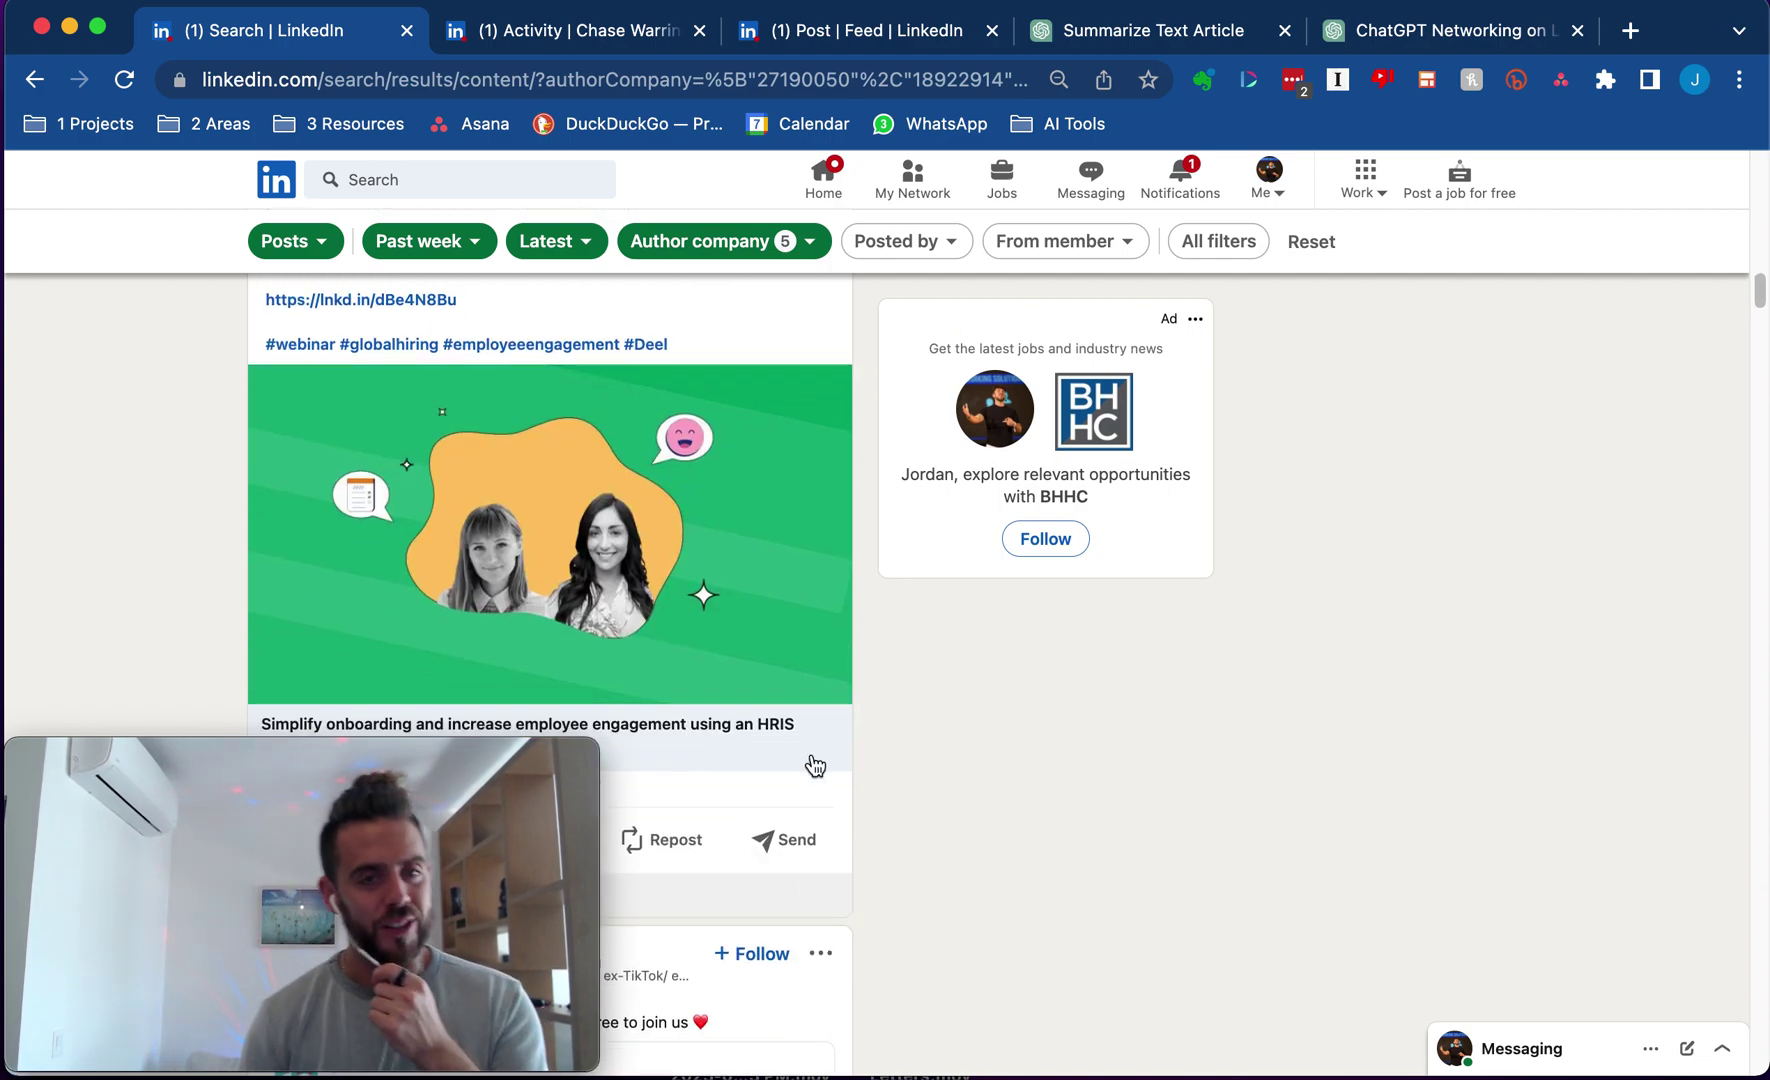
Step: Open the author's Activity tab and select the retreat post's opening text
left_click(538, 34)
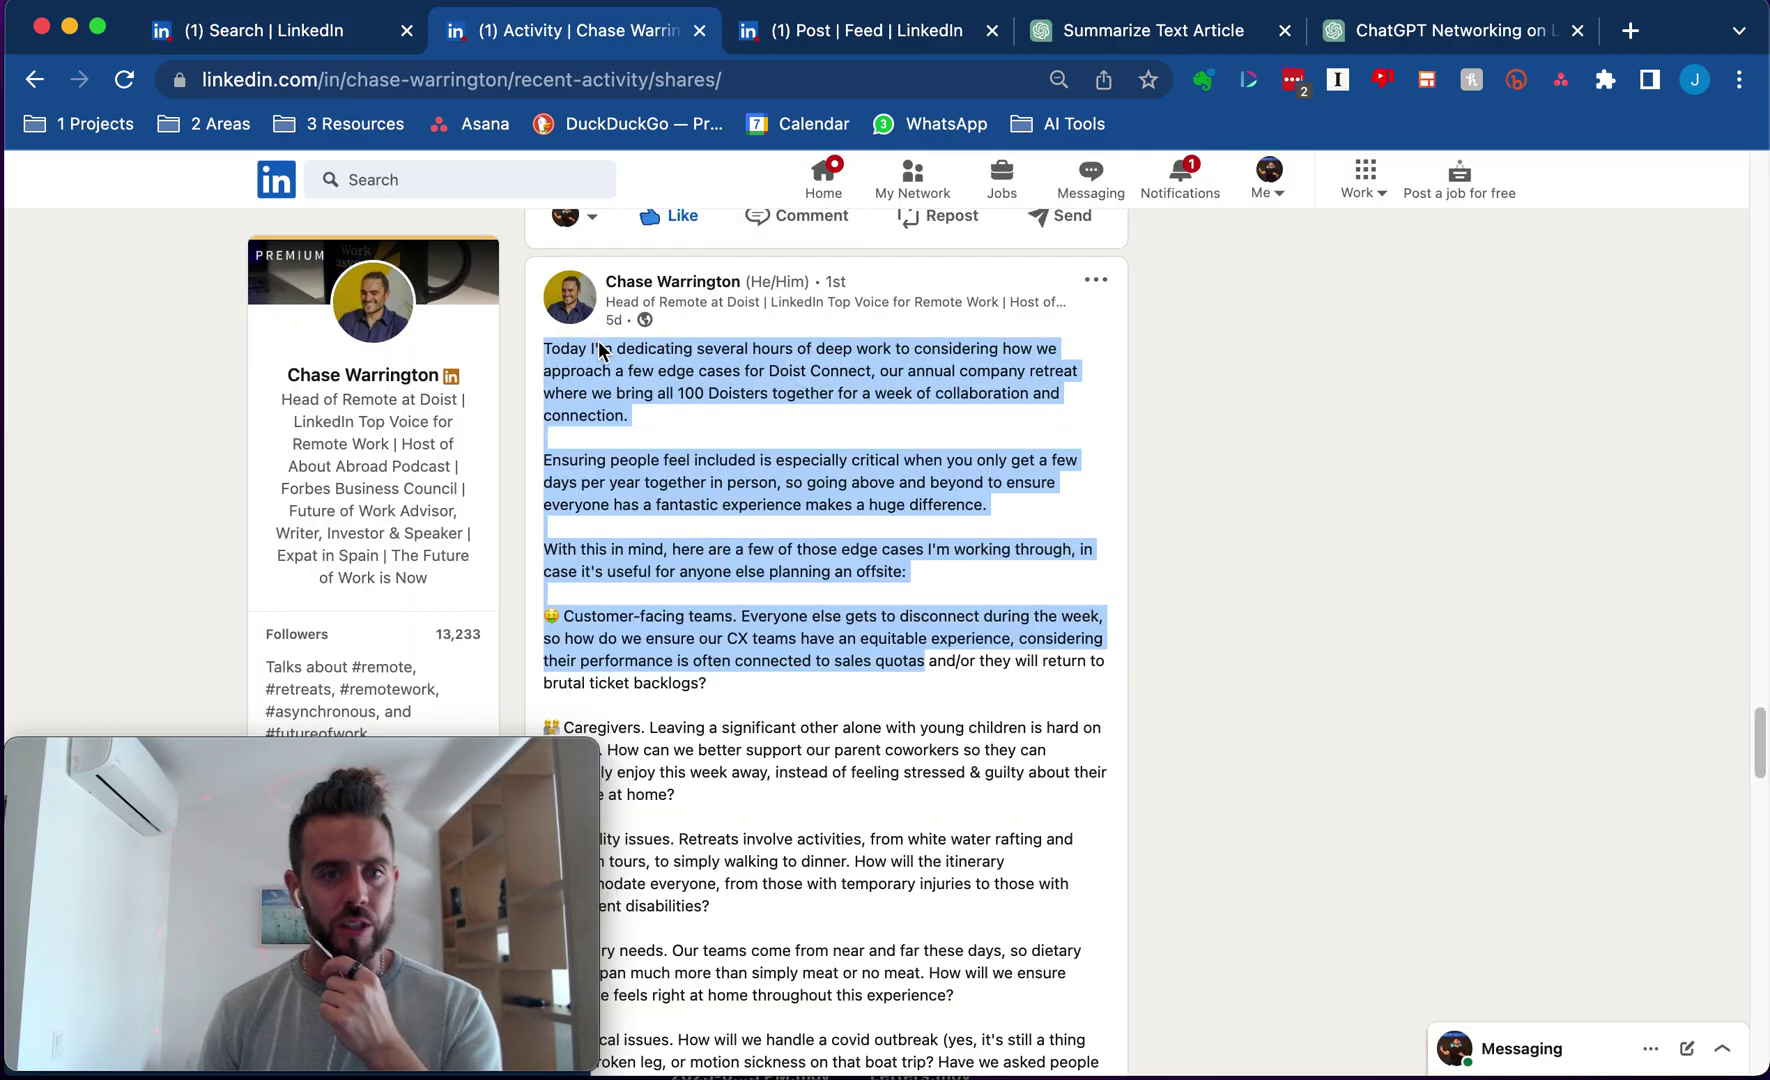
left_click(632, 425)
key("super+m")
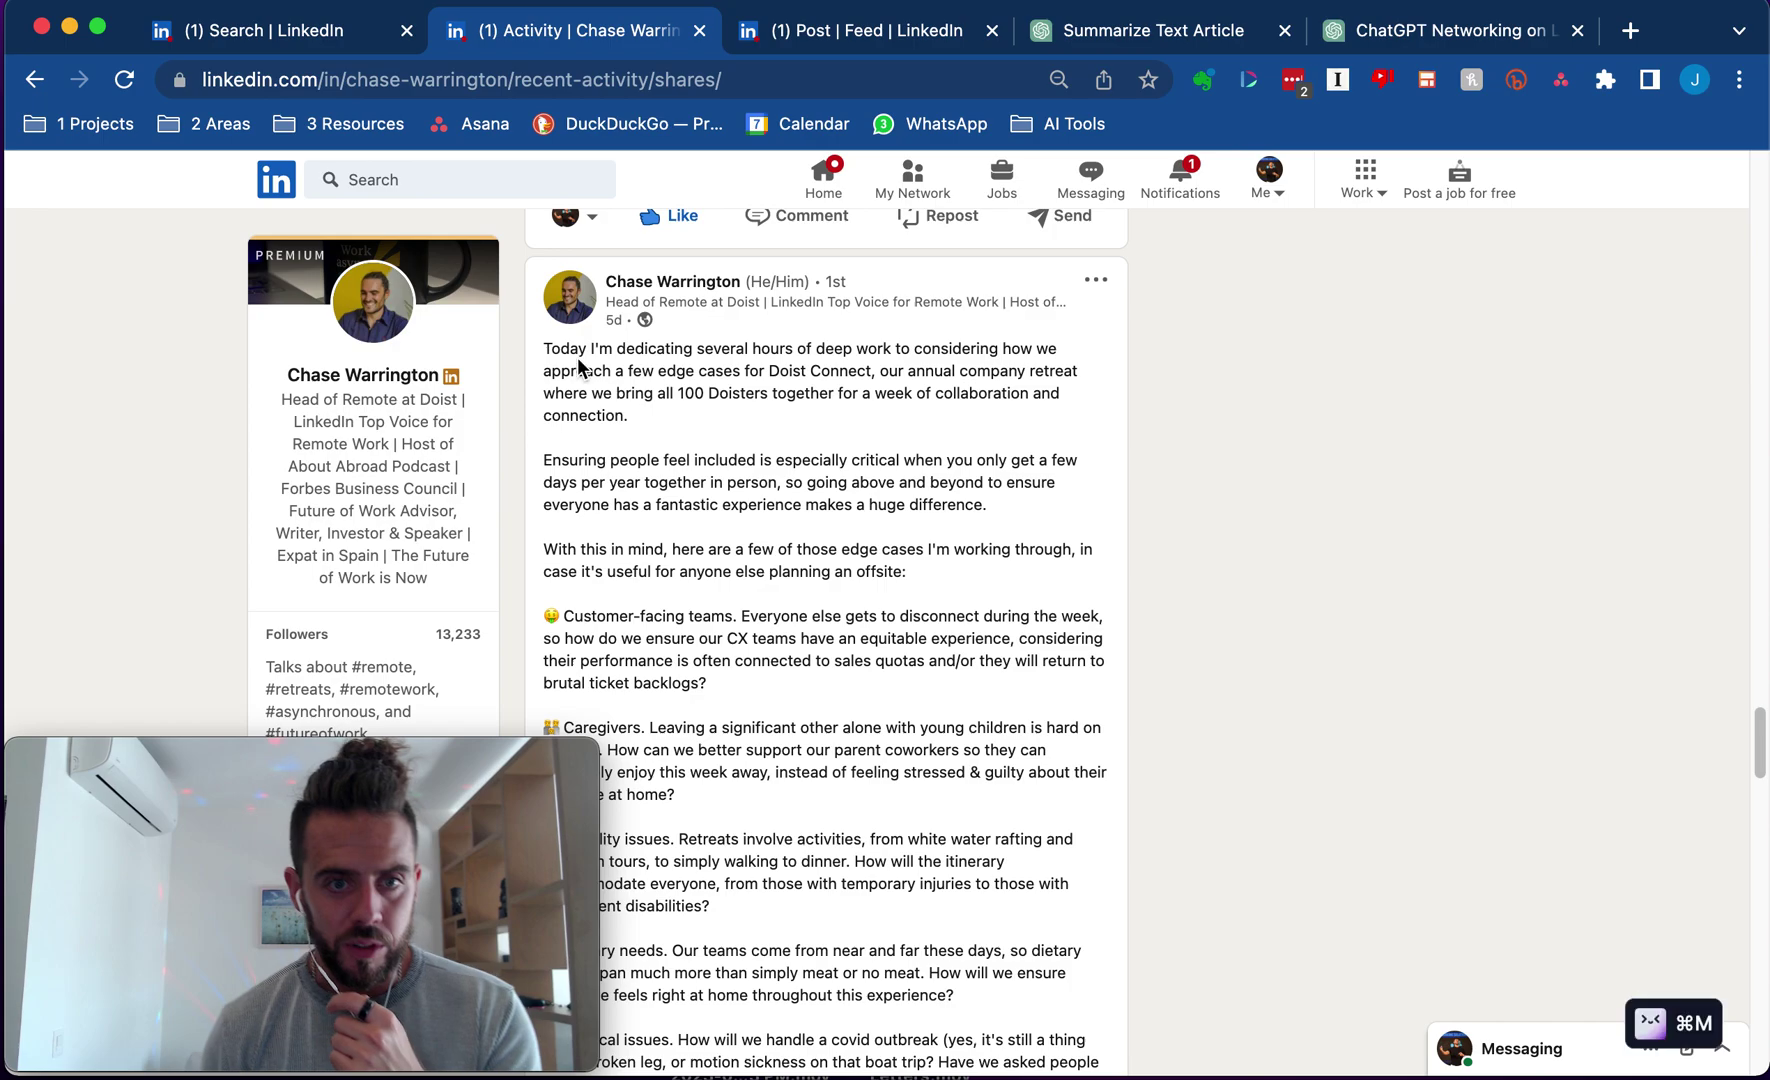
left_click_drag(545, 354, 826, 757)
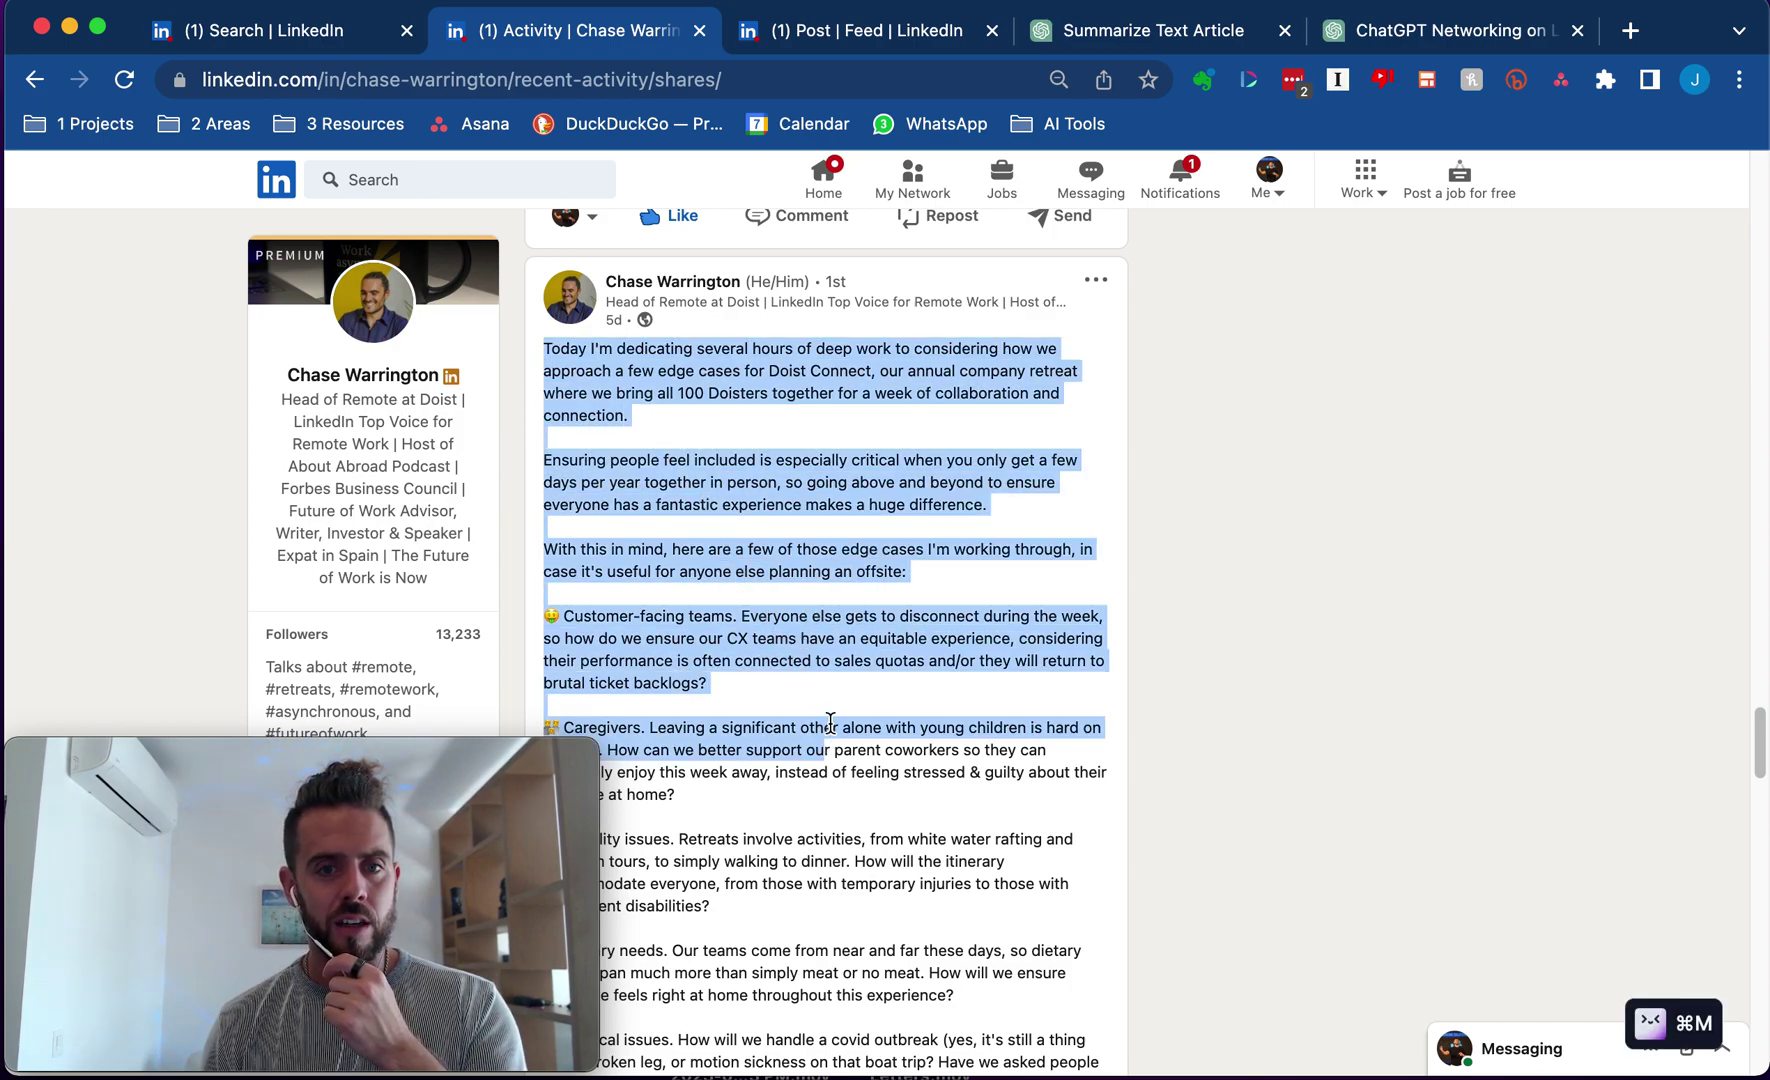
Step: Review the post down to its photo caption, then return to the top
scroll(850, 770, "down", 10)
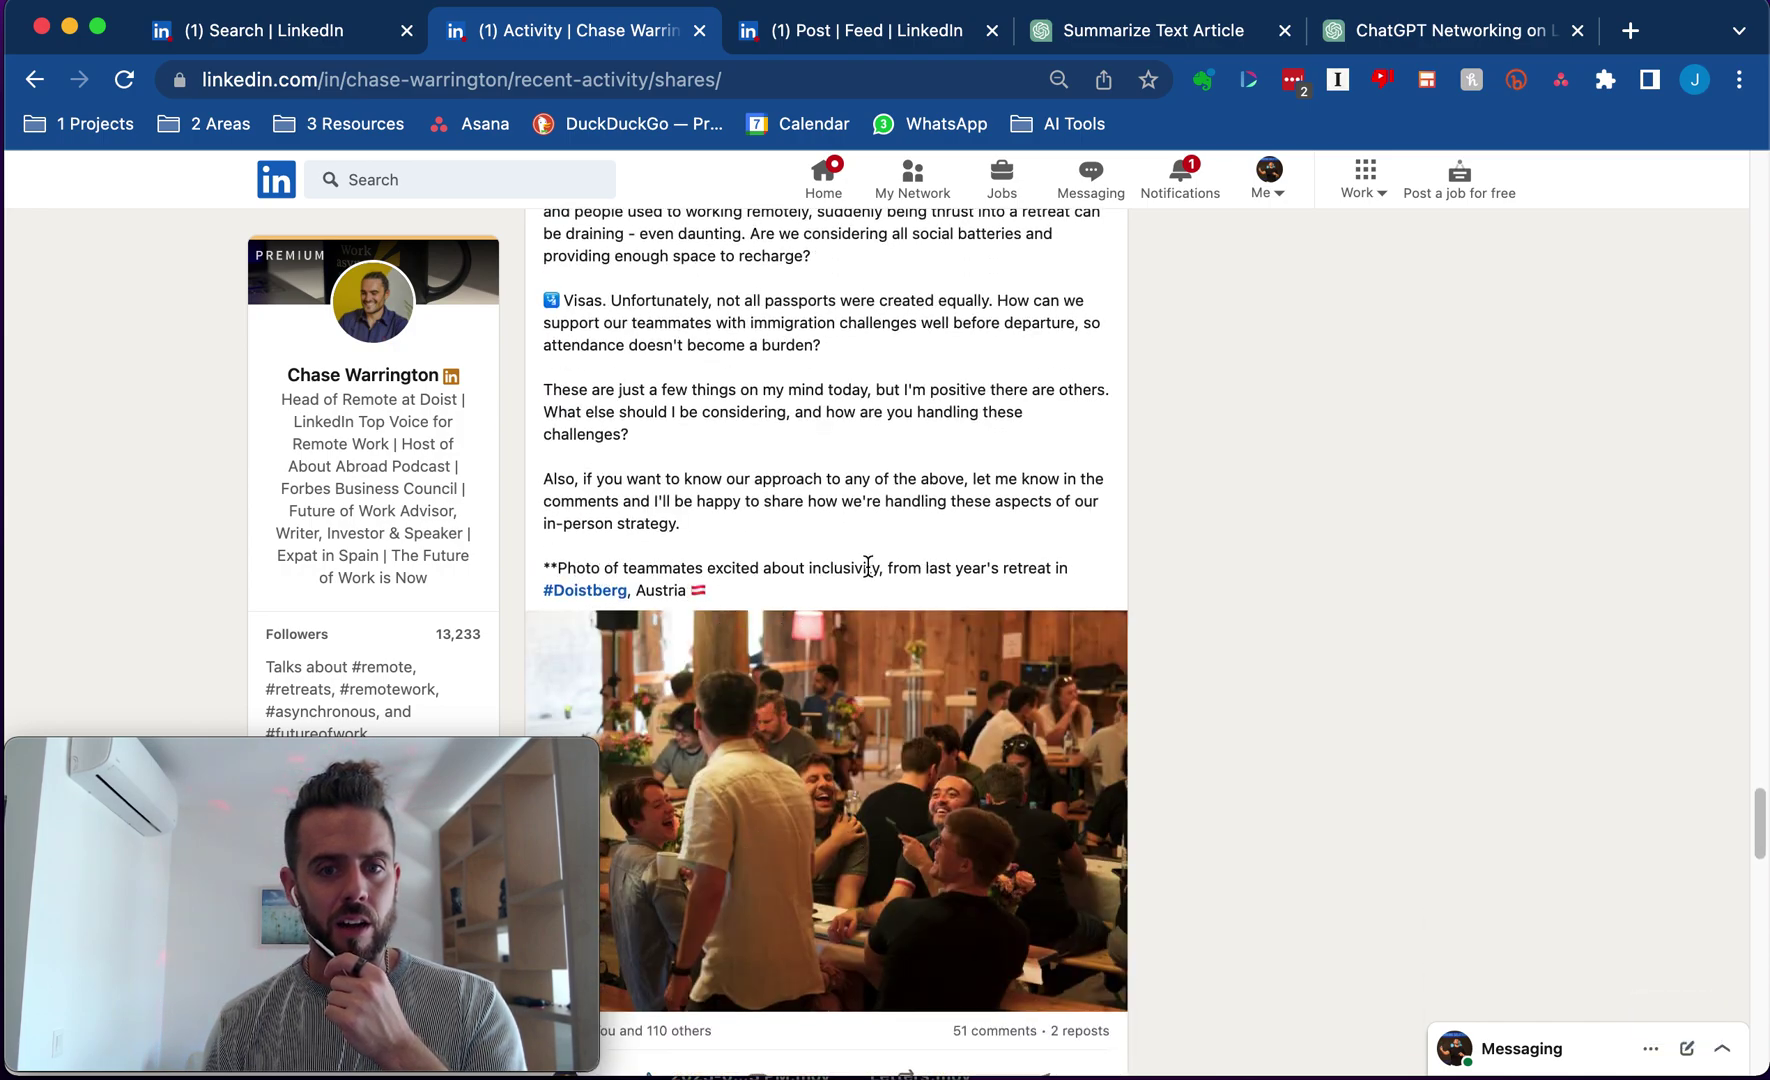
left_click_drag(744, 604, 548, 545)
scroll(665, 520, "up", 1)
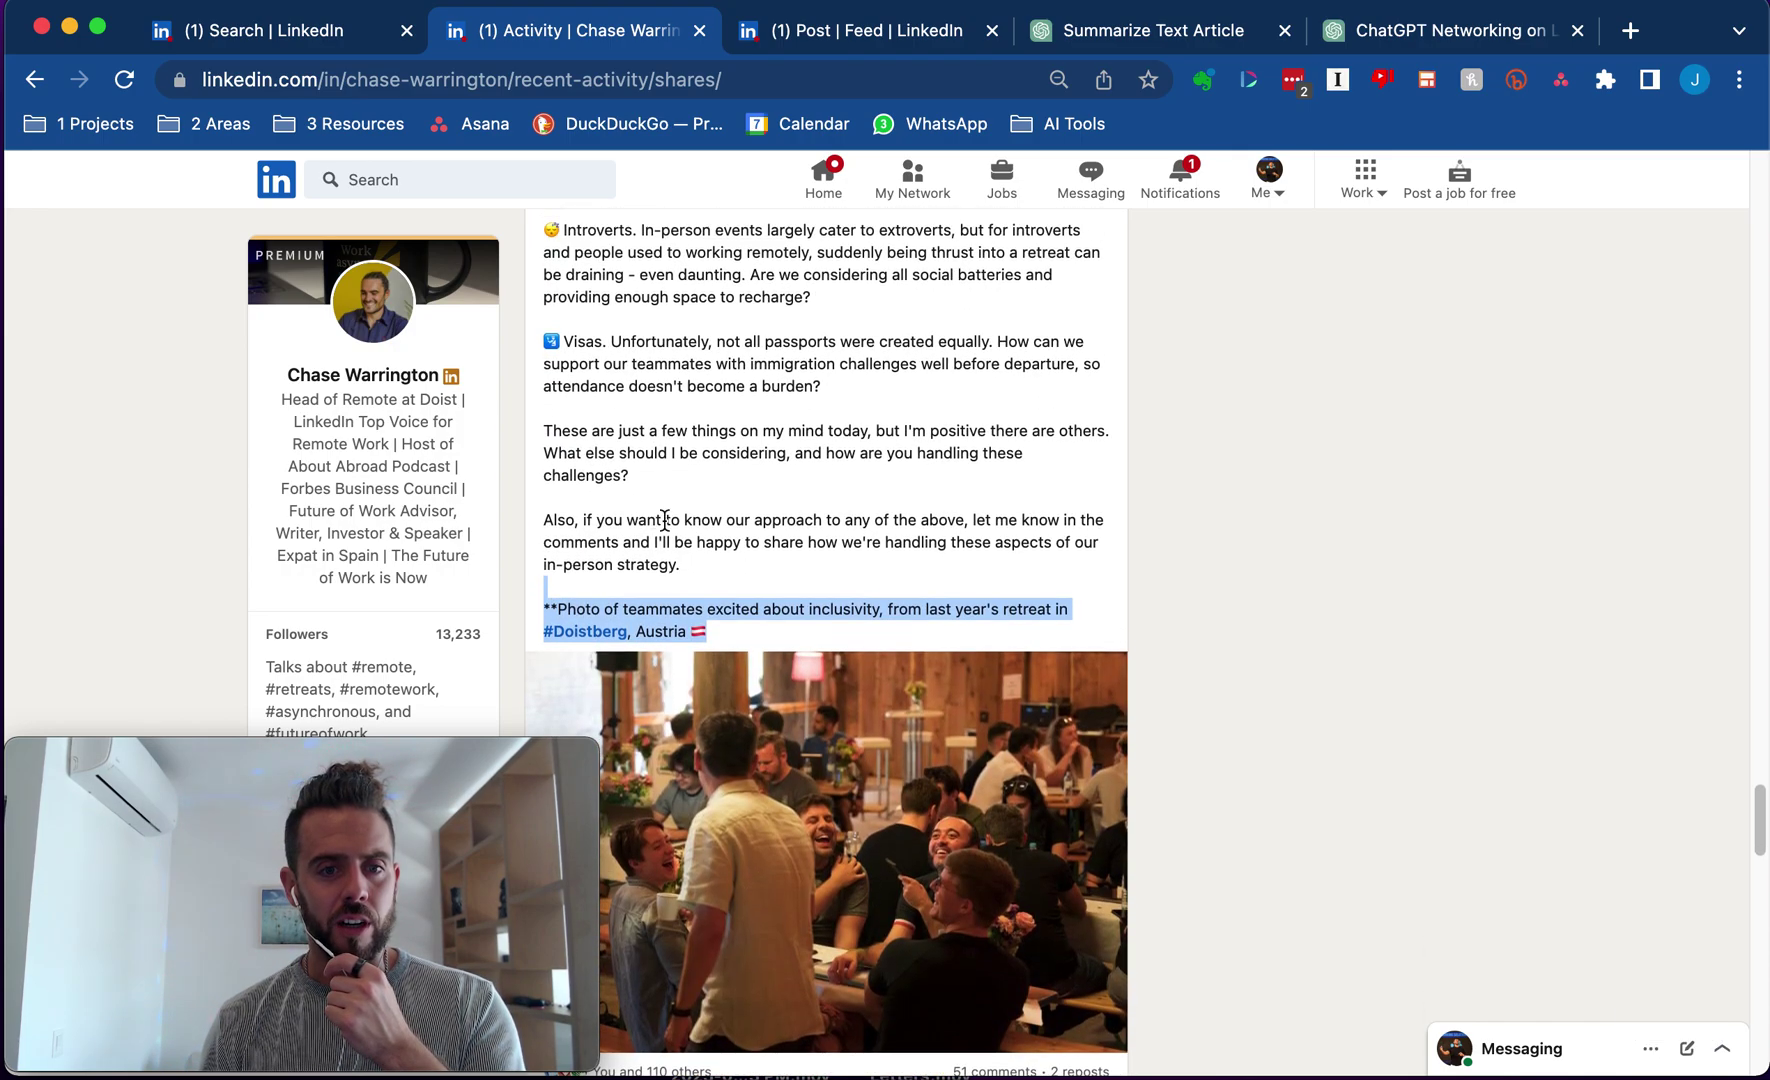
left_click(665, 520)
scroll(668, 528, "up", 8)
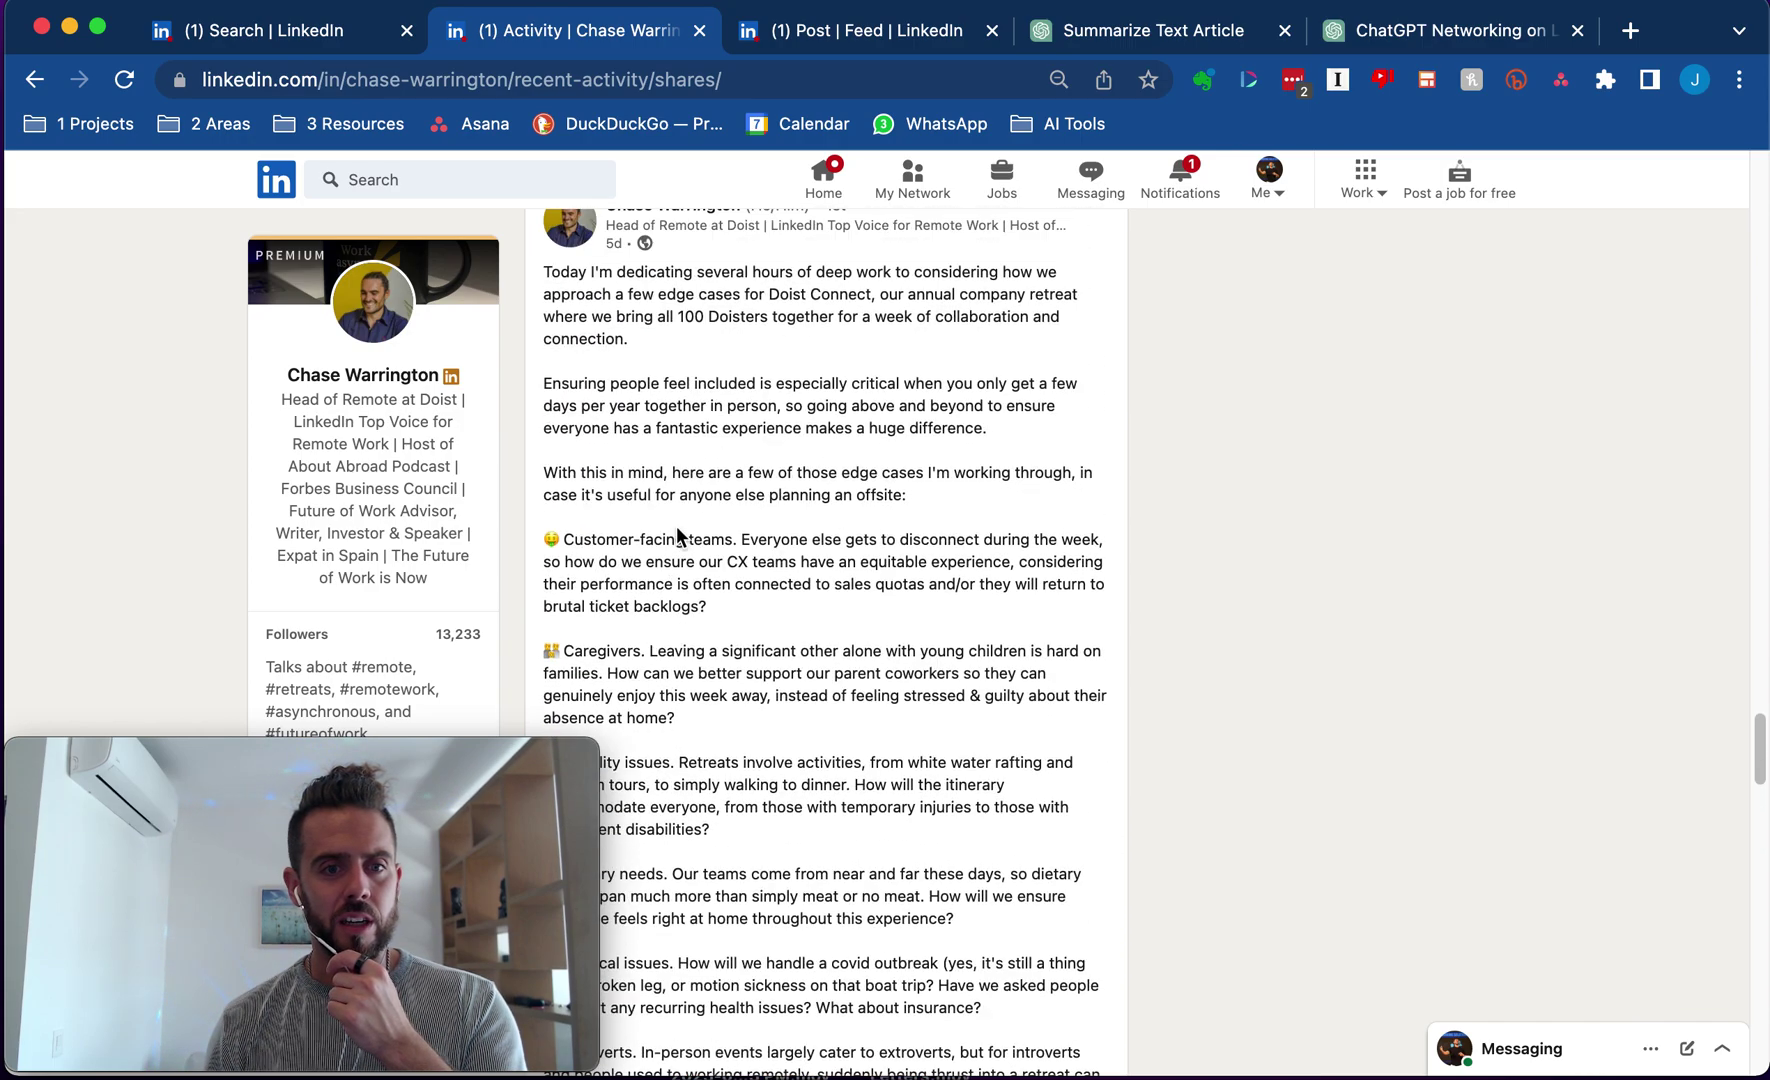
scroll(677, 533, "up", 1)
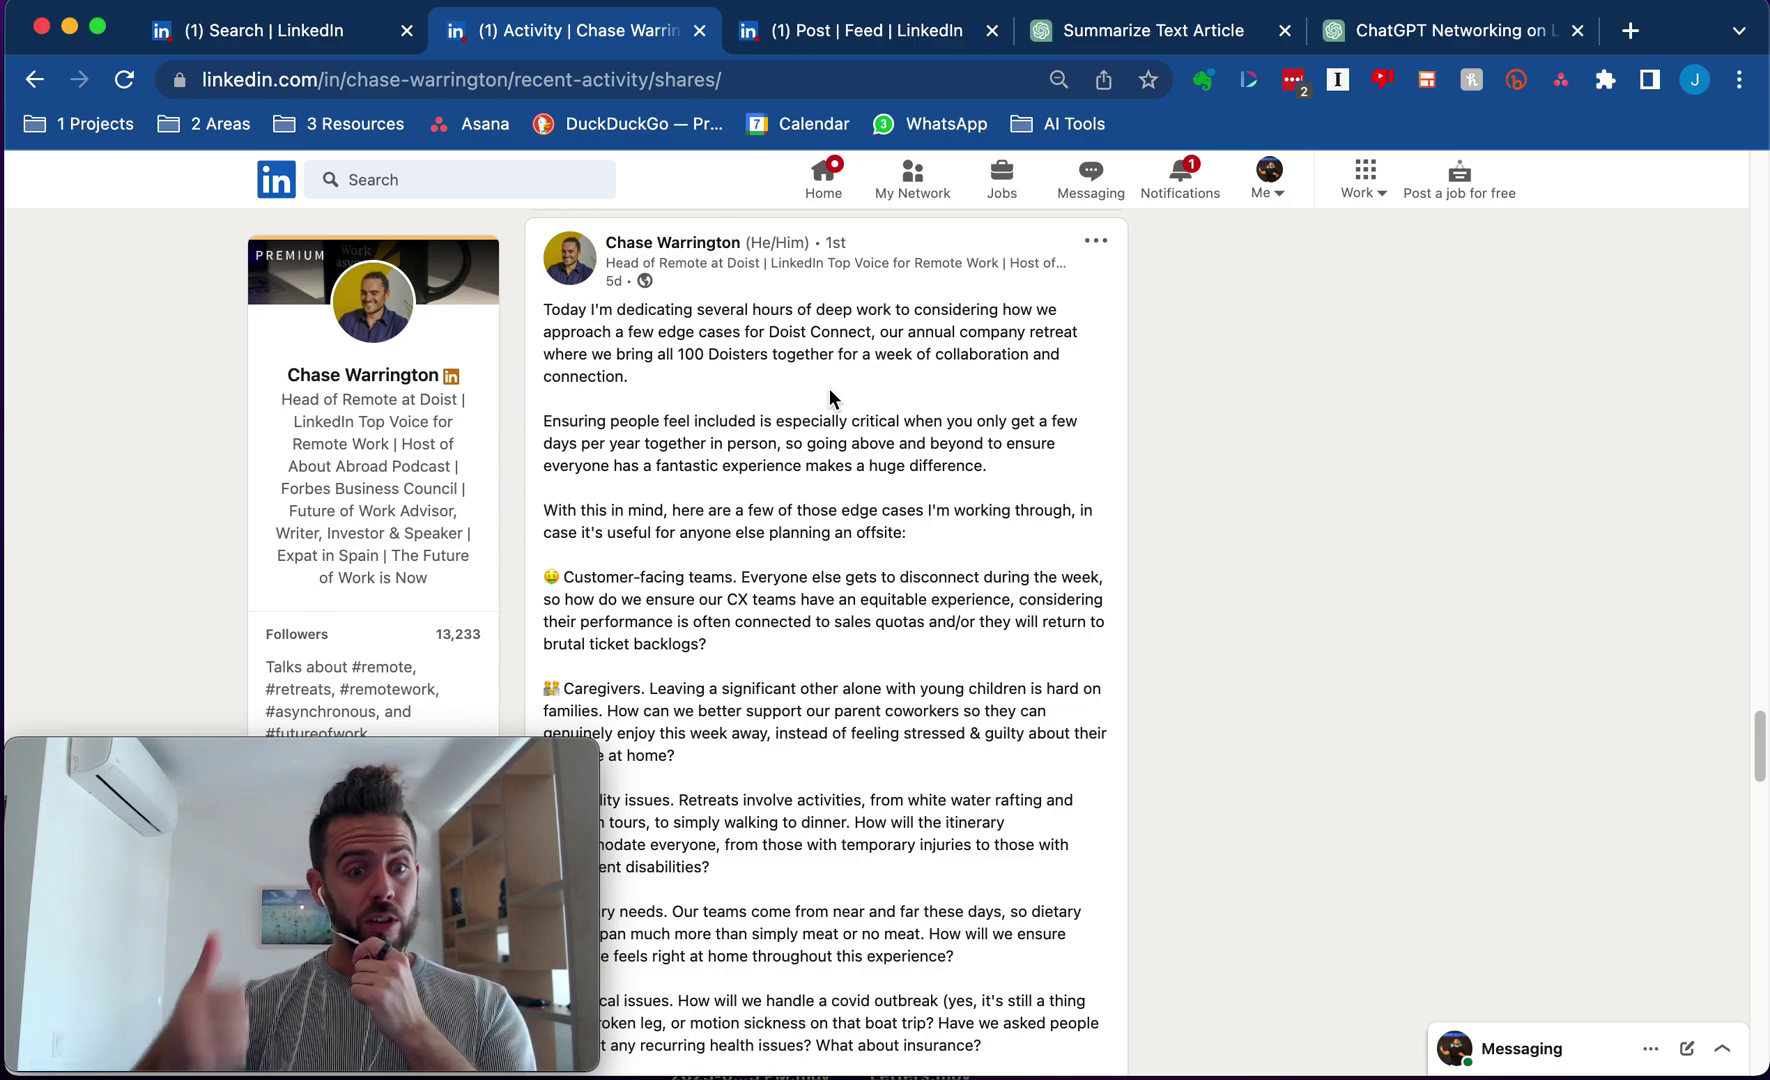
left_click(303, 30)
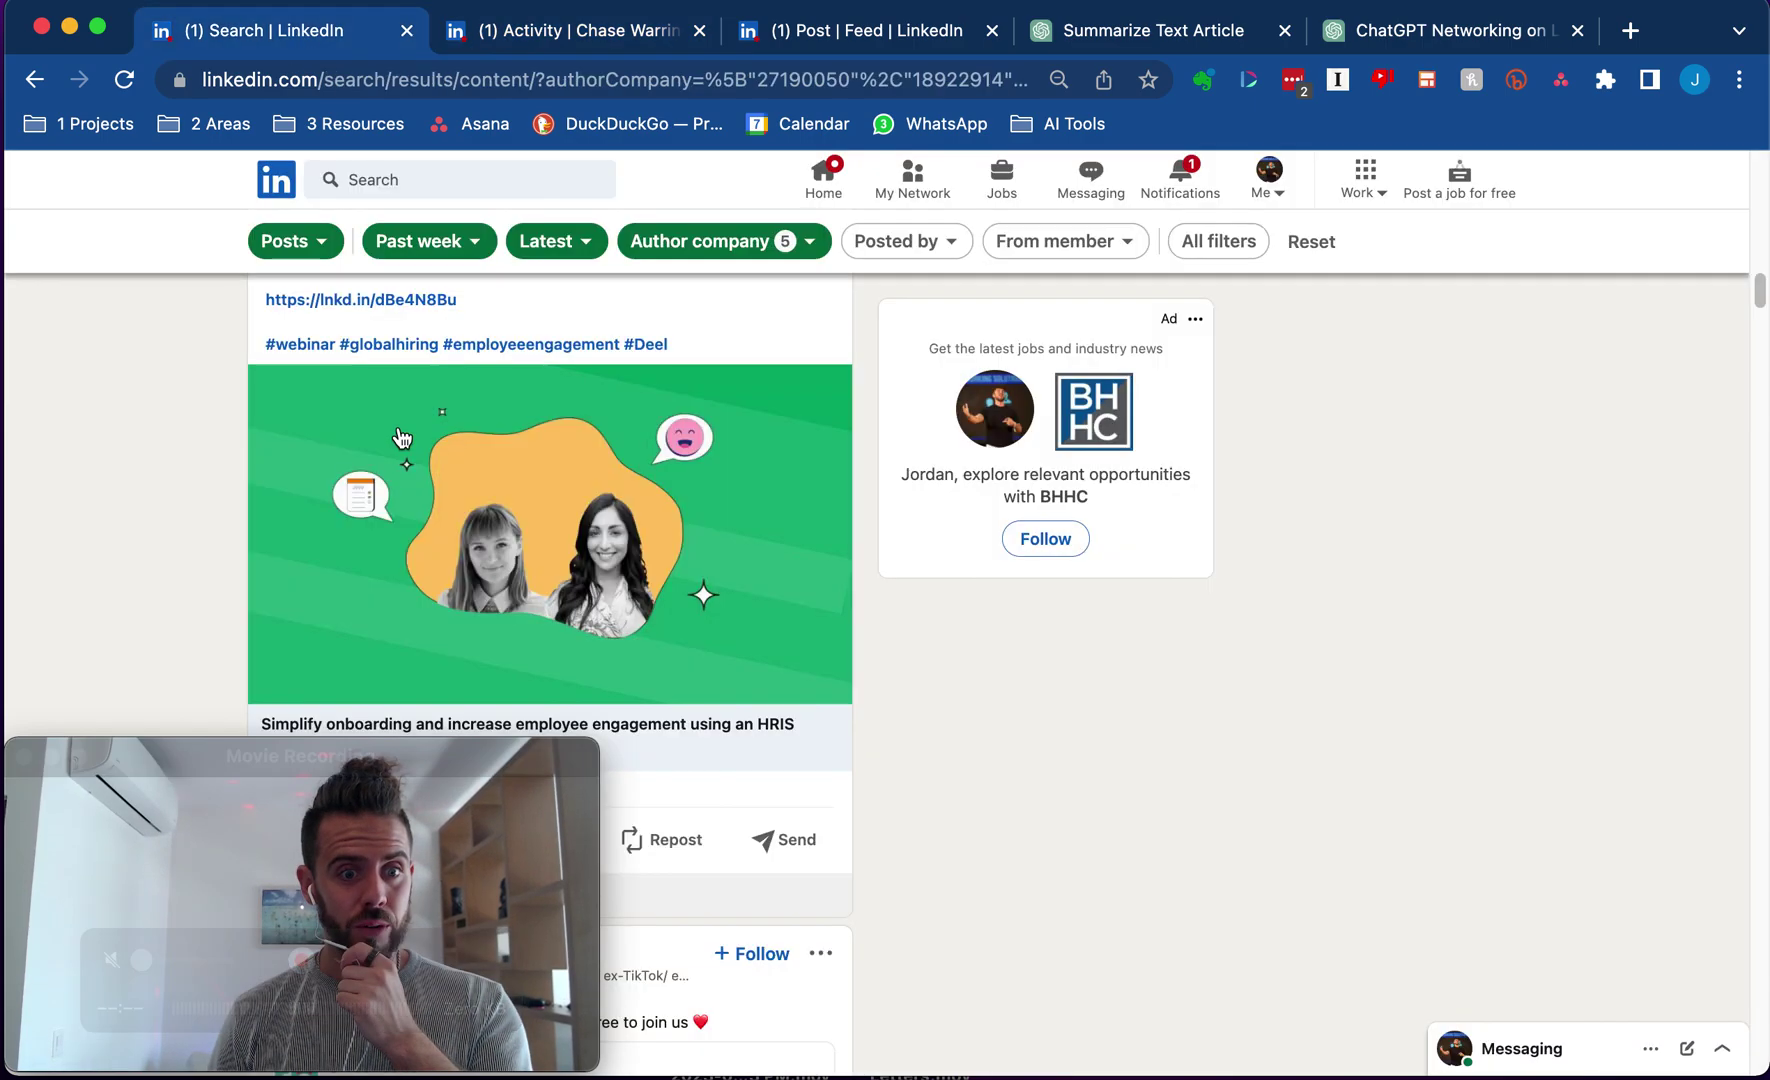
scroll(257, 315, "down", 8)
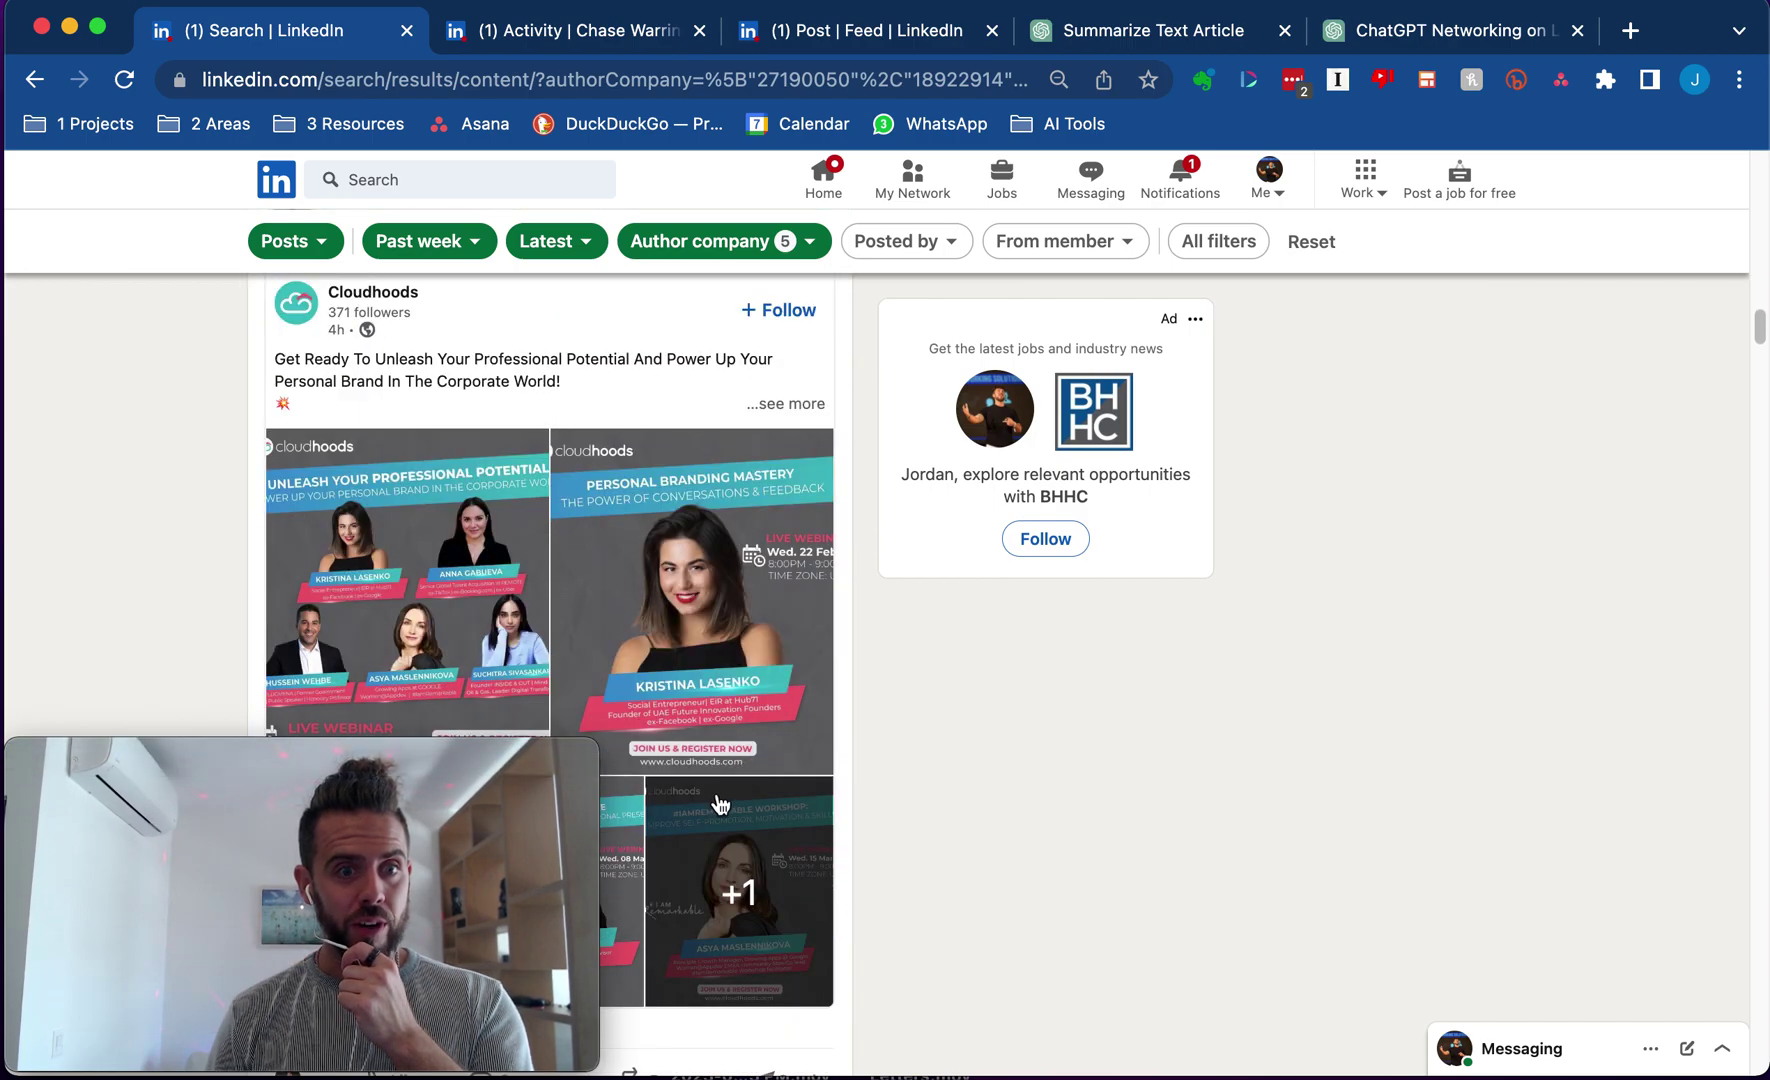
scroll(715, 802, "down", 10)
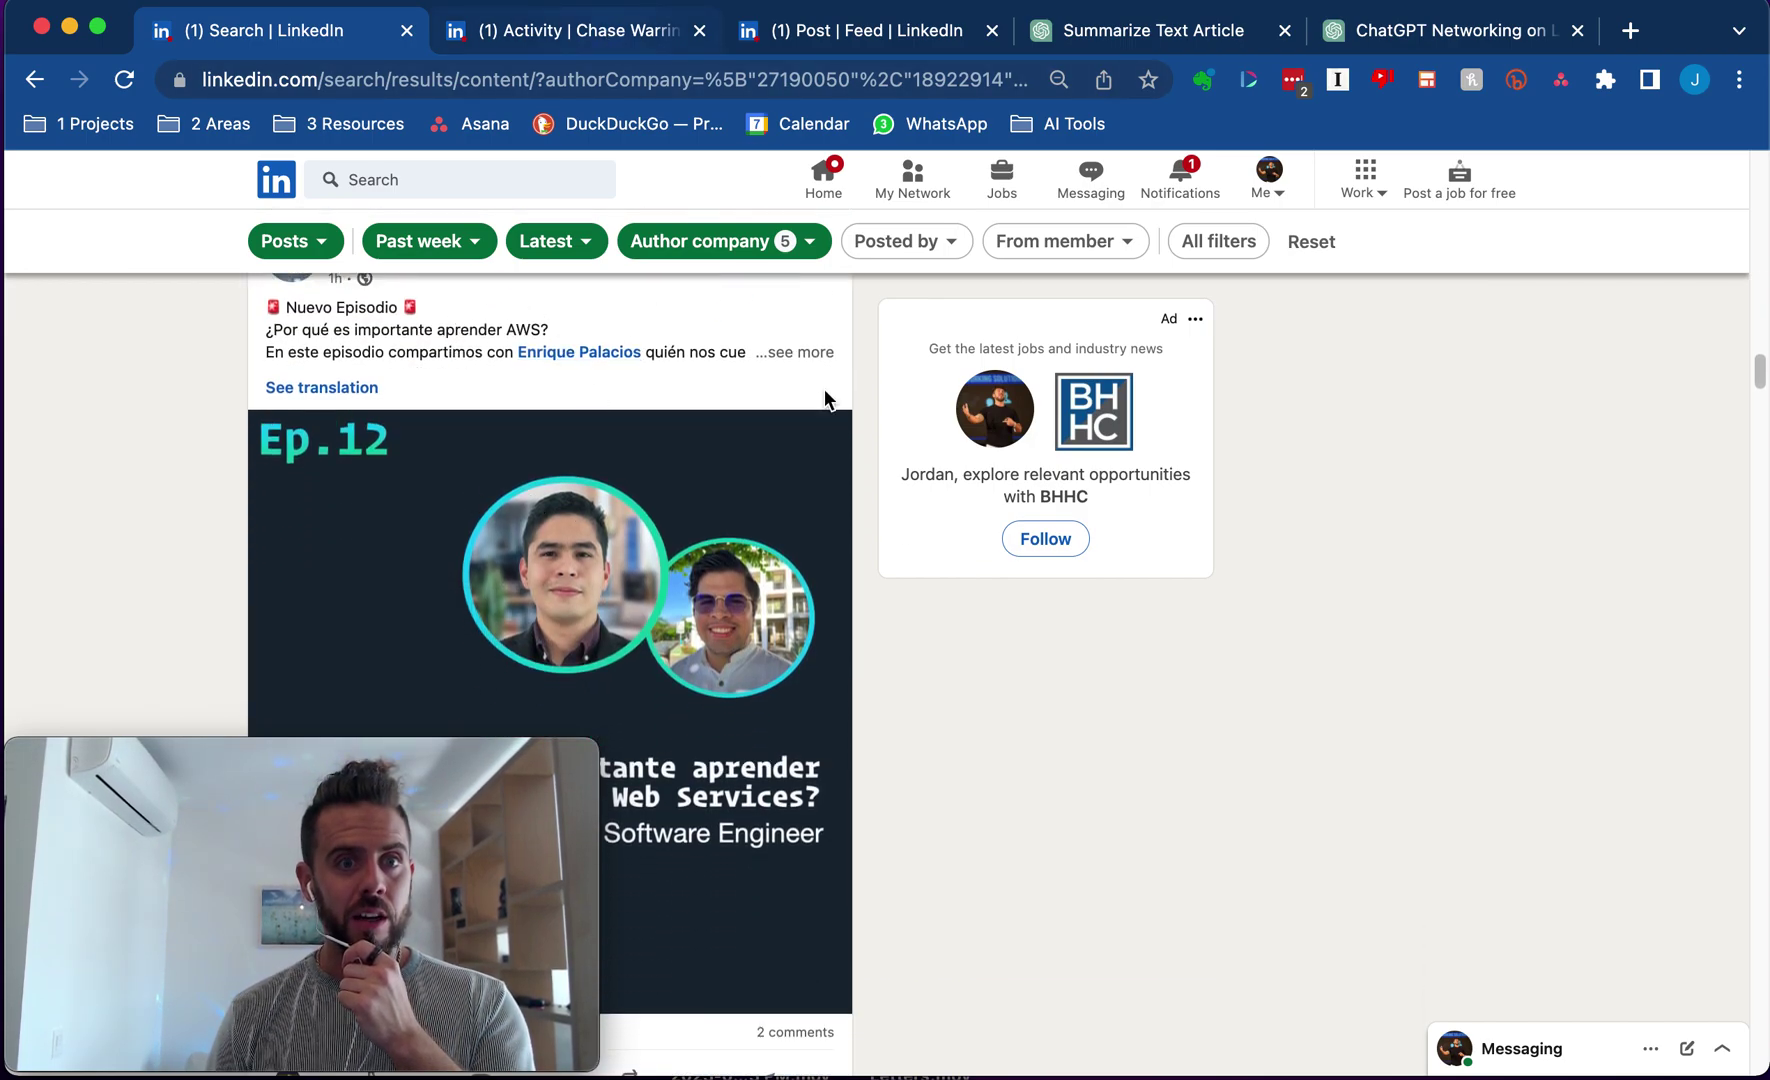
key("ctrl+Tab")
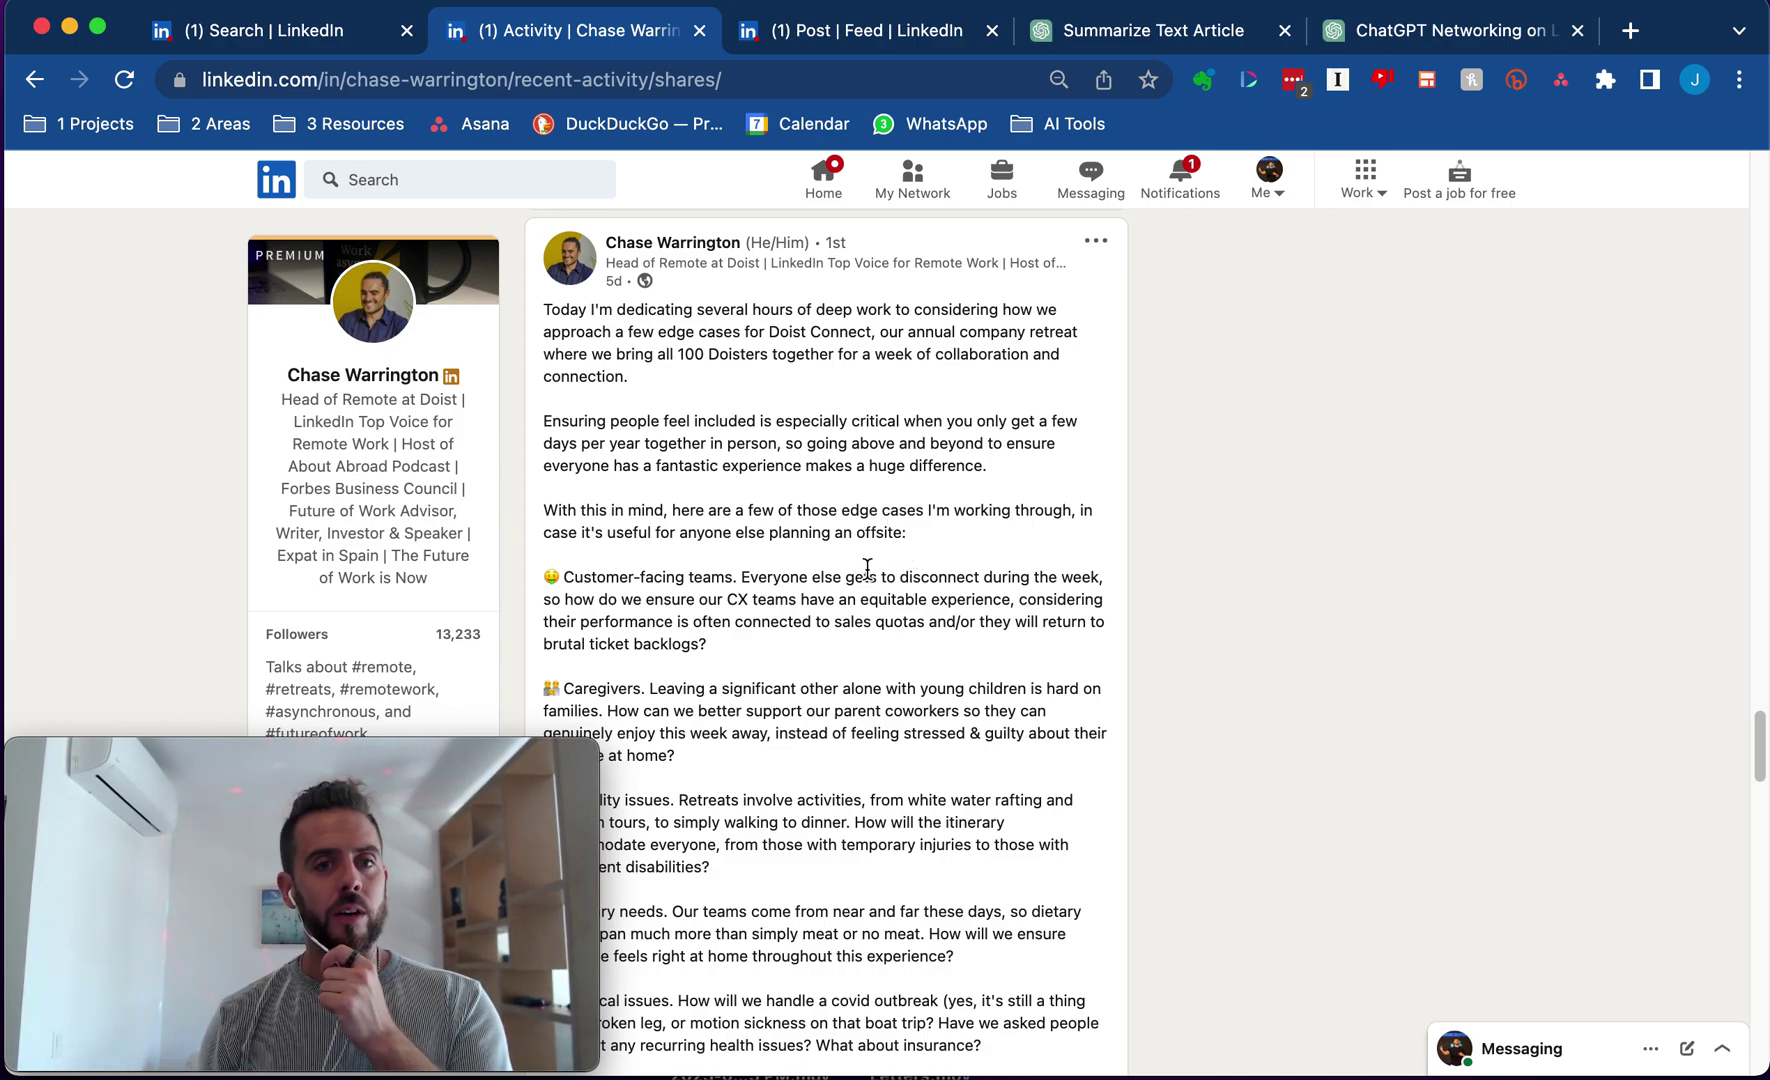
left_click(1196, 30)
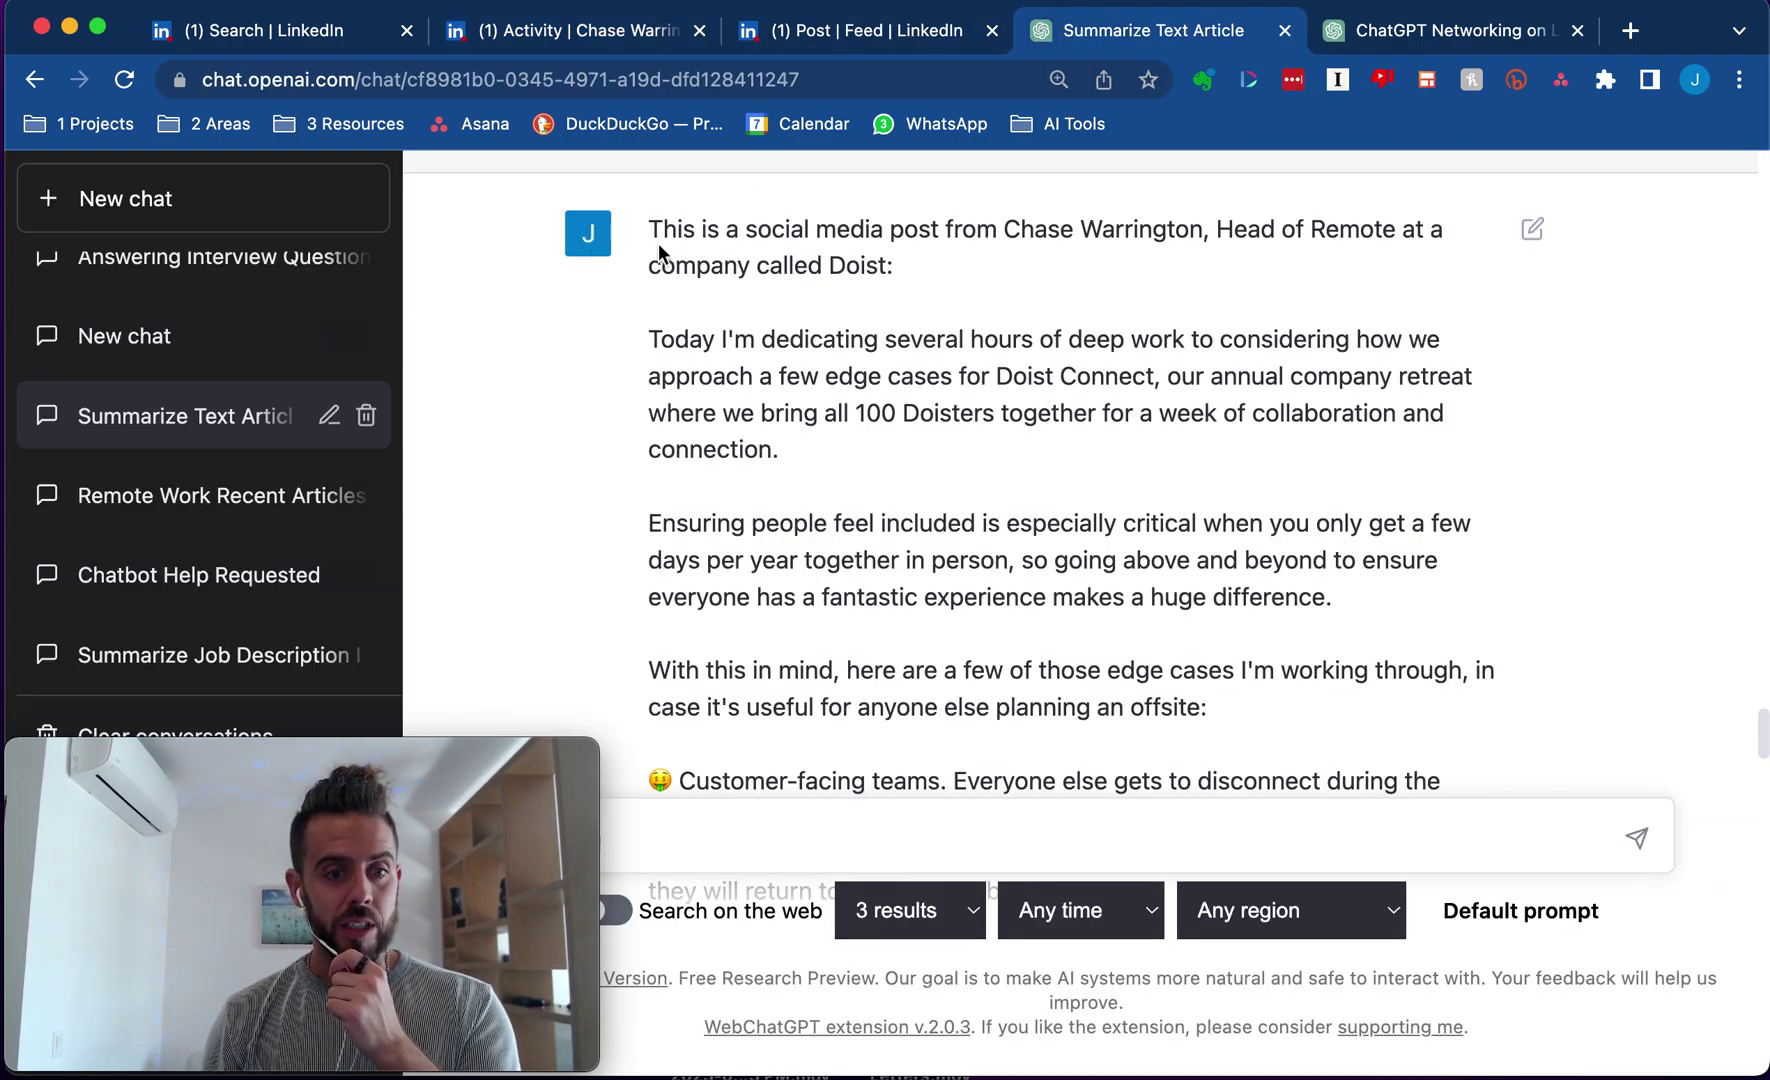
left_click_drag(662, 229, 949, 274)
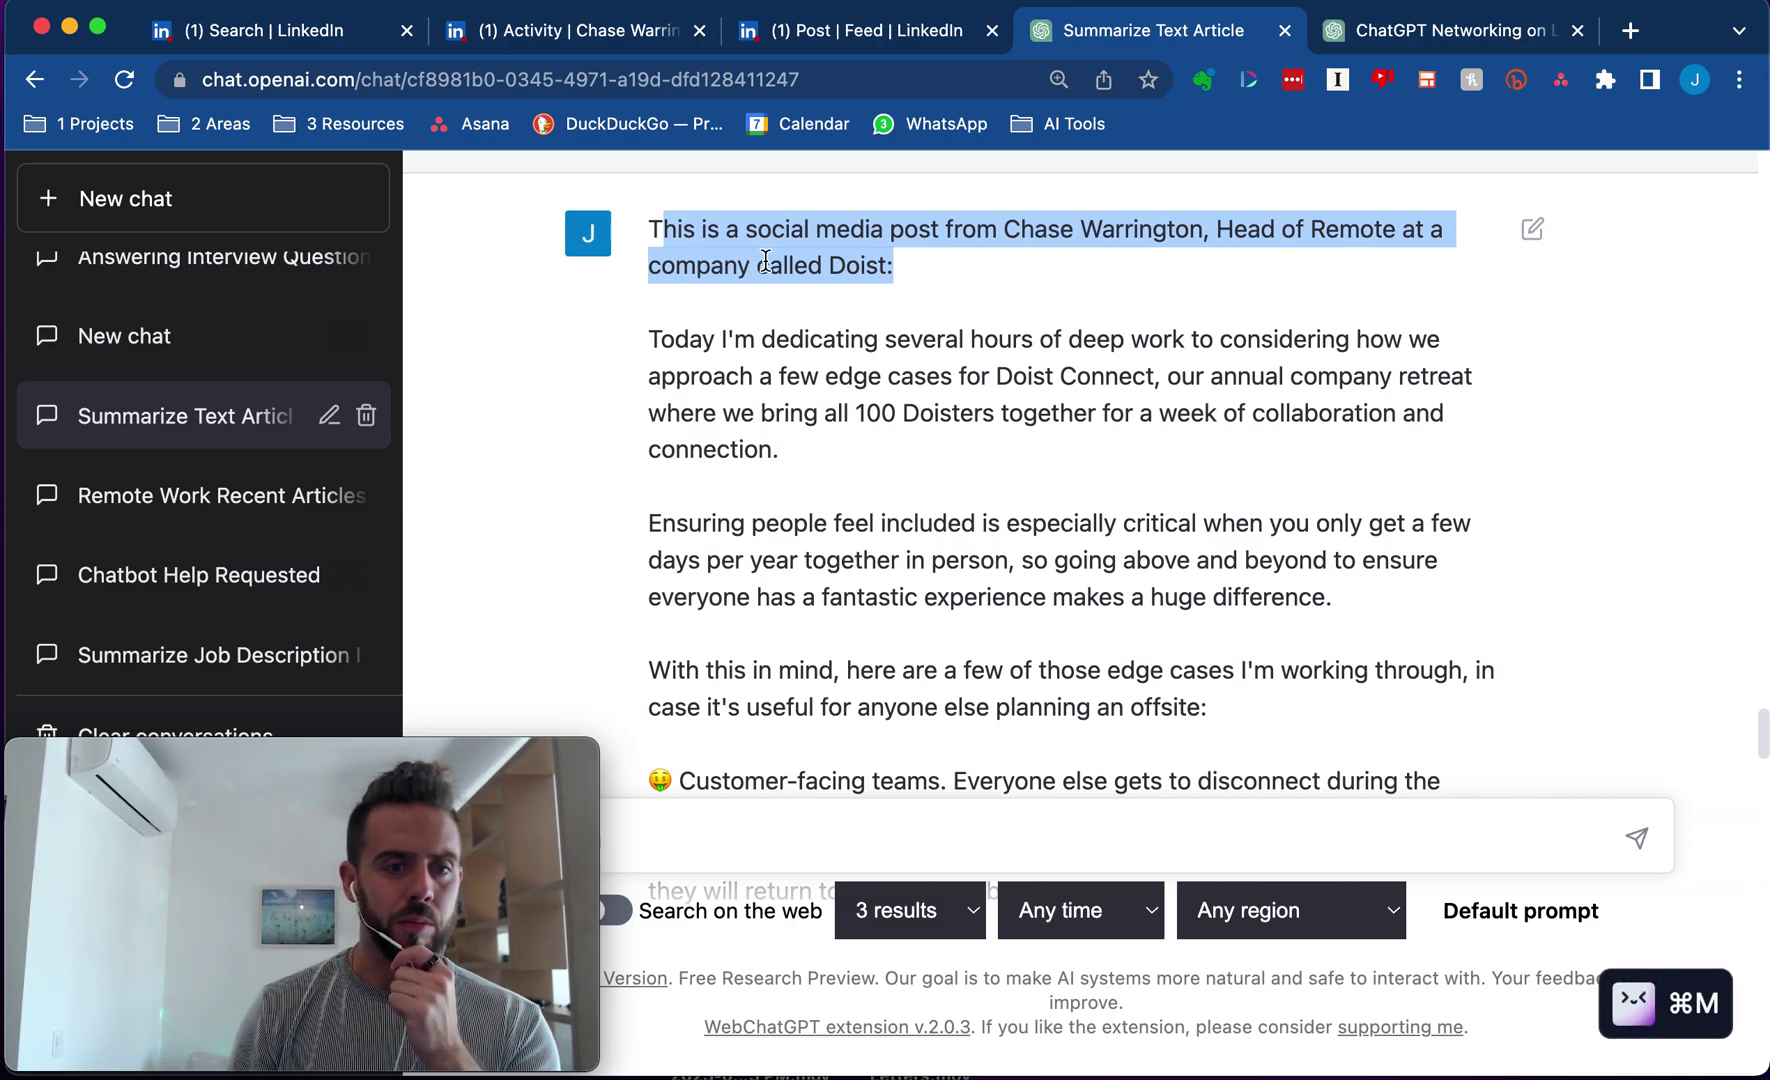
left_click_drag(652, 337, 810, 520)
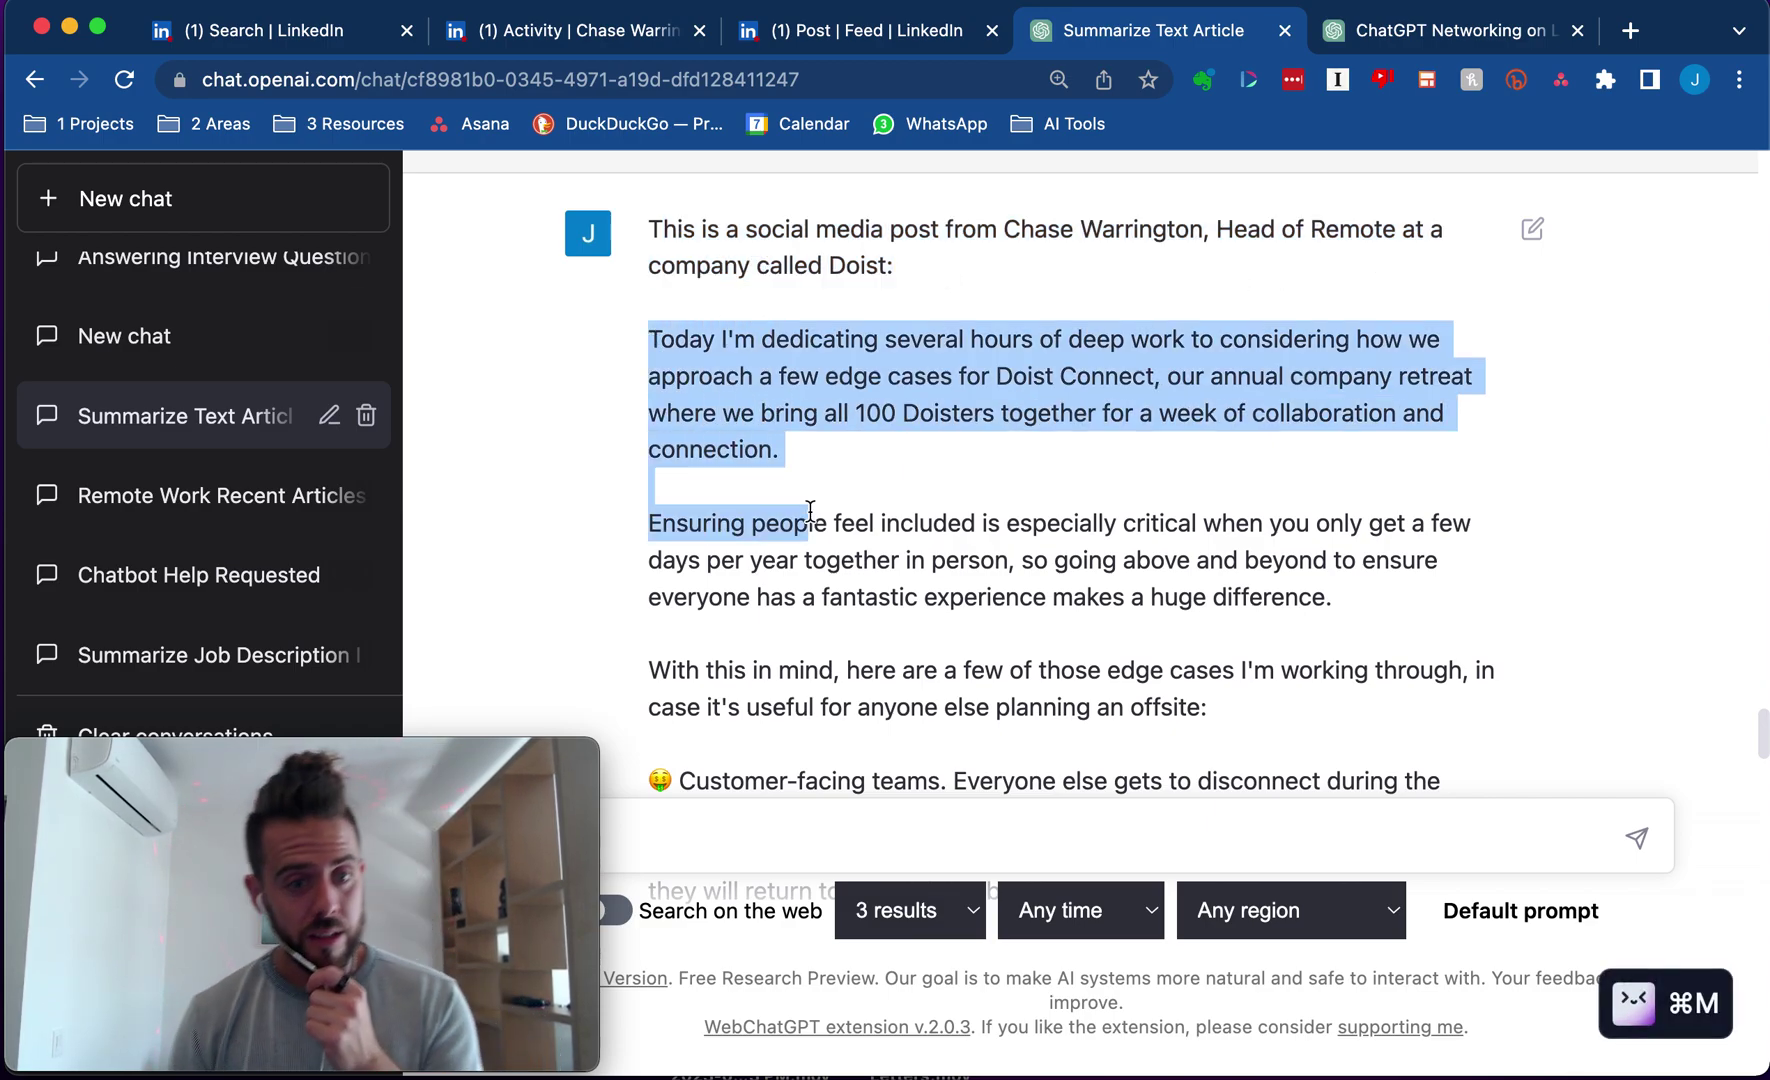
scroll(815, 515, "down", 5)
scroll(818, 513, "down", 15)
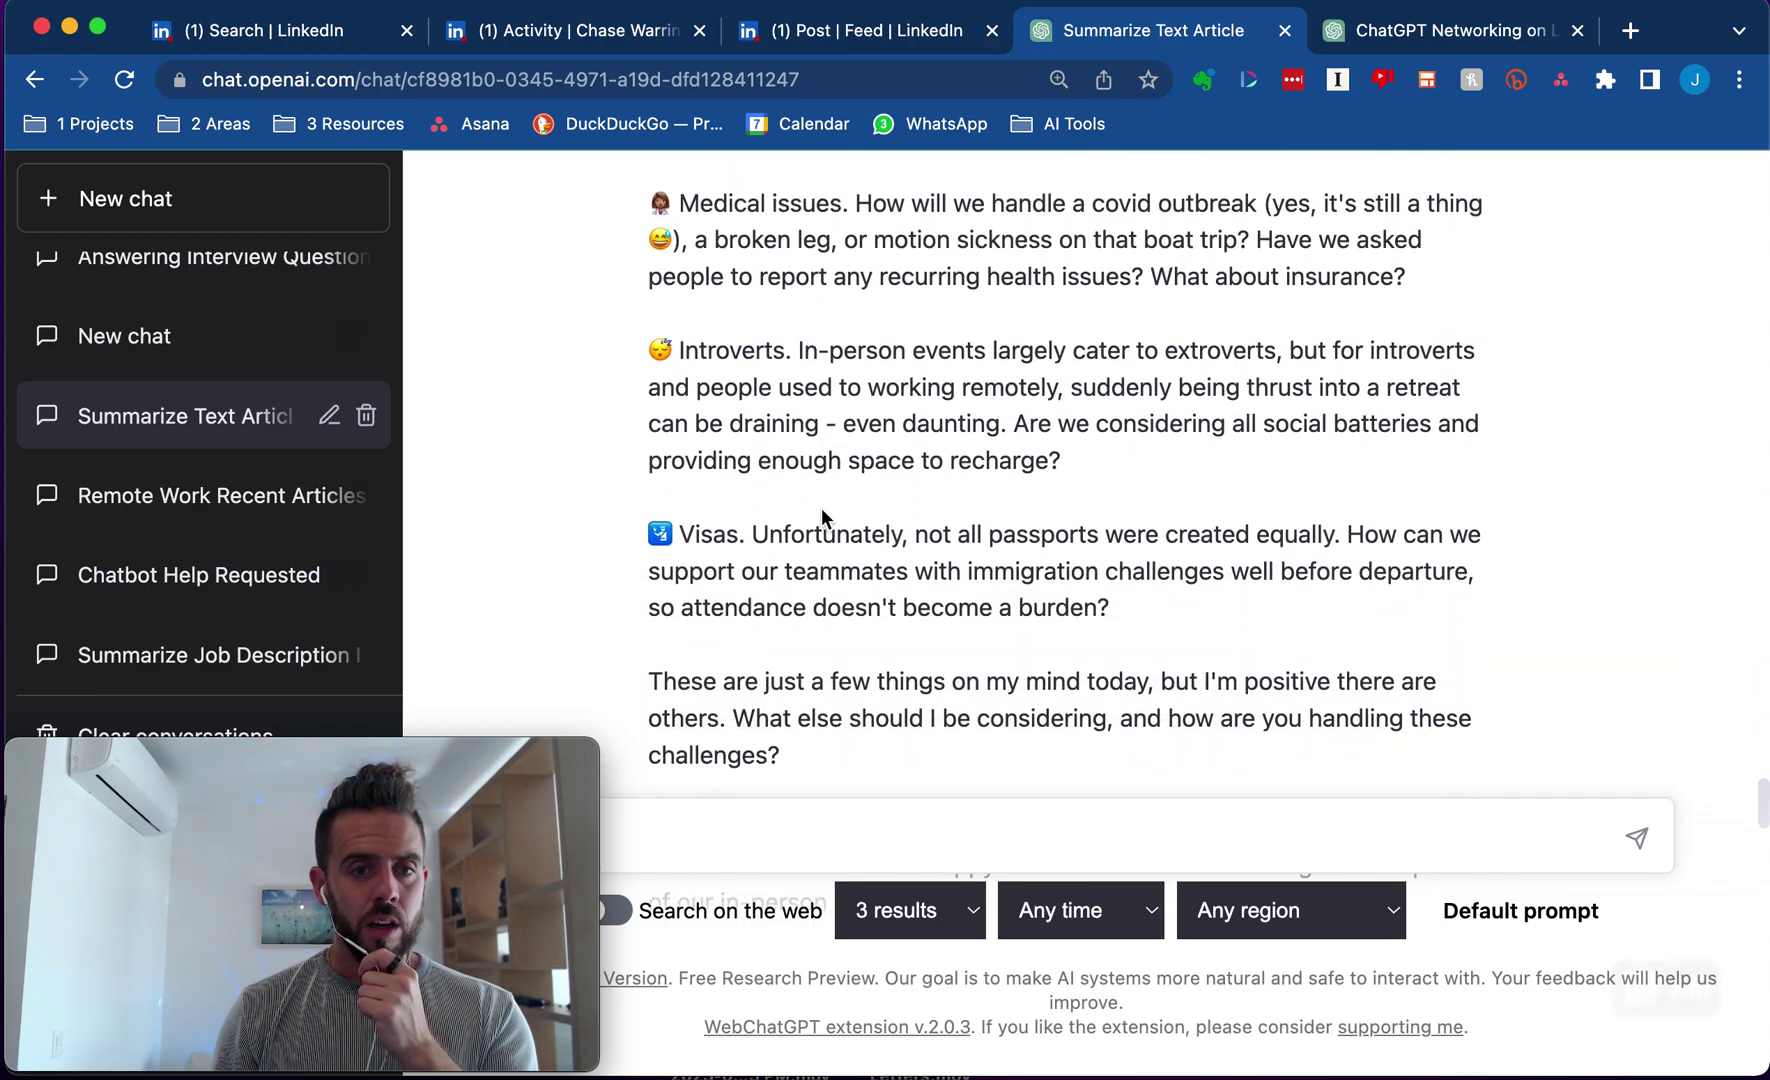
scroll(814, 496, "down", 6)
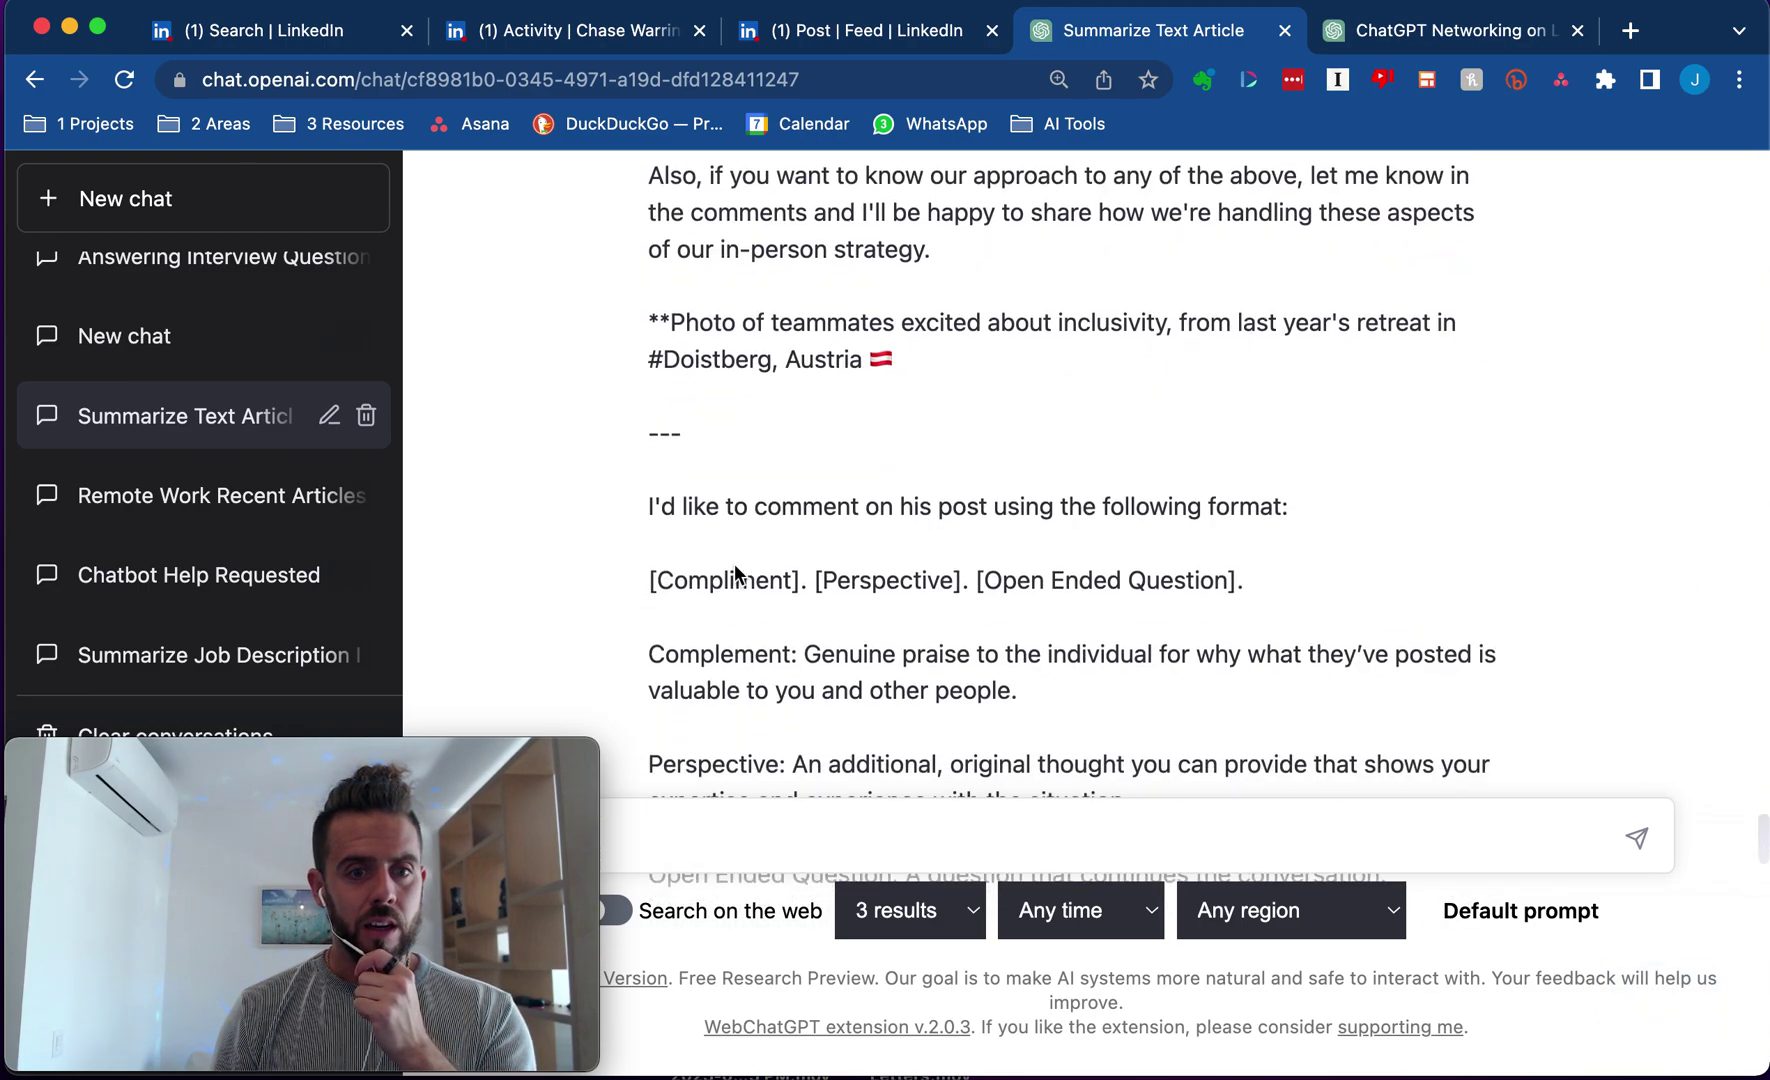
left_click_drag(646, 520, 1287, 521)
key("super+c")
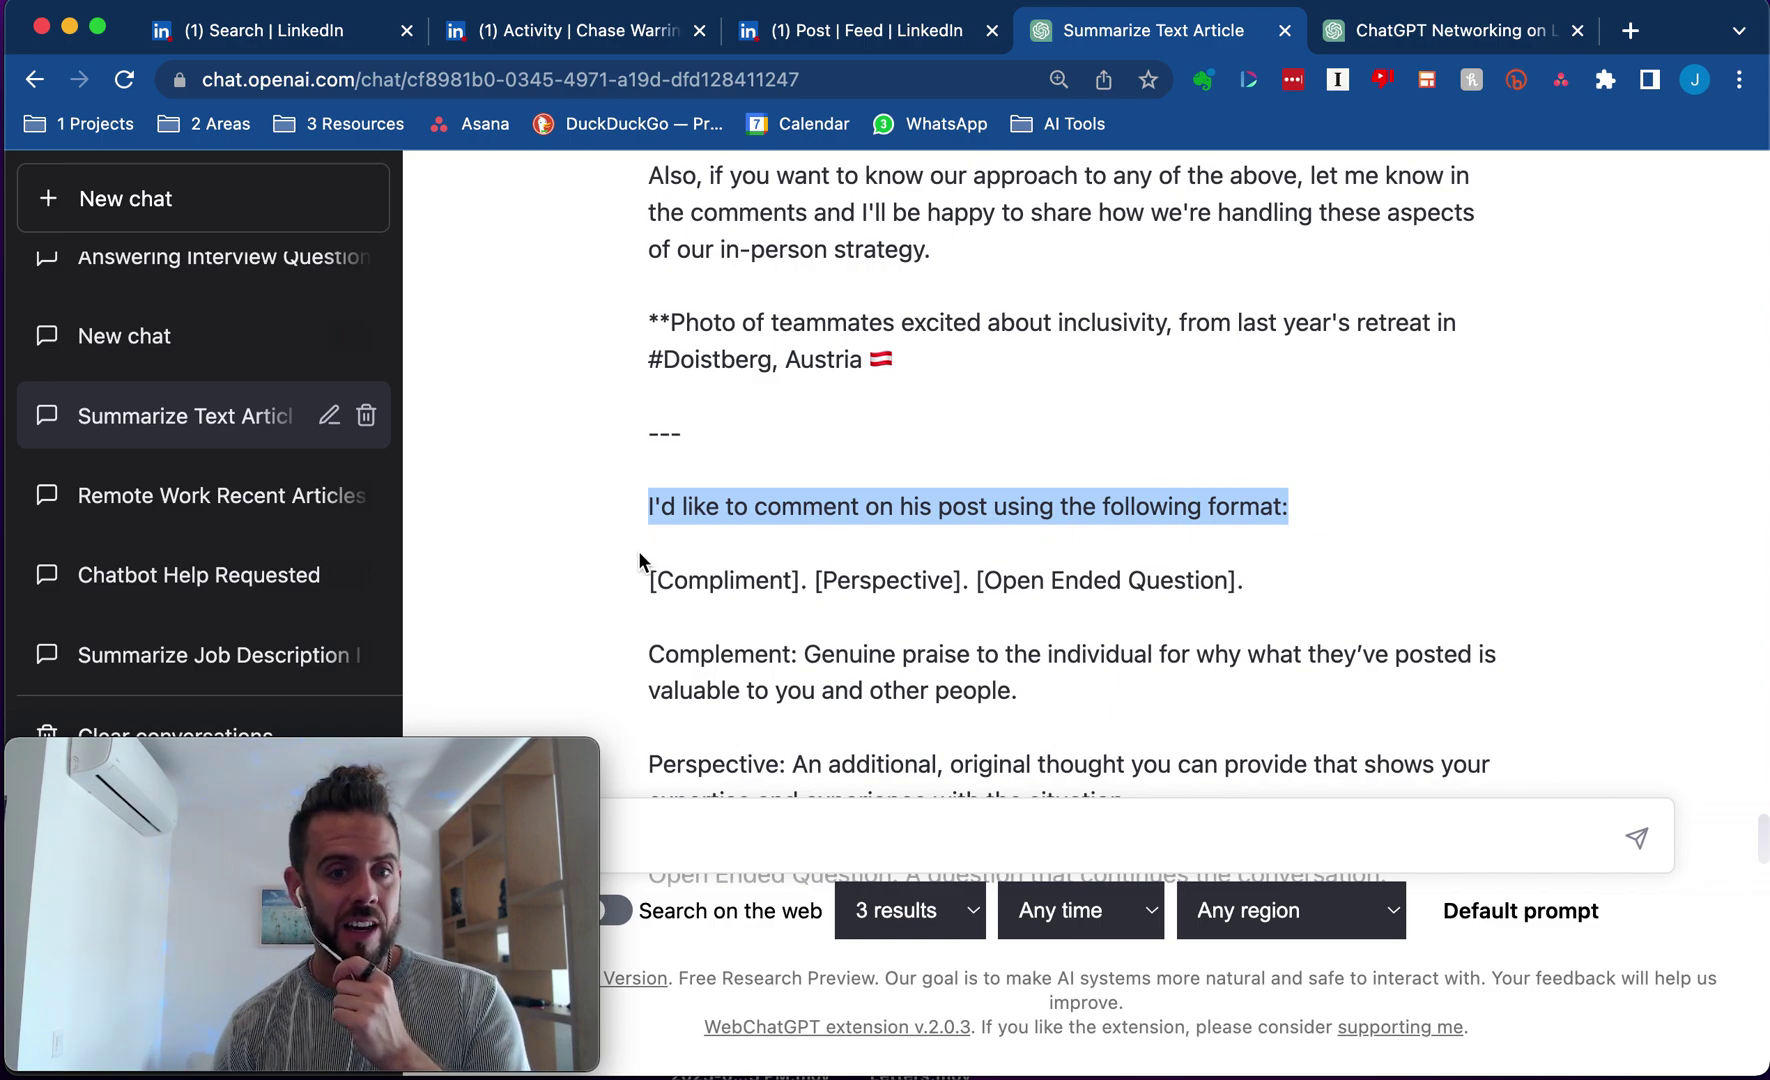
left_click_drag(648, 581, 1245, 585)
key("super+m")
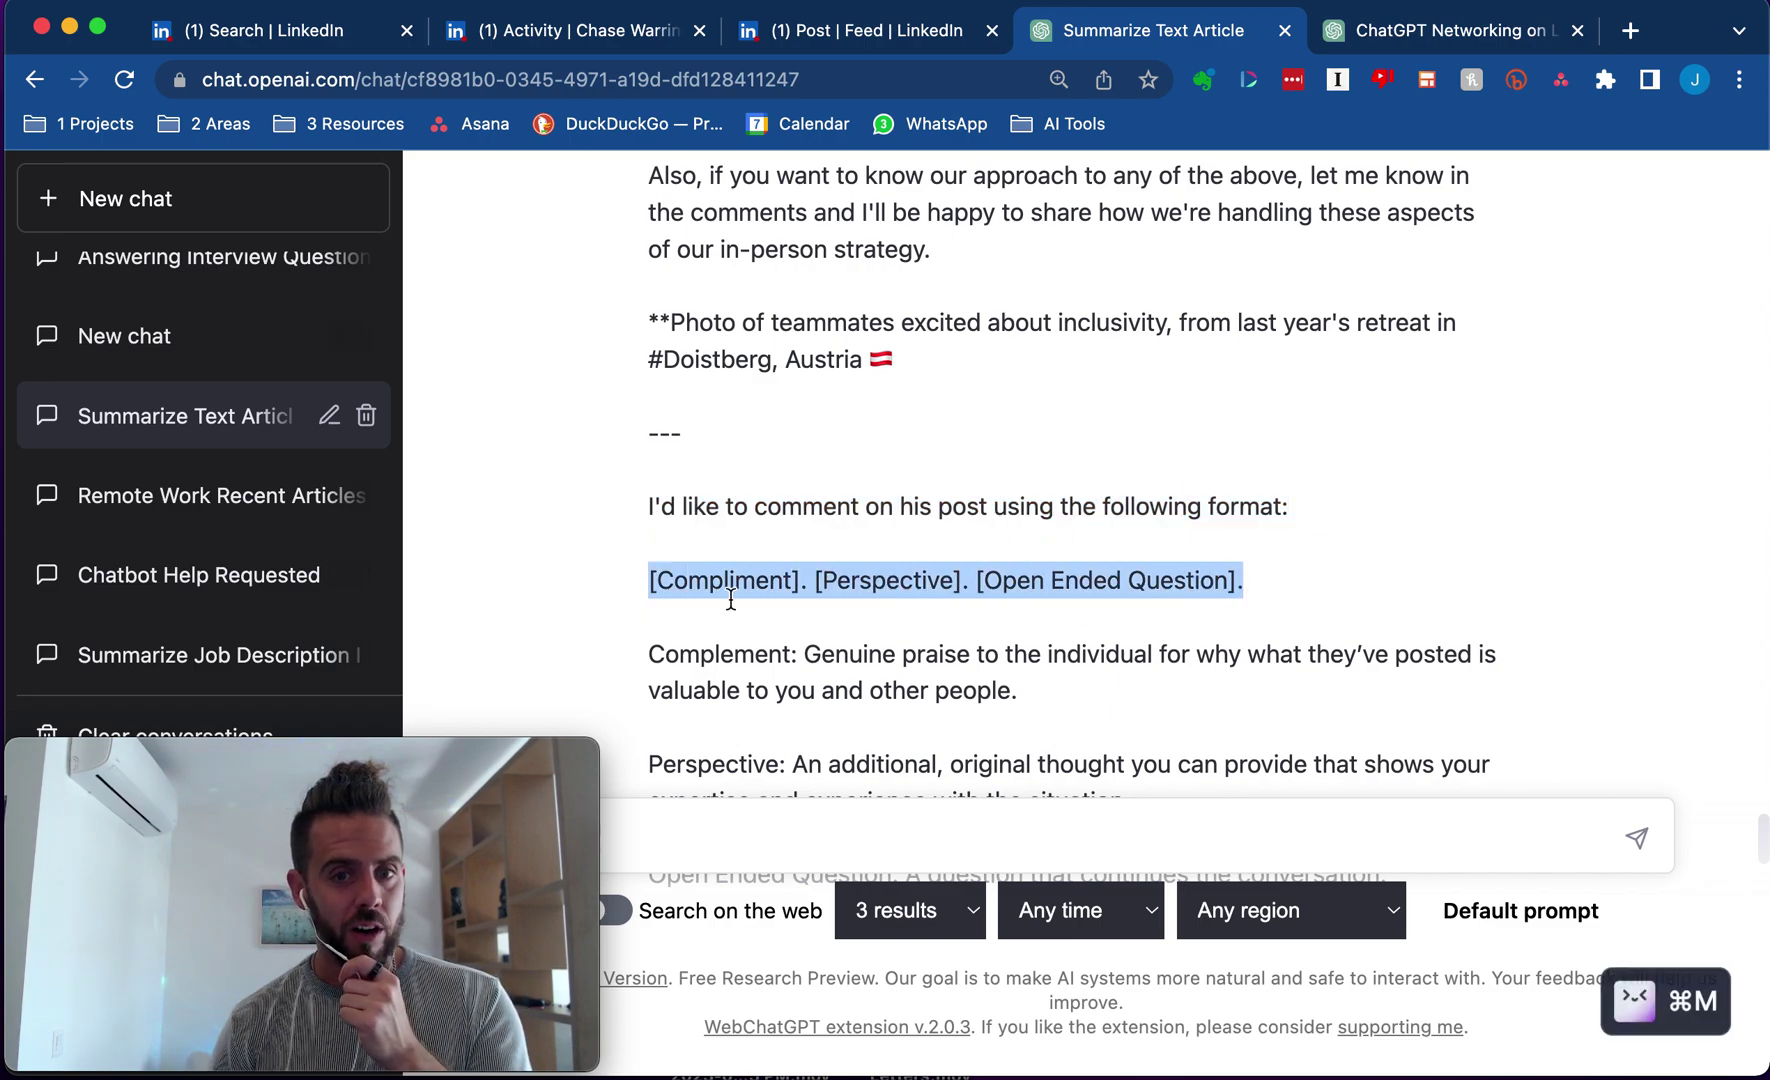
scroll(690, 600, "down", 1)
left_click_drag(649, 601, 1086, 645)
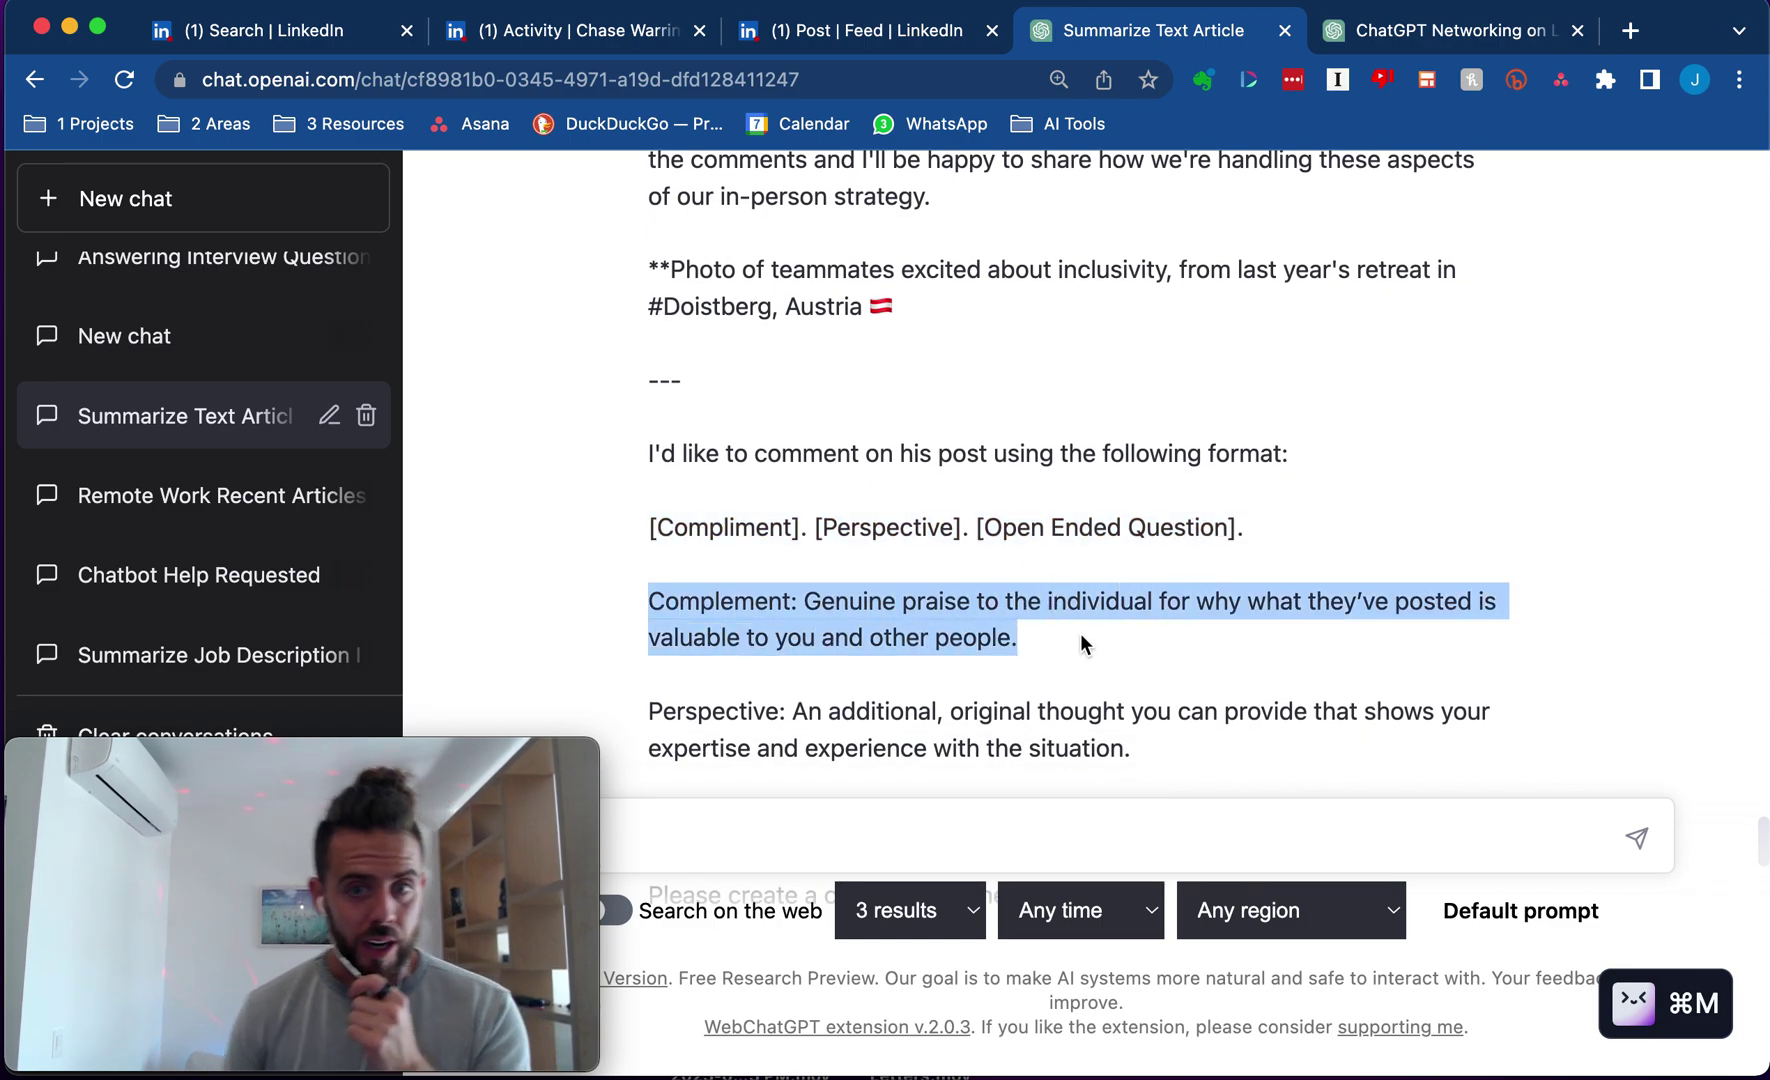
scroll(1072, 631, "down", 1)
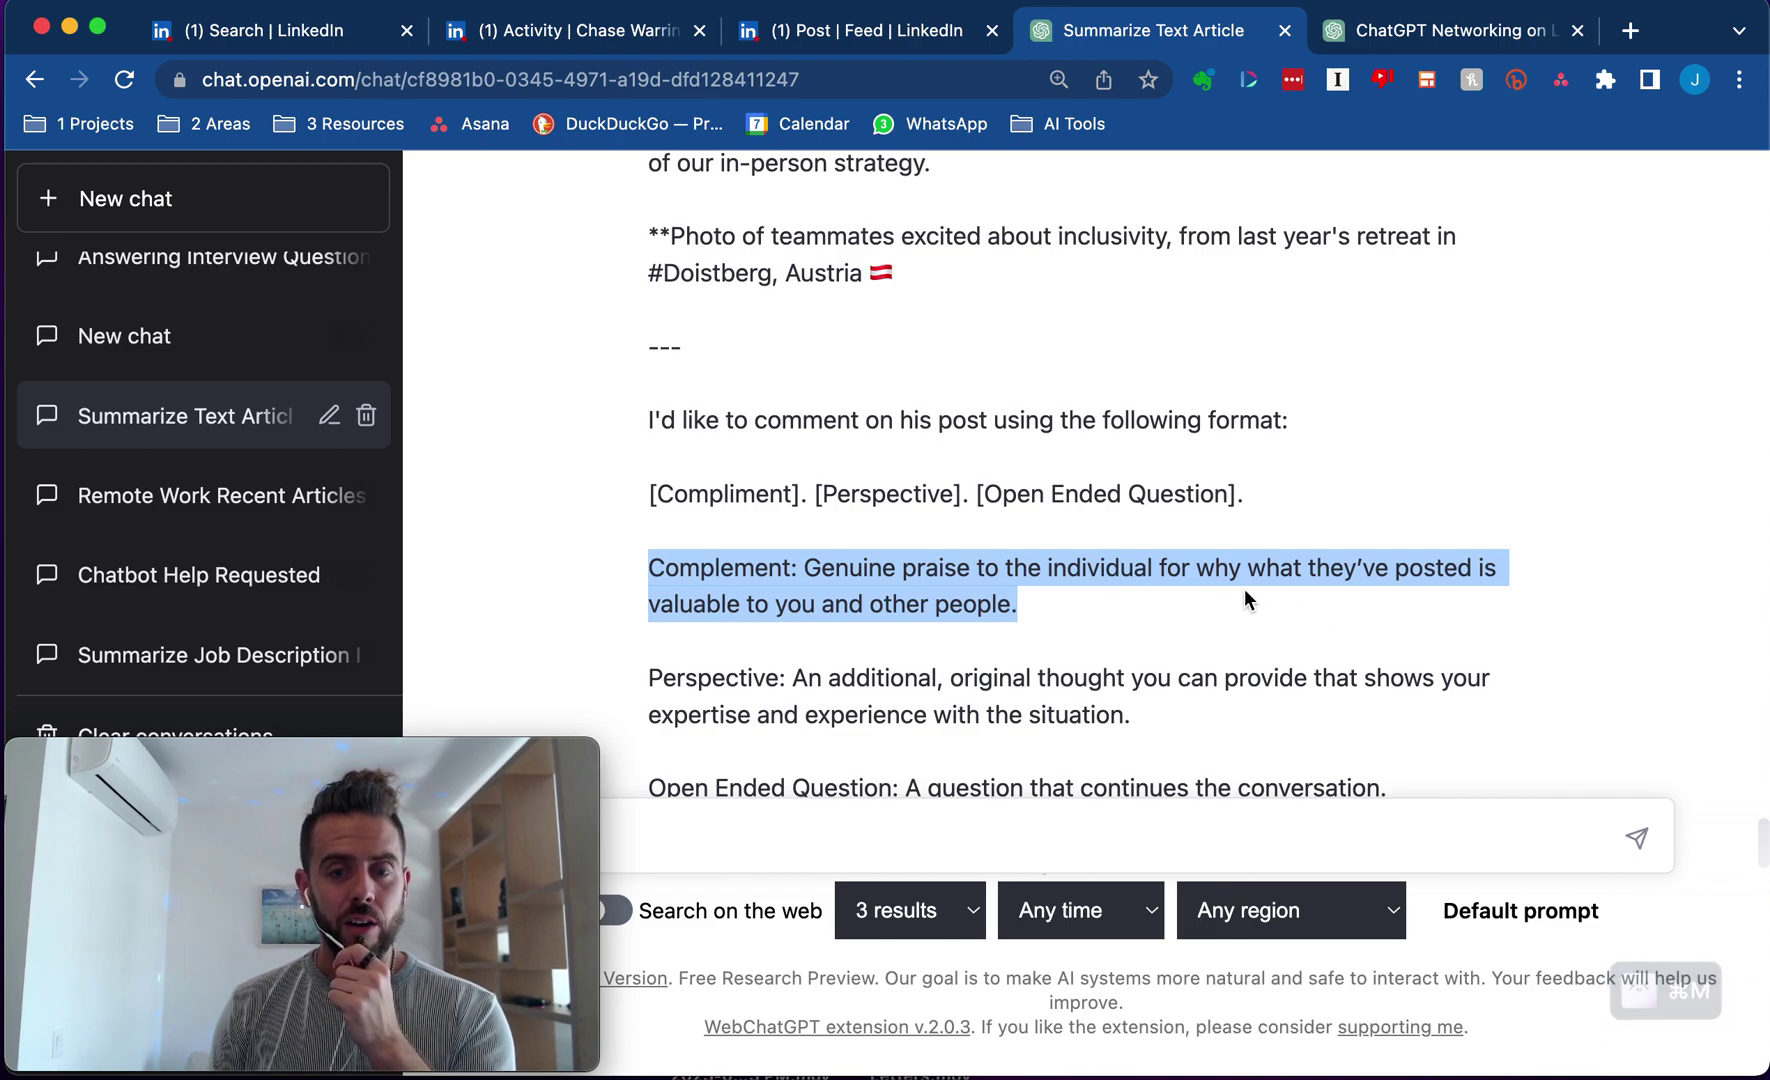
left_click(770, 575)
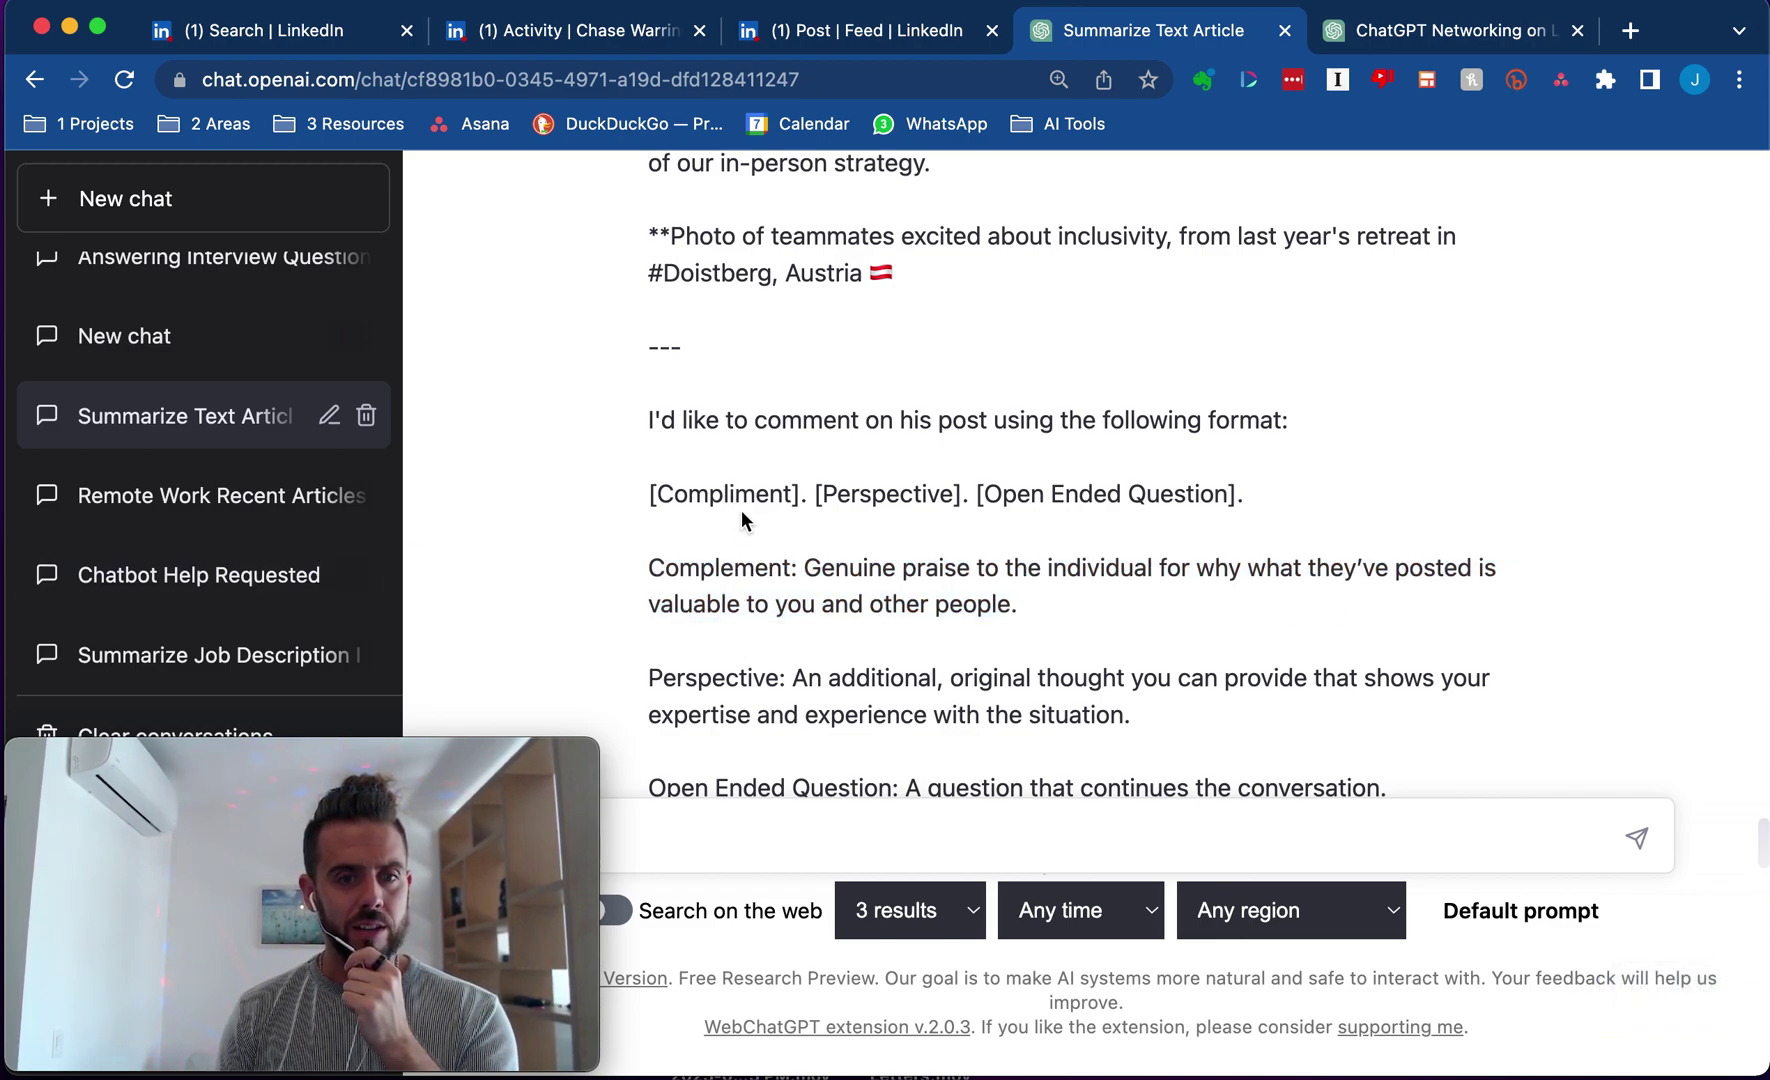
scroll(850, 617, "down", 1)
left_click_drag(648, 628, 1268, 718)
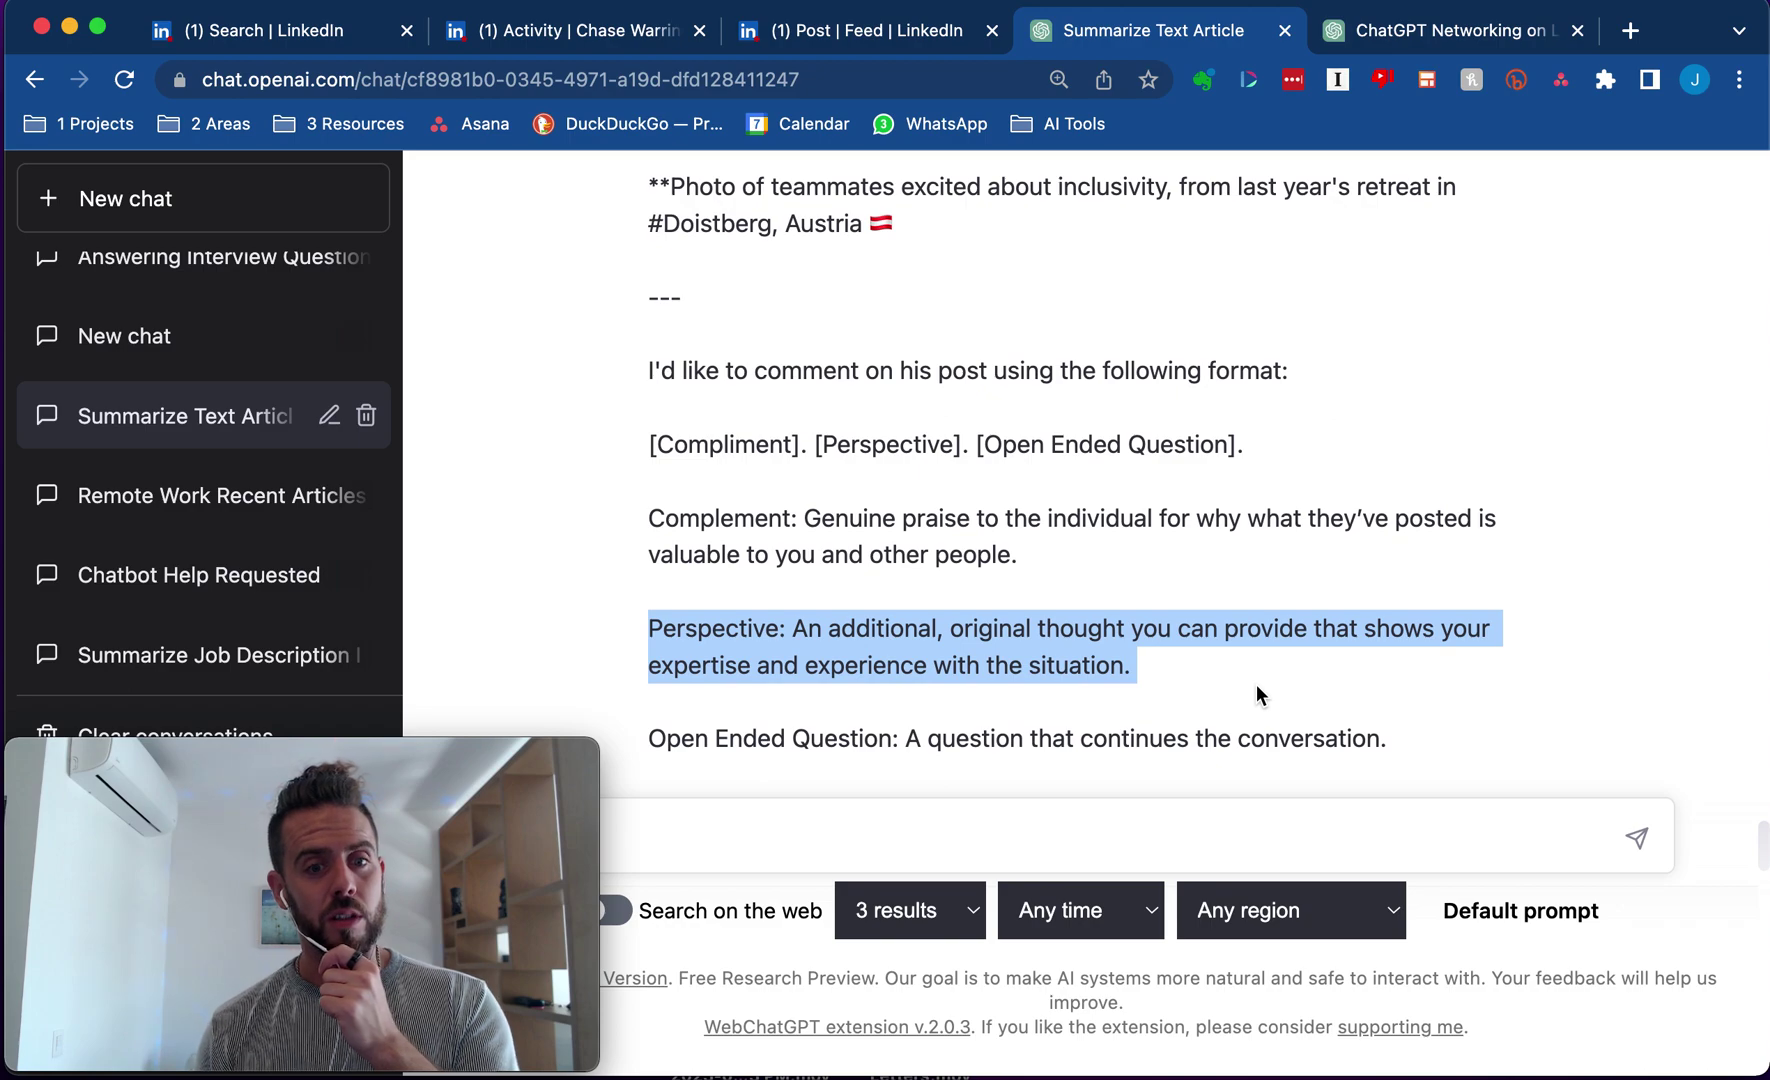
scroll(1256, 684, "down", 2)
triple_click(1068, 597)
key("super+m")
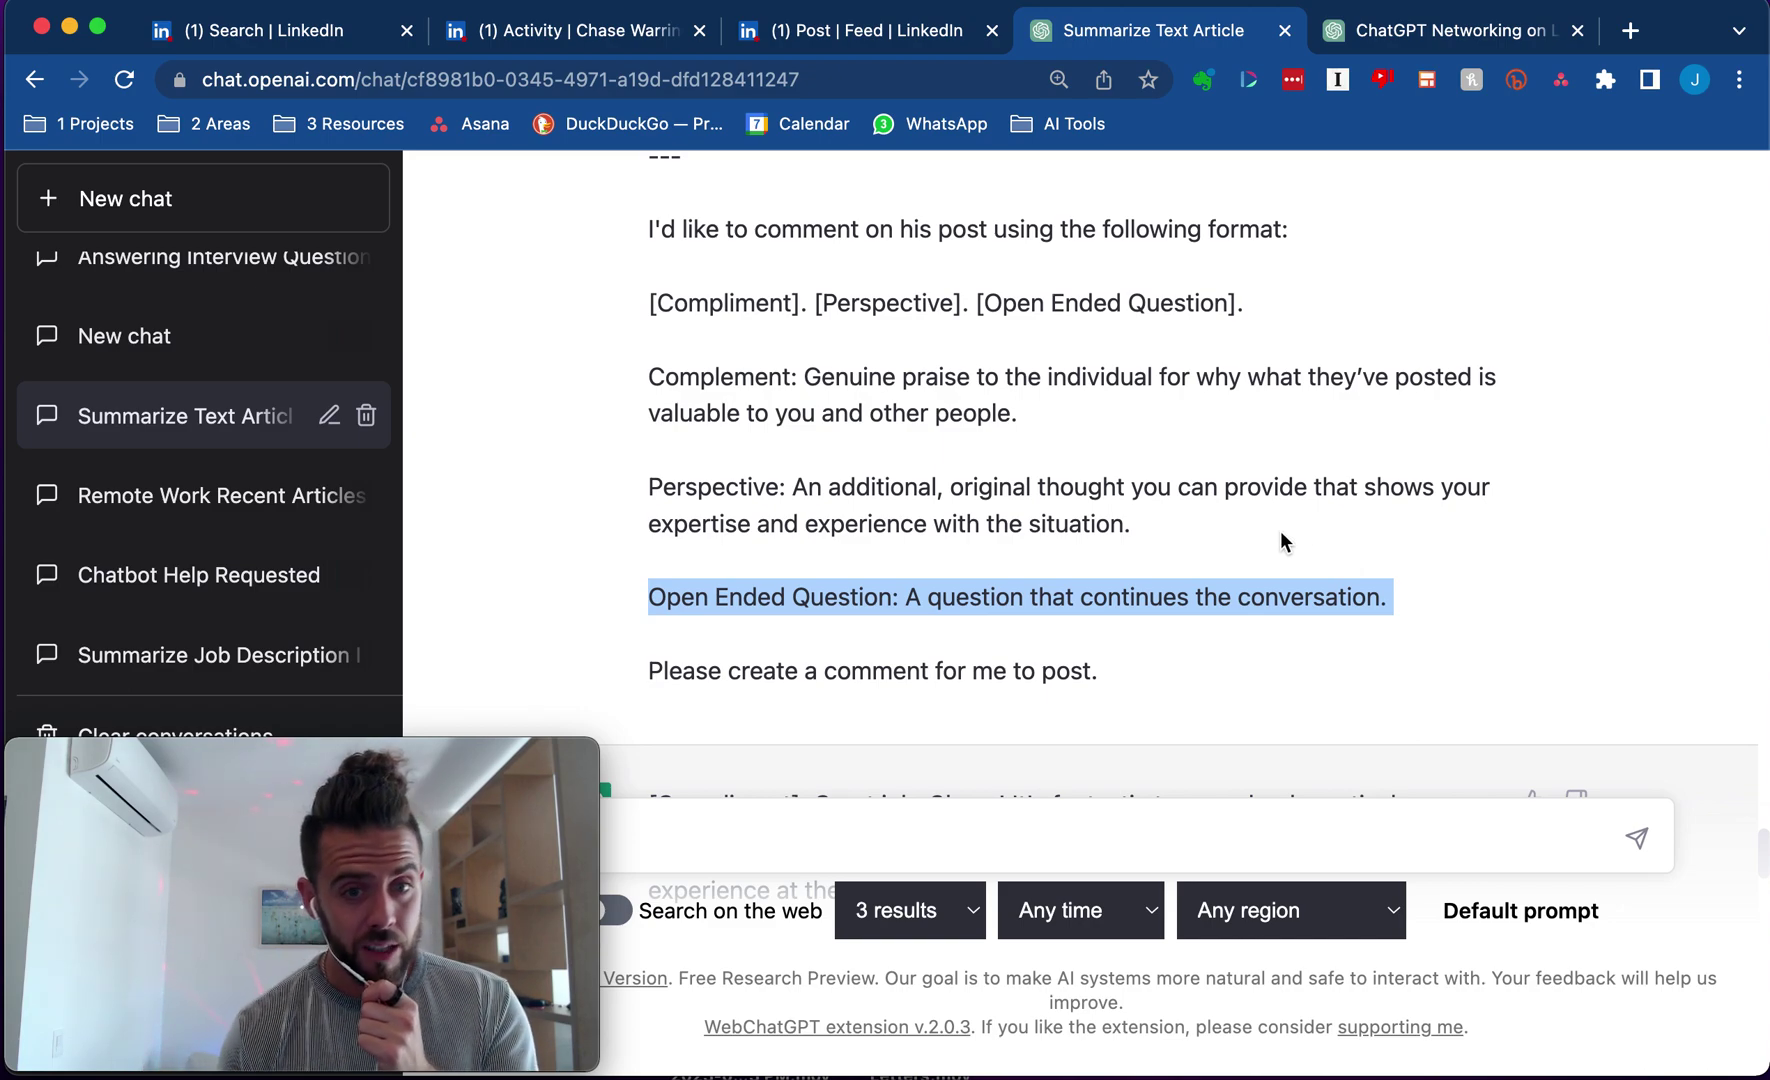
left_click_drag(1132, 524, 650, 152)
key("super+m")
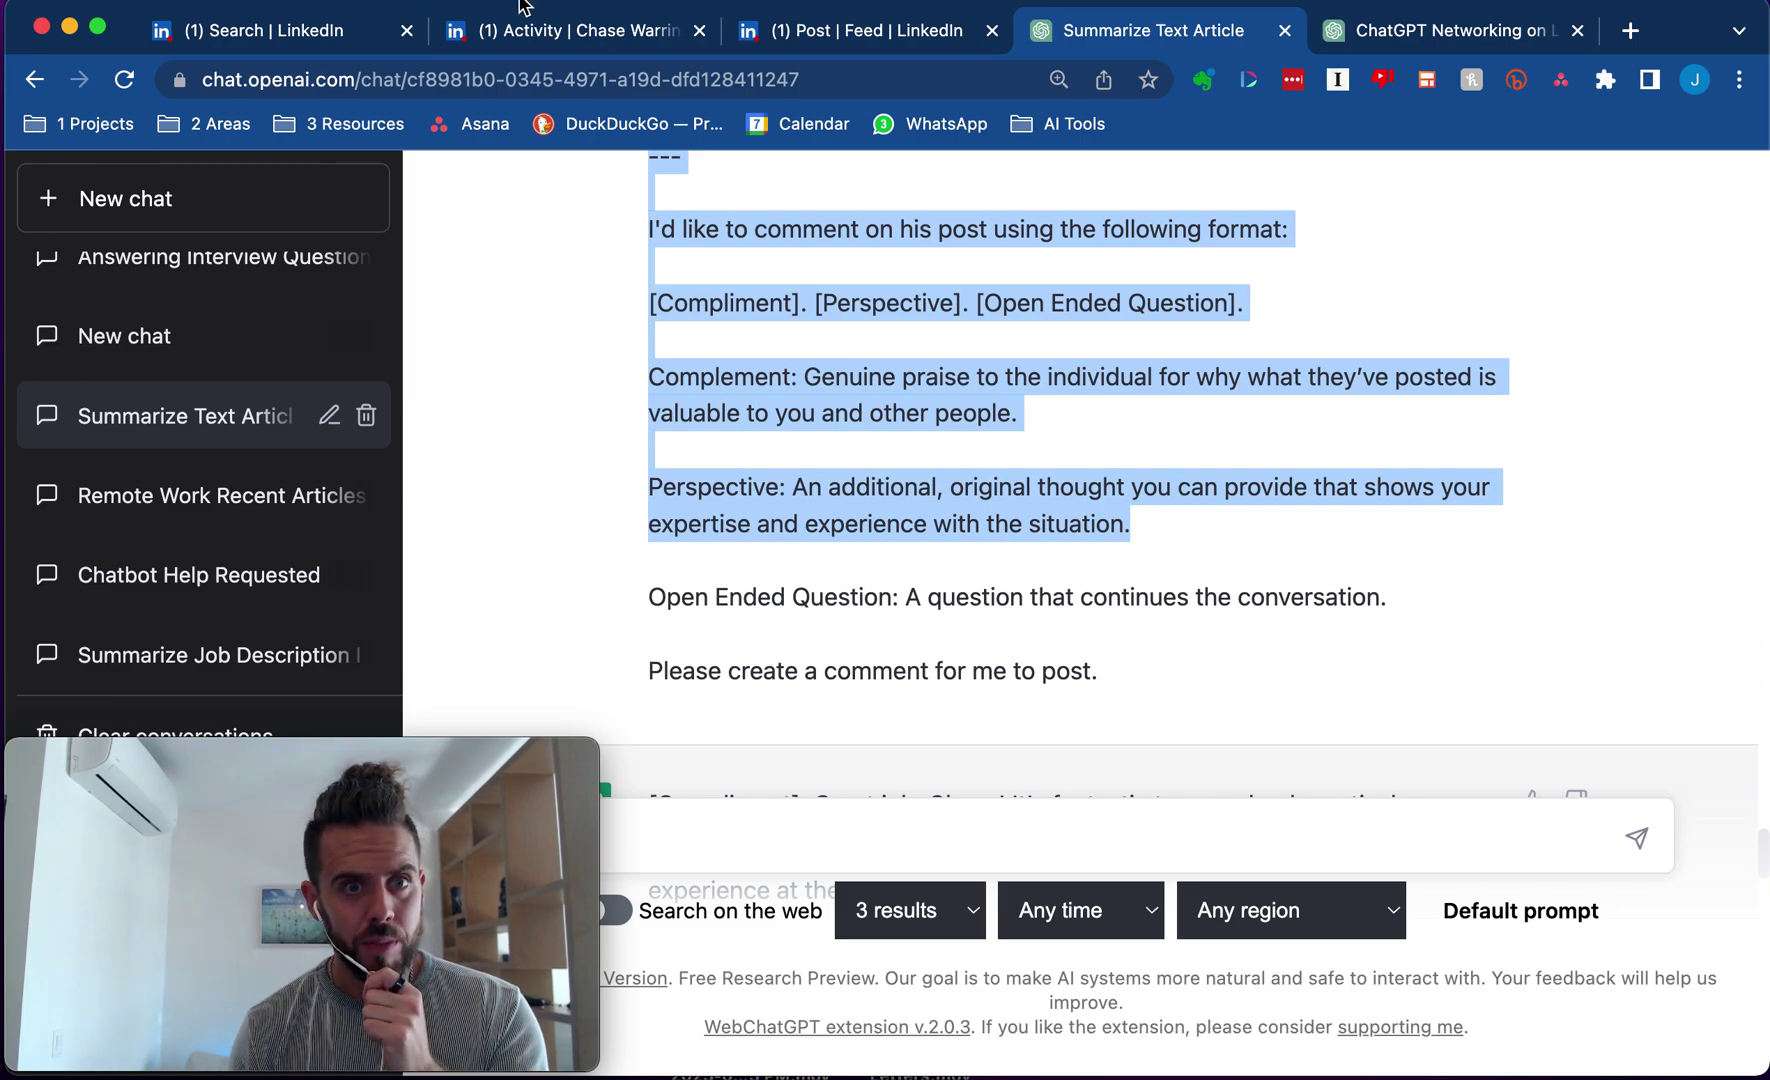
Step: Return to the LinkedIn retreat post and open its 51 comments
left_click(545, 28)
scroll(845, 486, "down", 12)
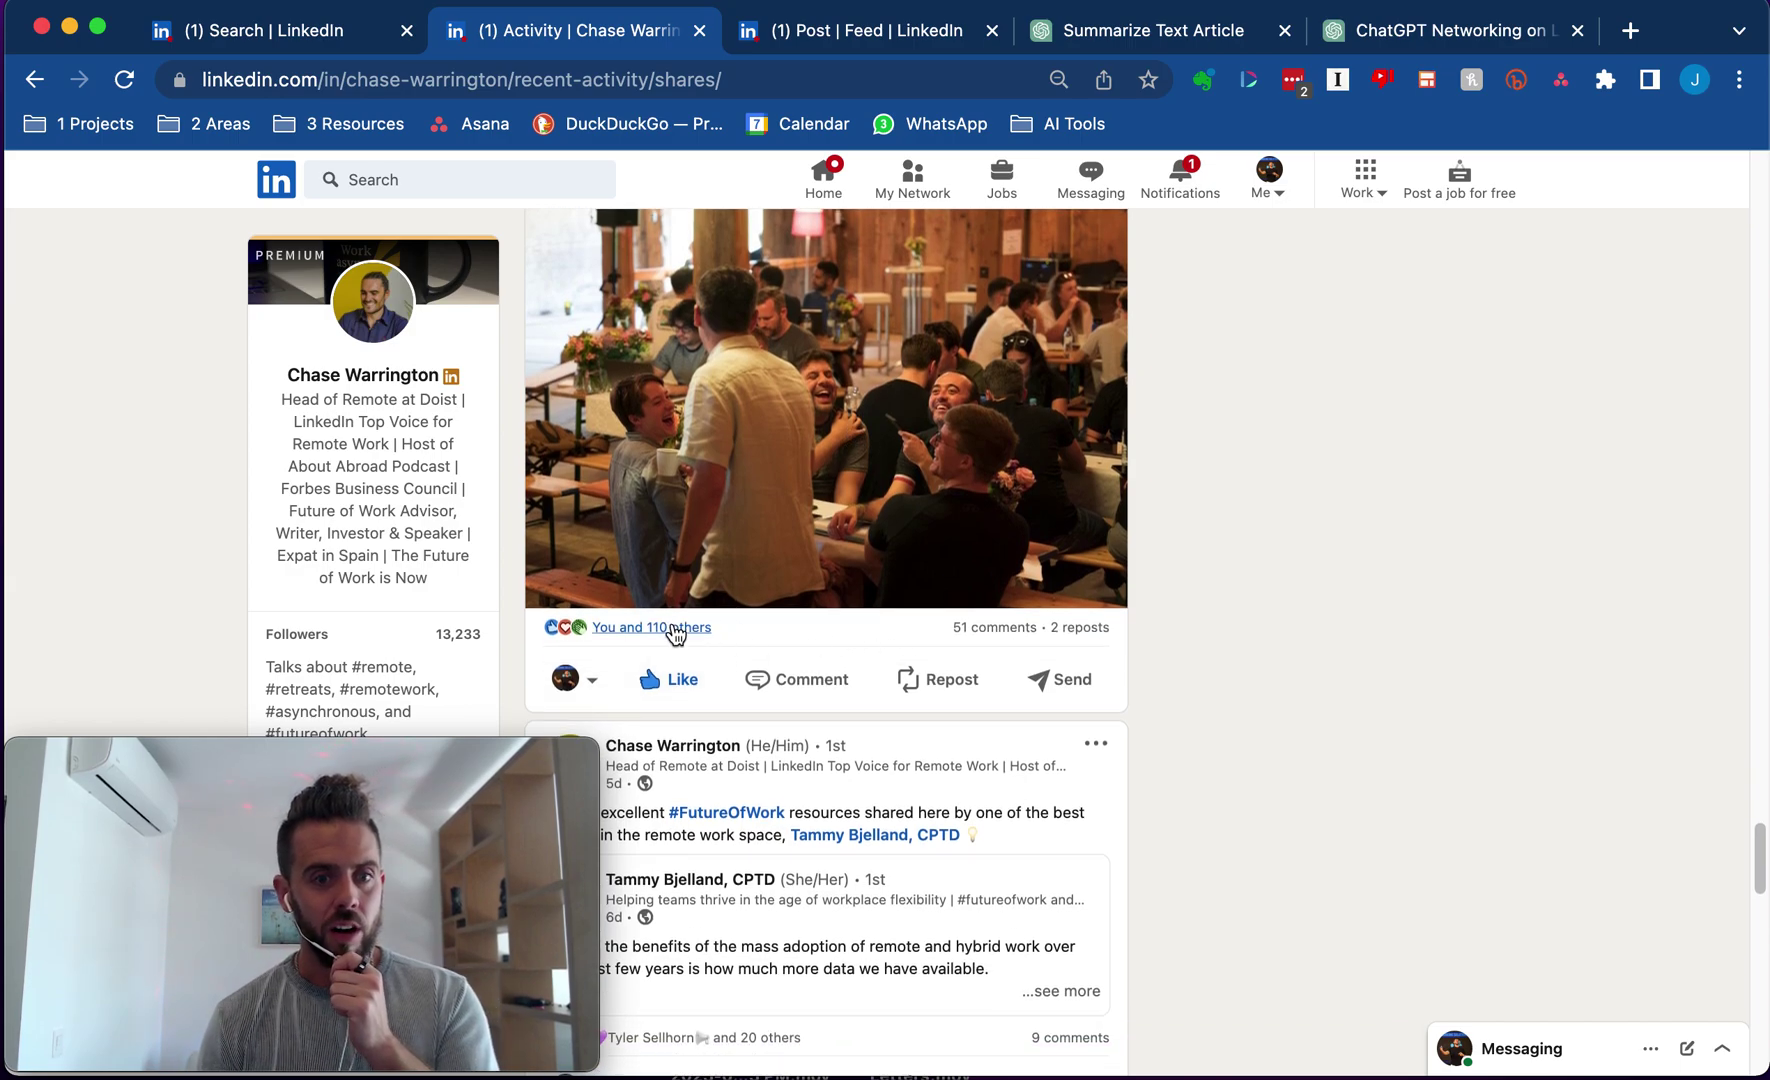
scroll(1220, 612, "up", 3)
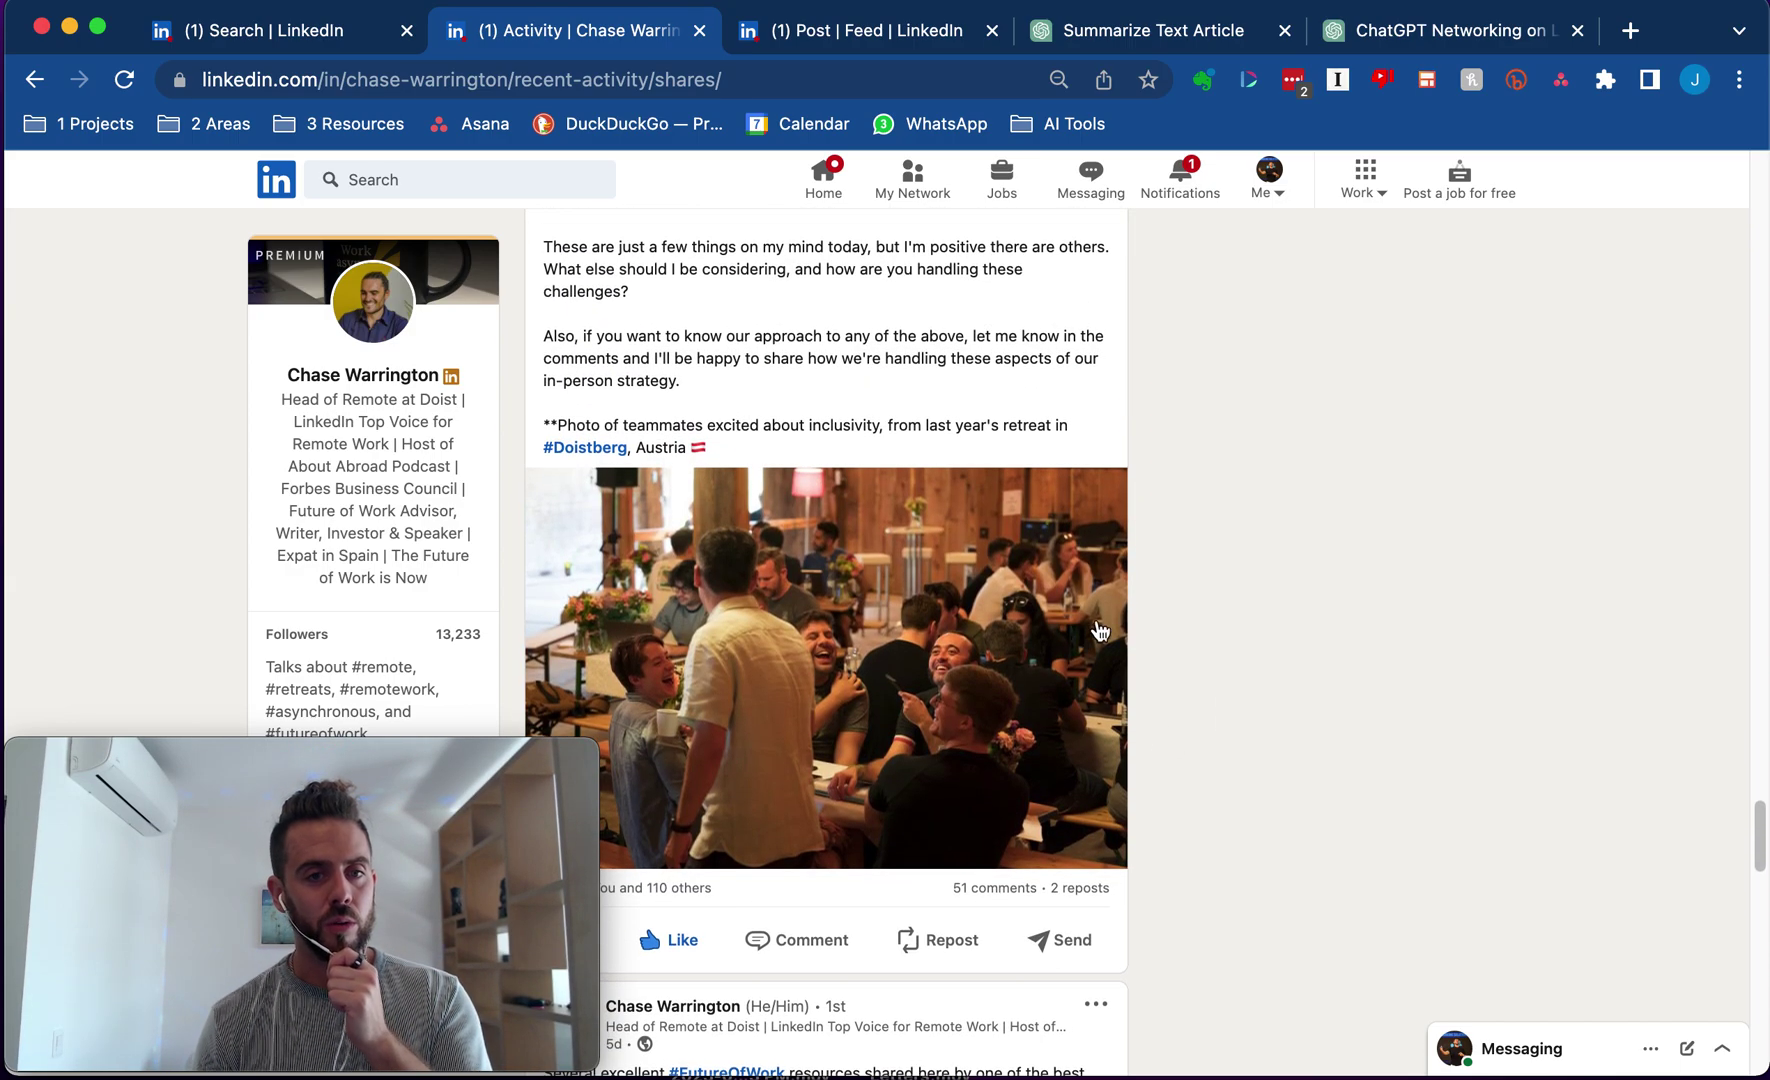
left_click(966, 889)
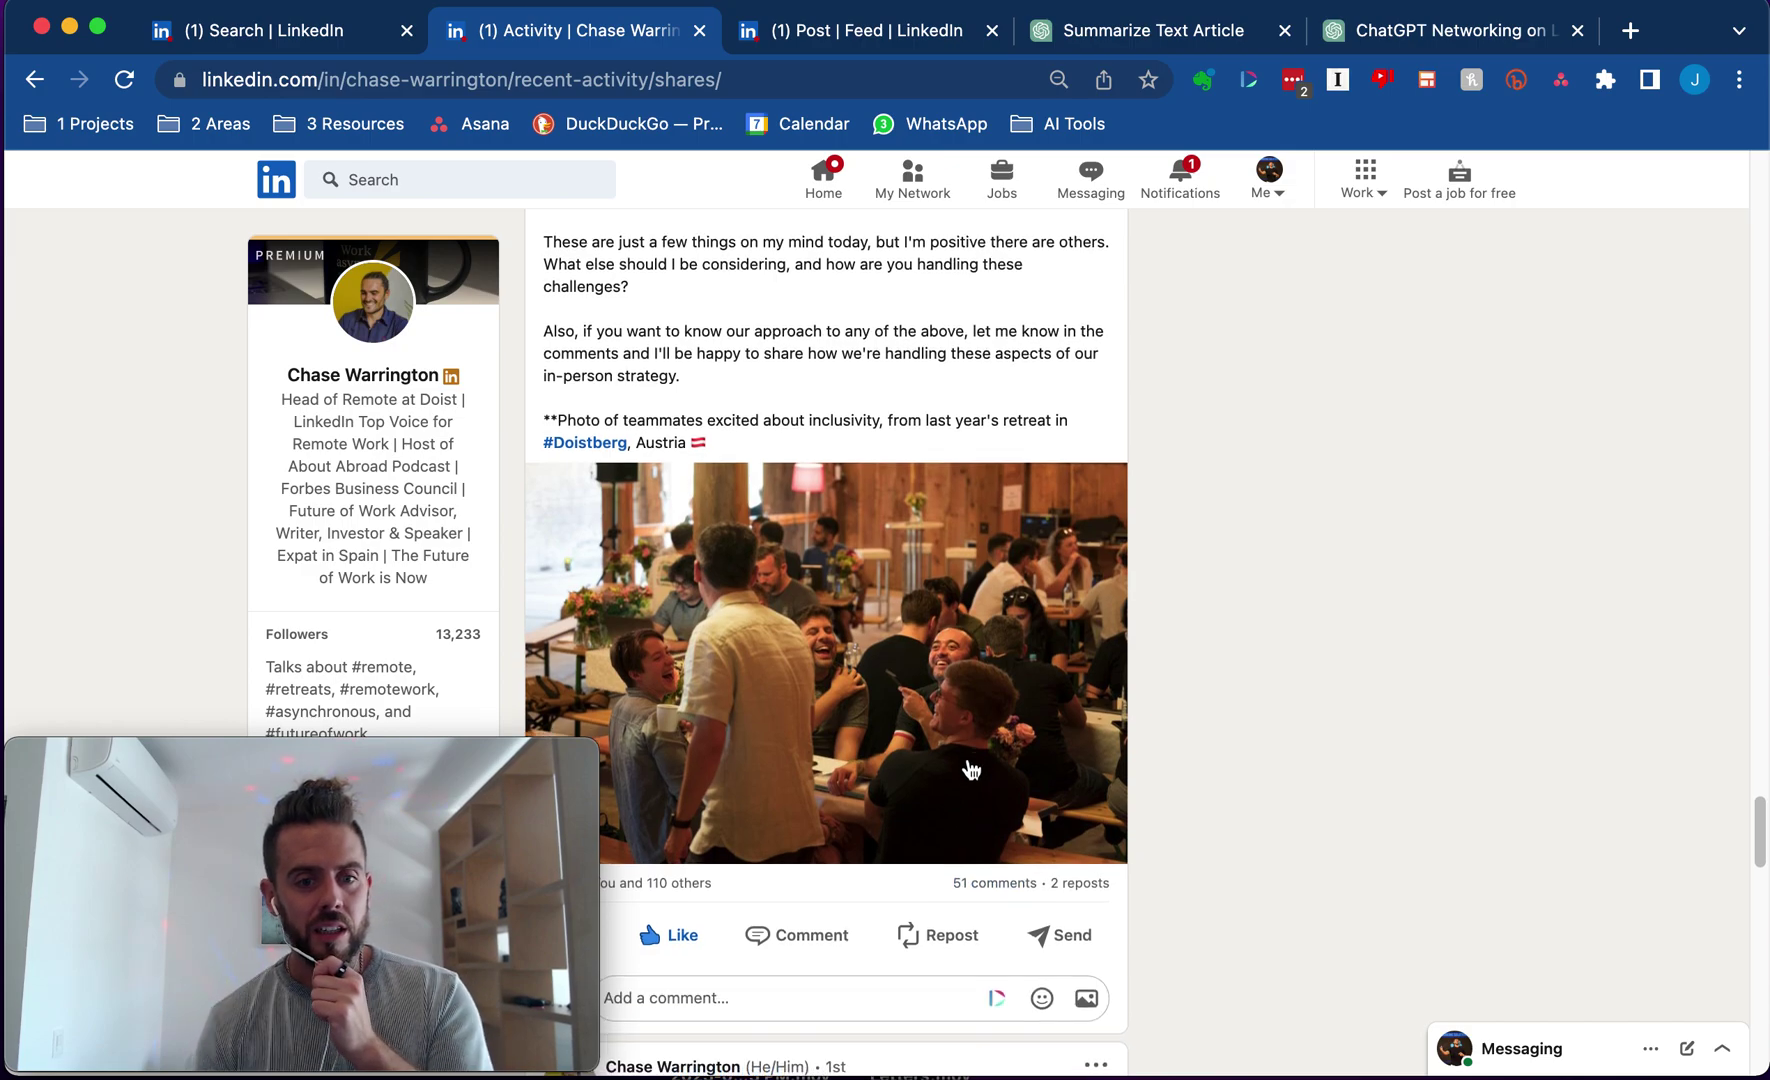
Step: Expand the top comment with '...see more' and read through the thread
scroll(993, 650, "down", 5)
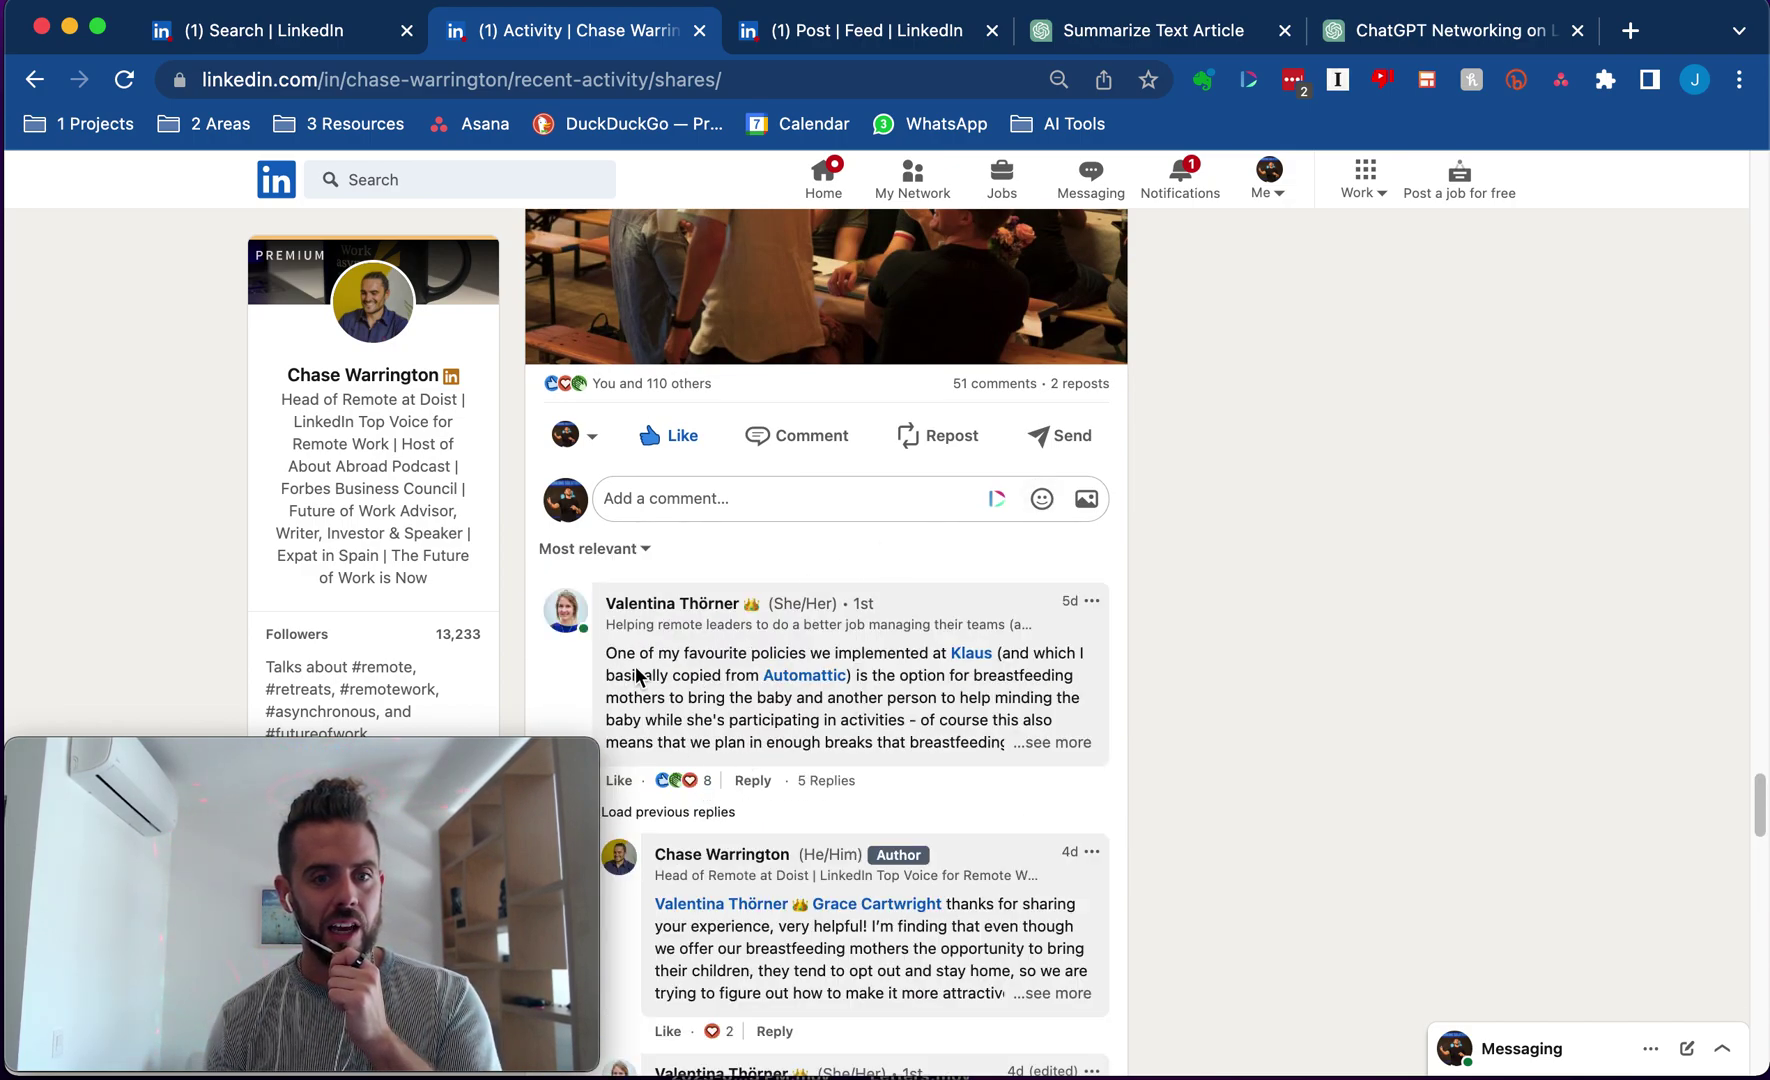
left_click(1040, 742)
scroll(657, 684, "down", 1)
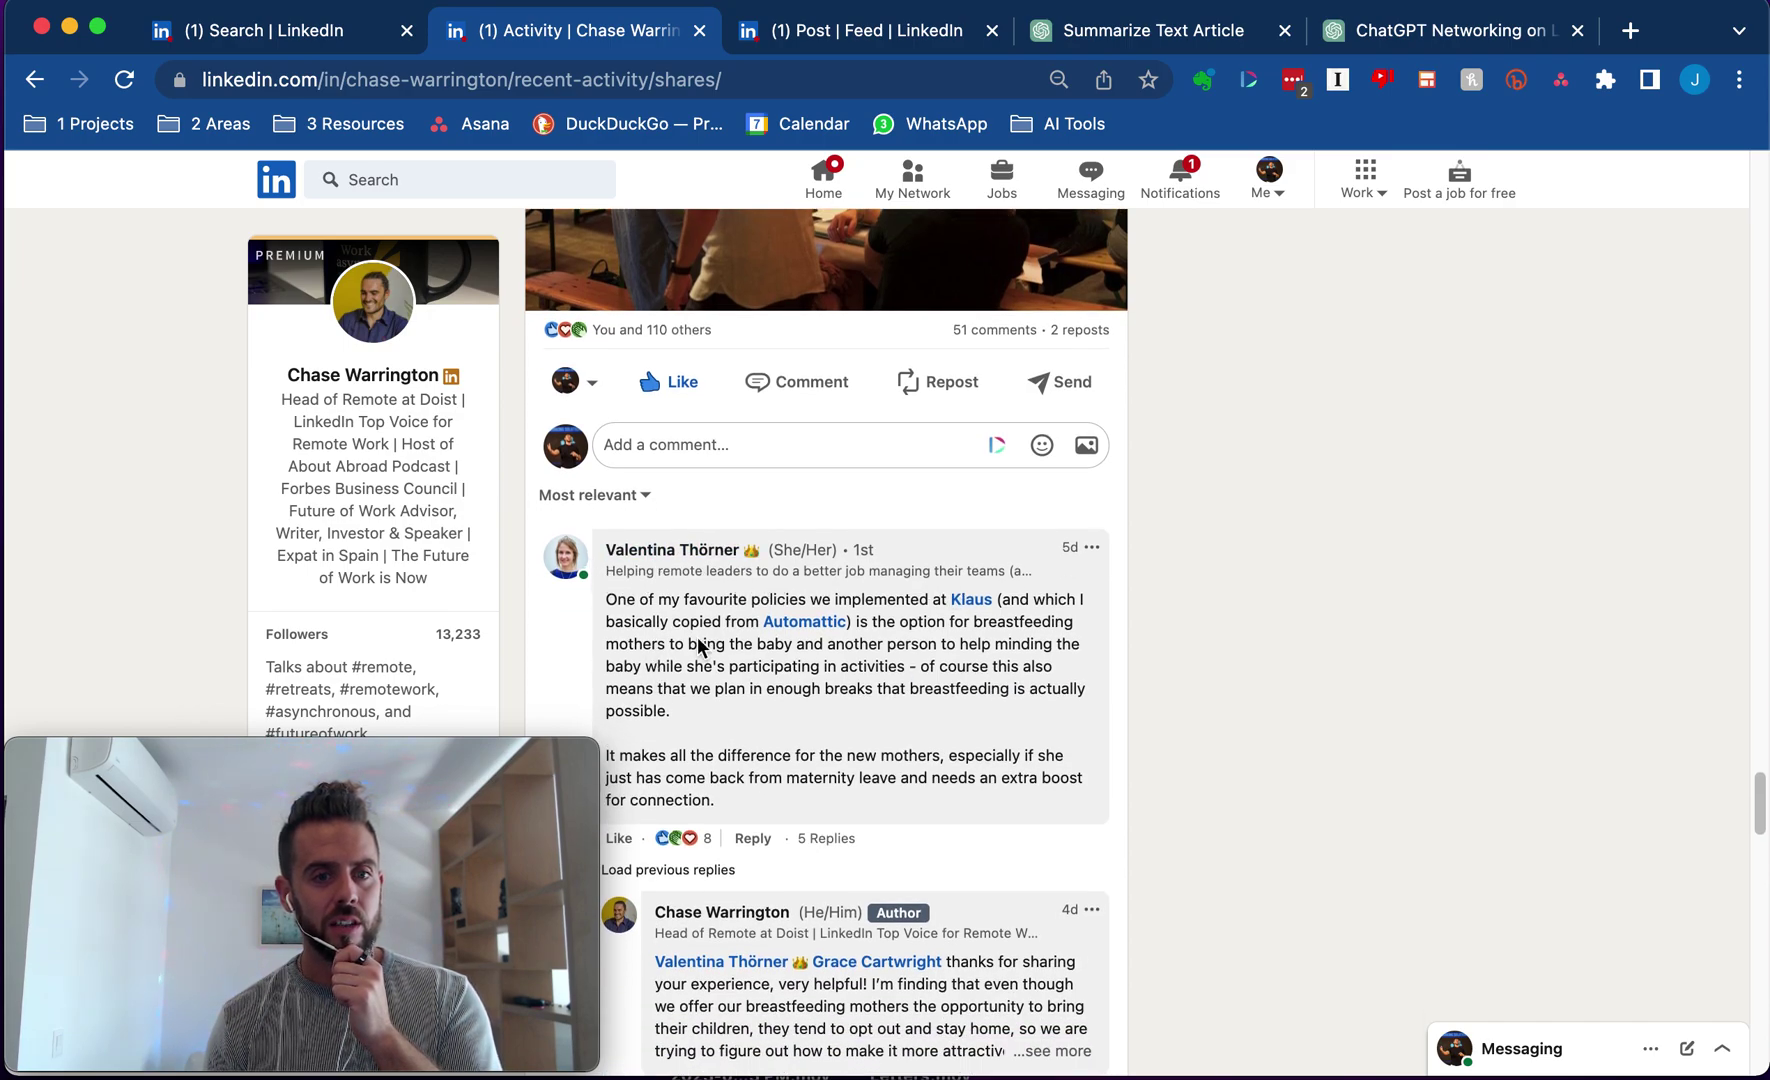
scroll(695, 640, "down", 1)
scroll(685, 540, "down", 1)
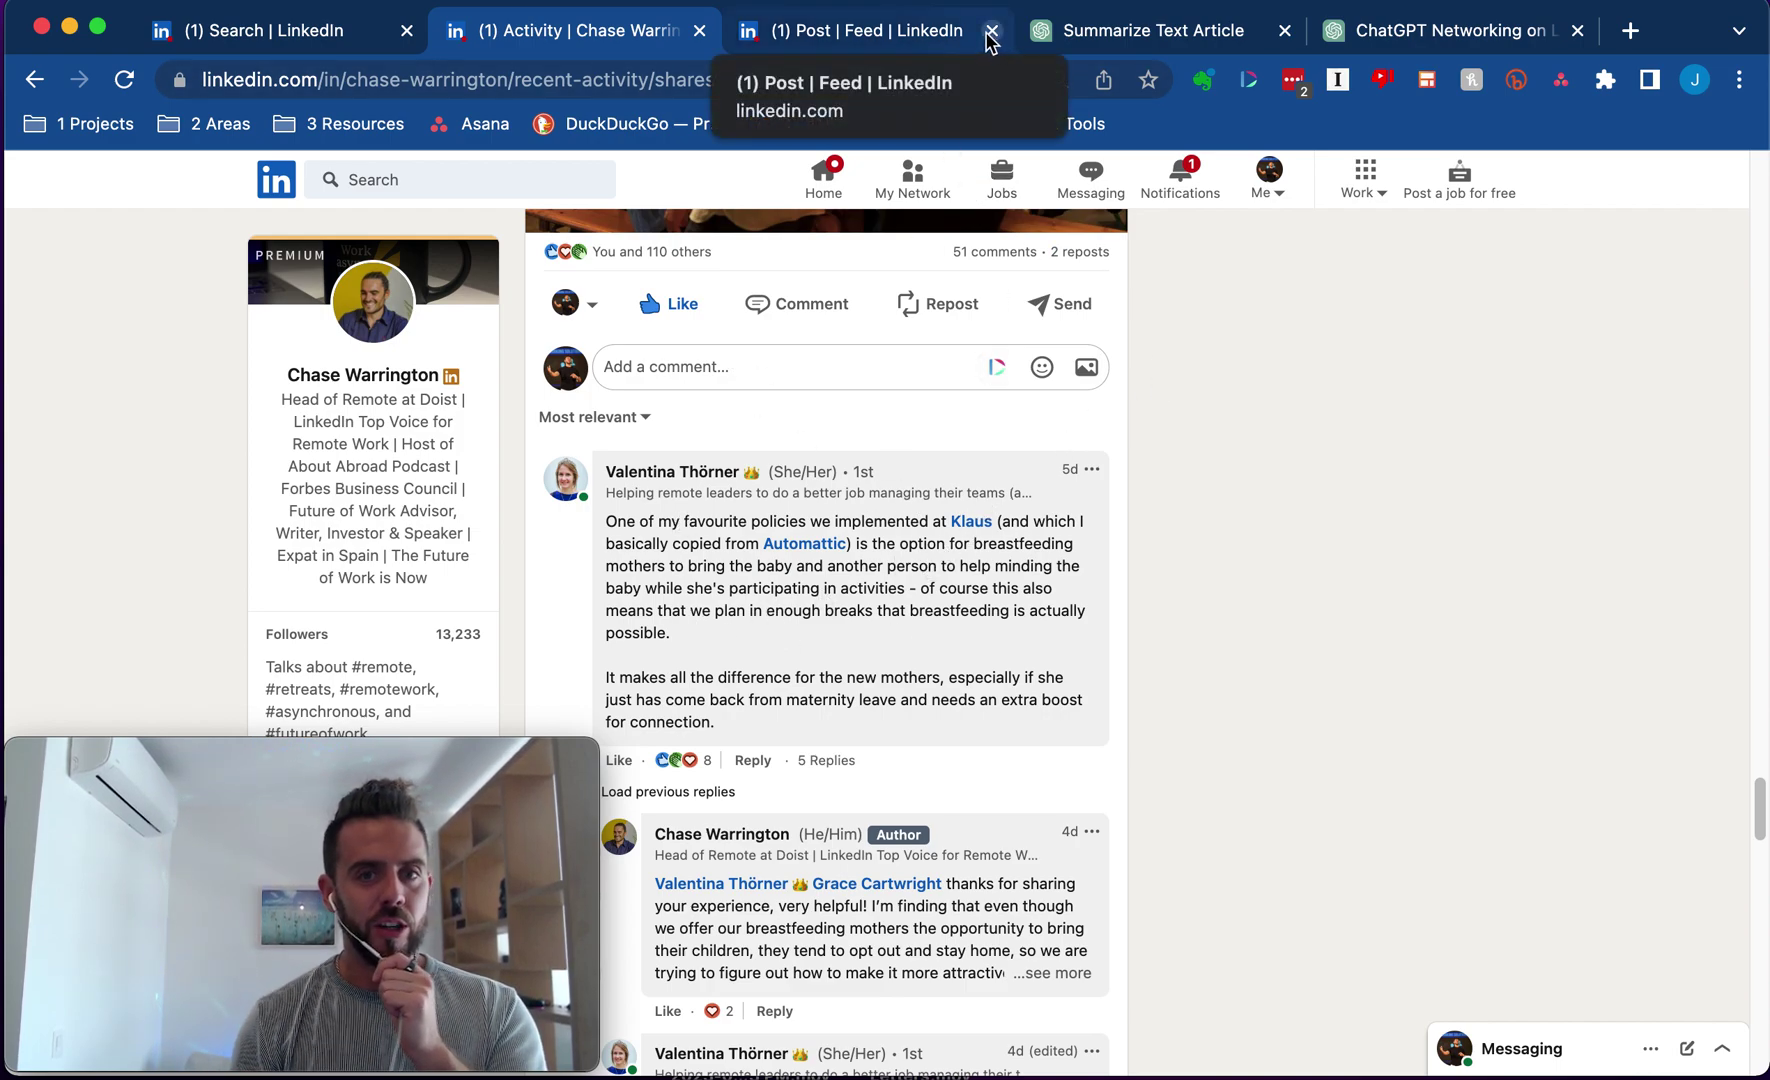
Step: Back in ChatGPT, review the comment-format prompt and the reply's Compliment paragraph
left_click(1097, 38)
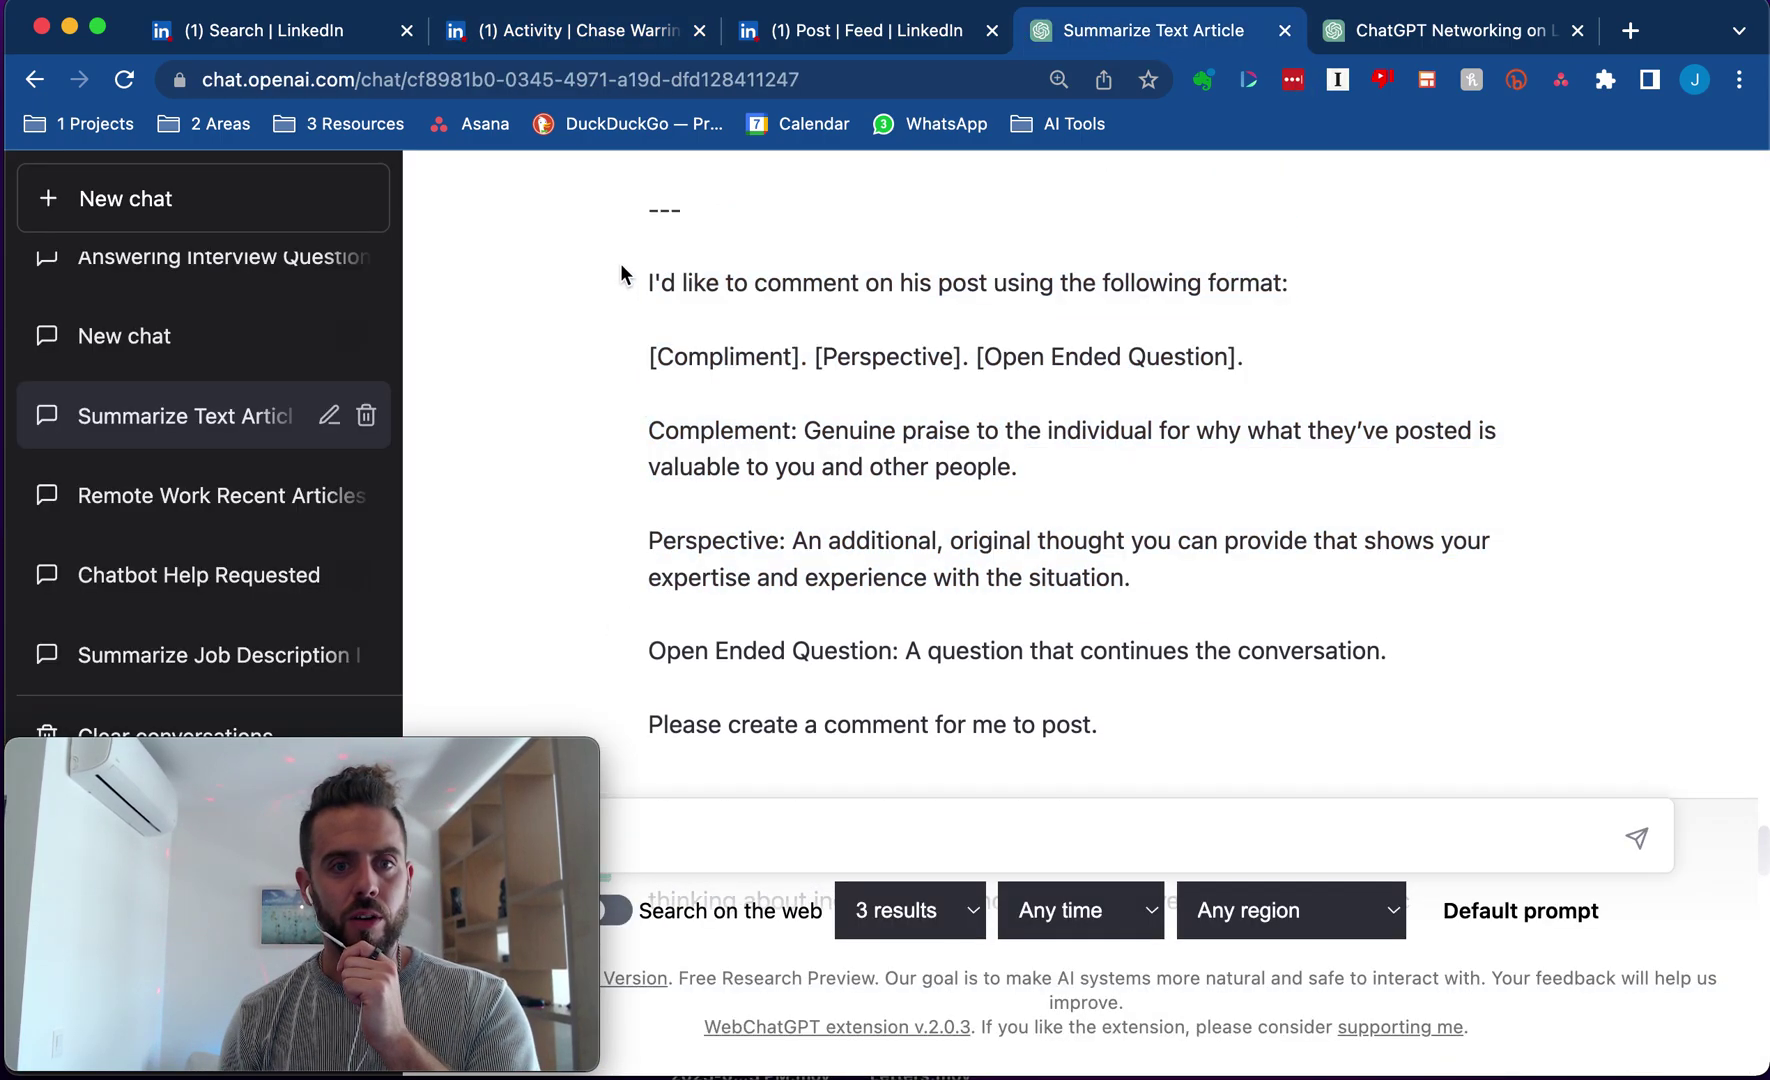
left_click_drag(620, 273, 1141, 558)
scroll(1141, 567, "down", 5)
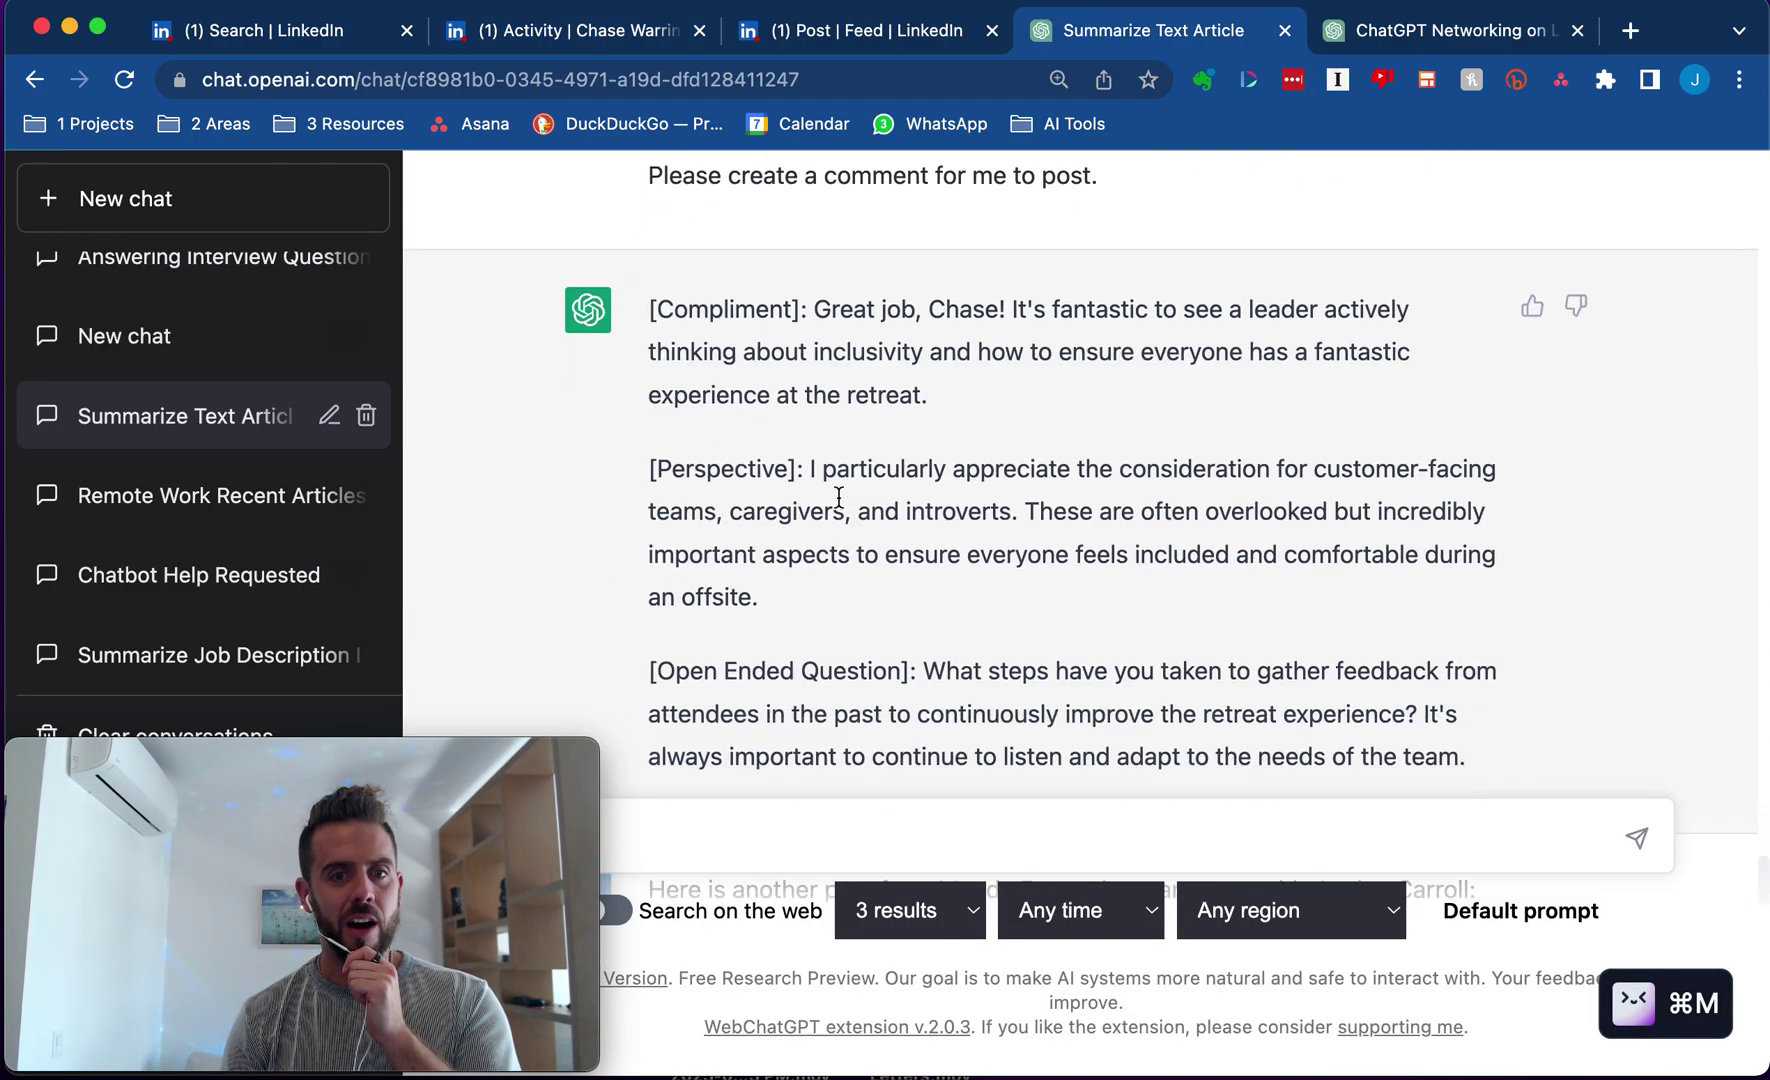
left_click_drag(651, 318, 1038, 403)
left_click(949, 331)
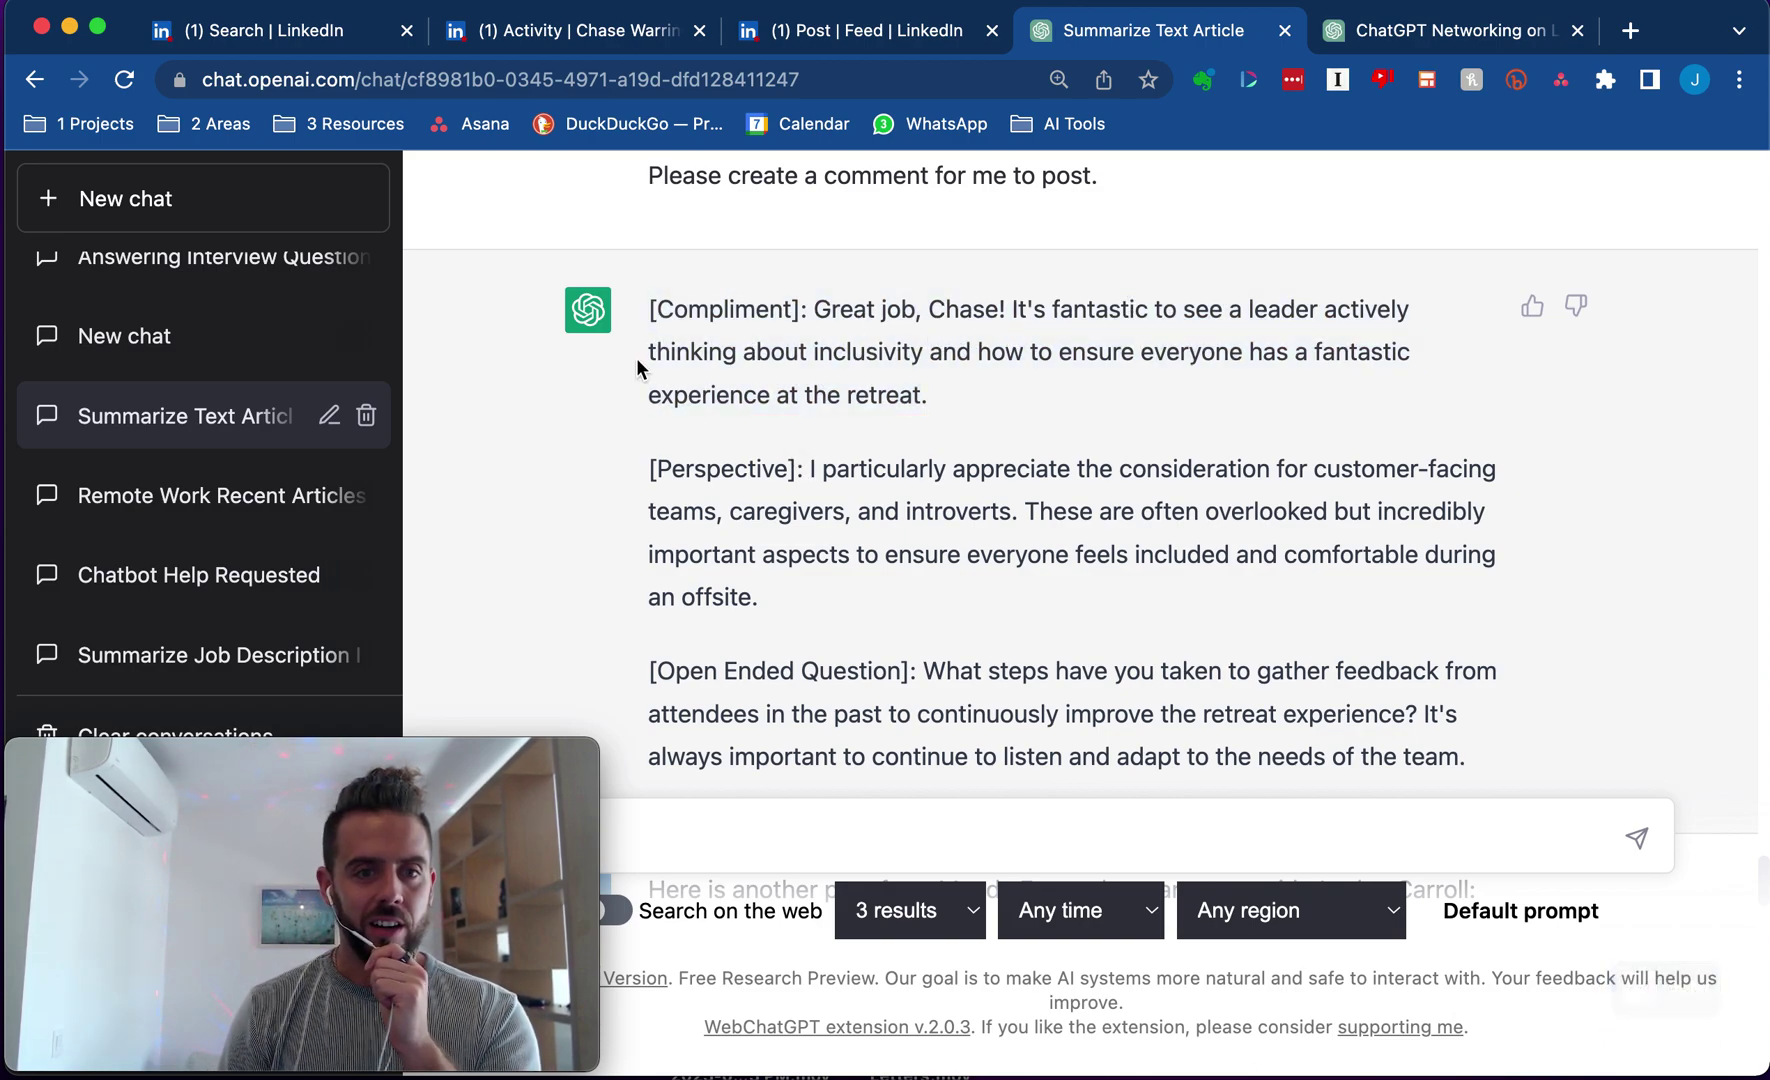
left_click_drag(1070, 355, 1088, 397)
left_click(1084, 394)
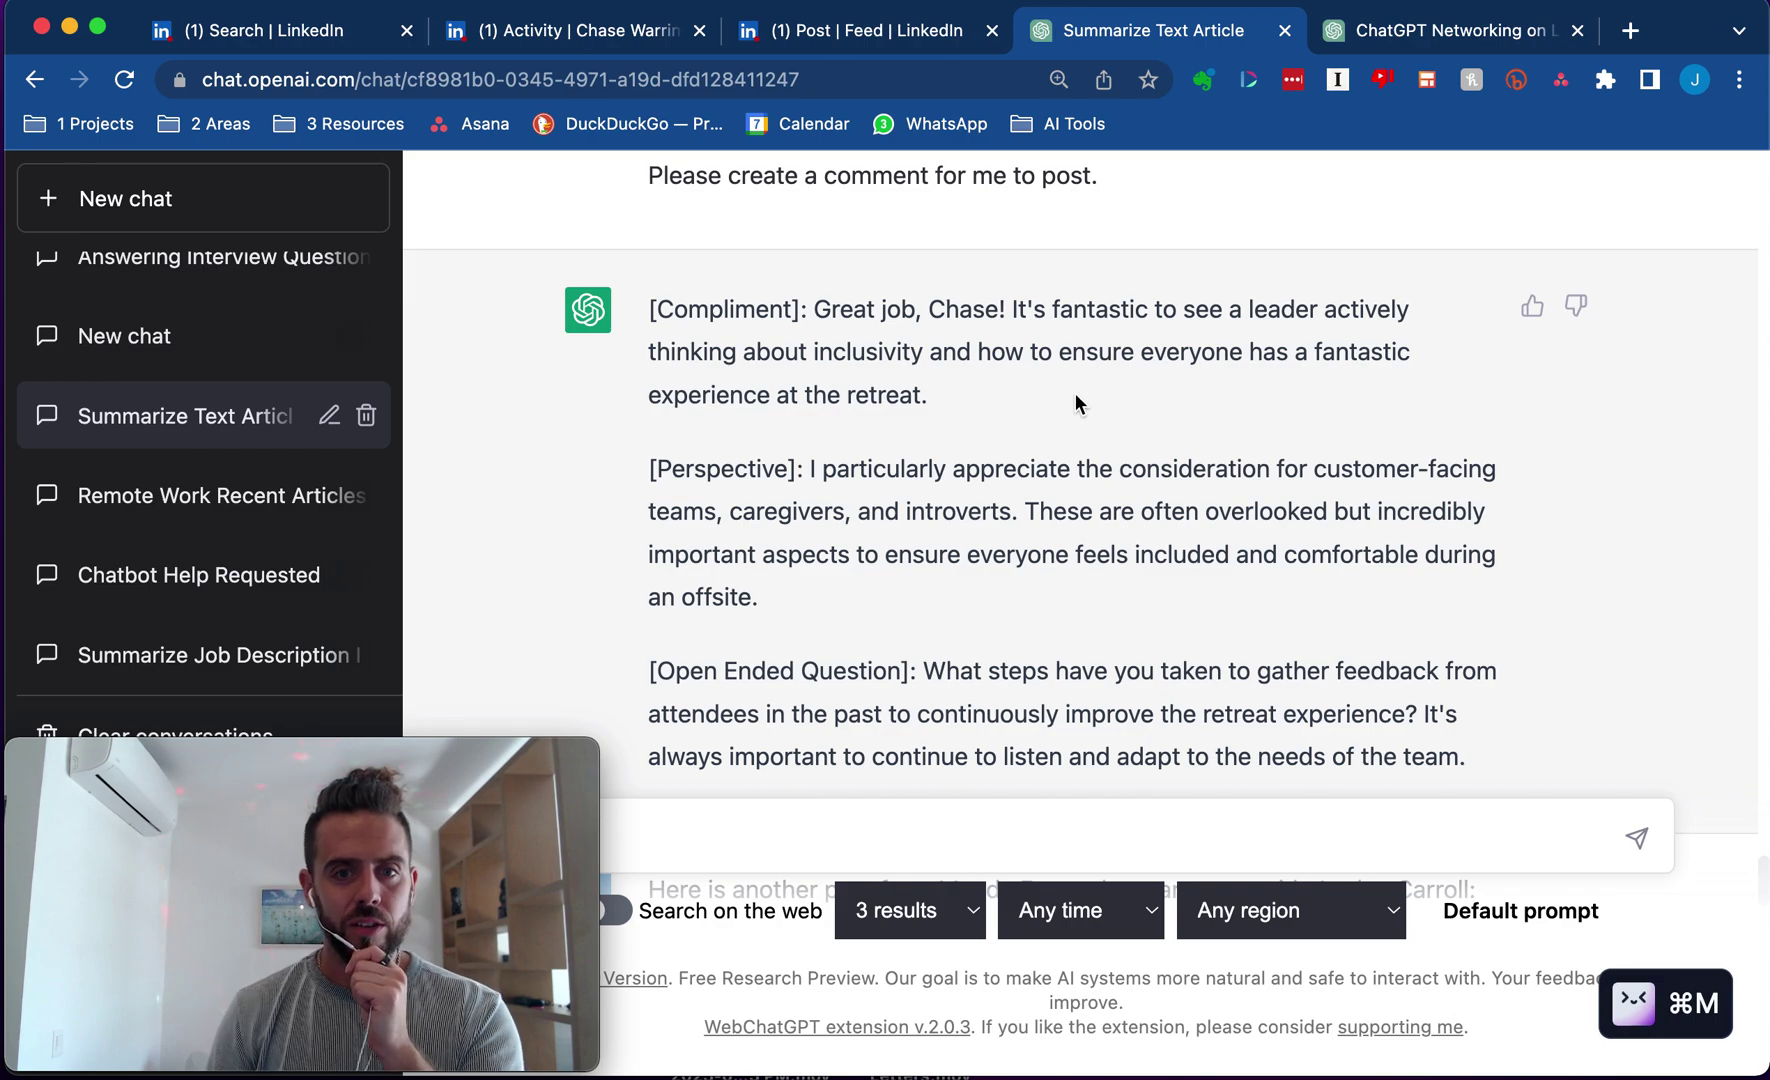
Step: Review the reply's Perspective paragraph and its Open Ended Question
scroll(930, 416, "down", 3)
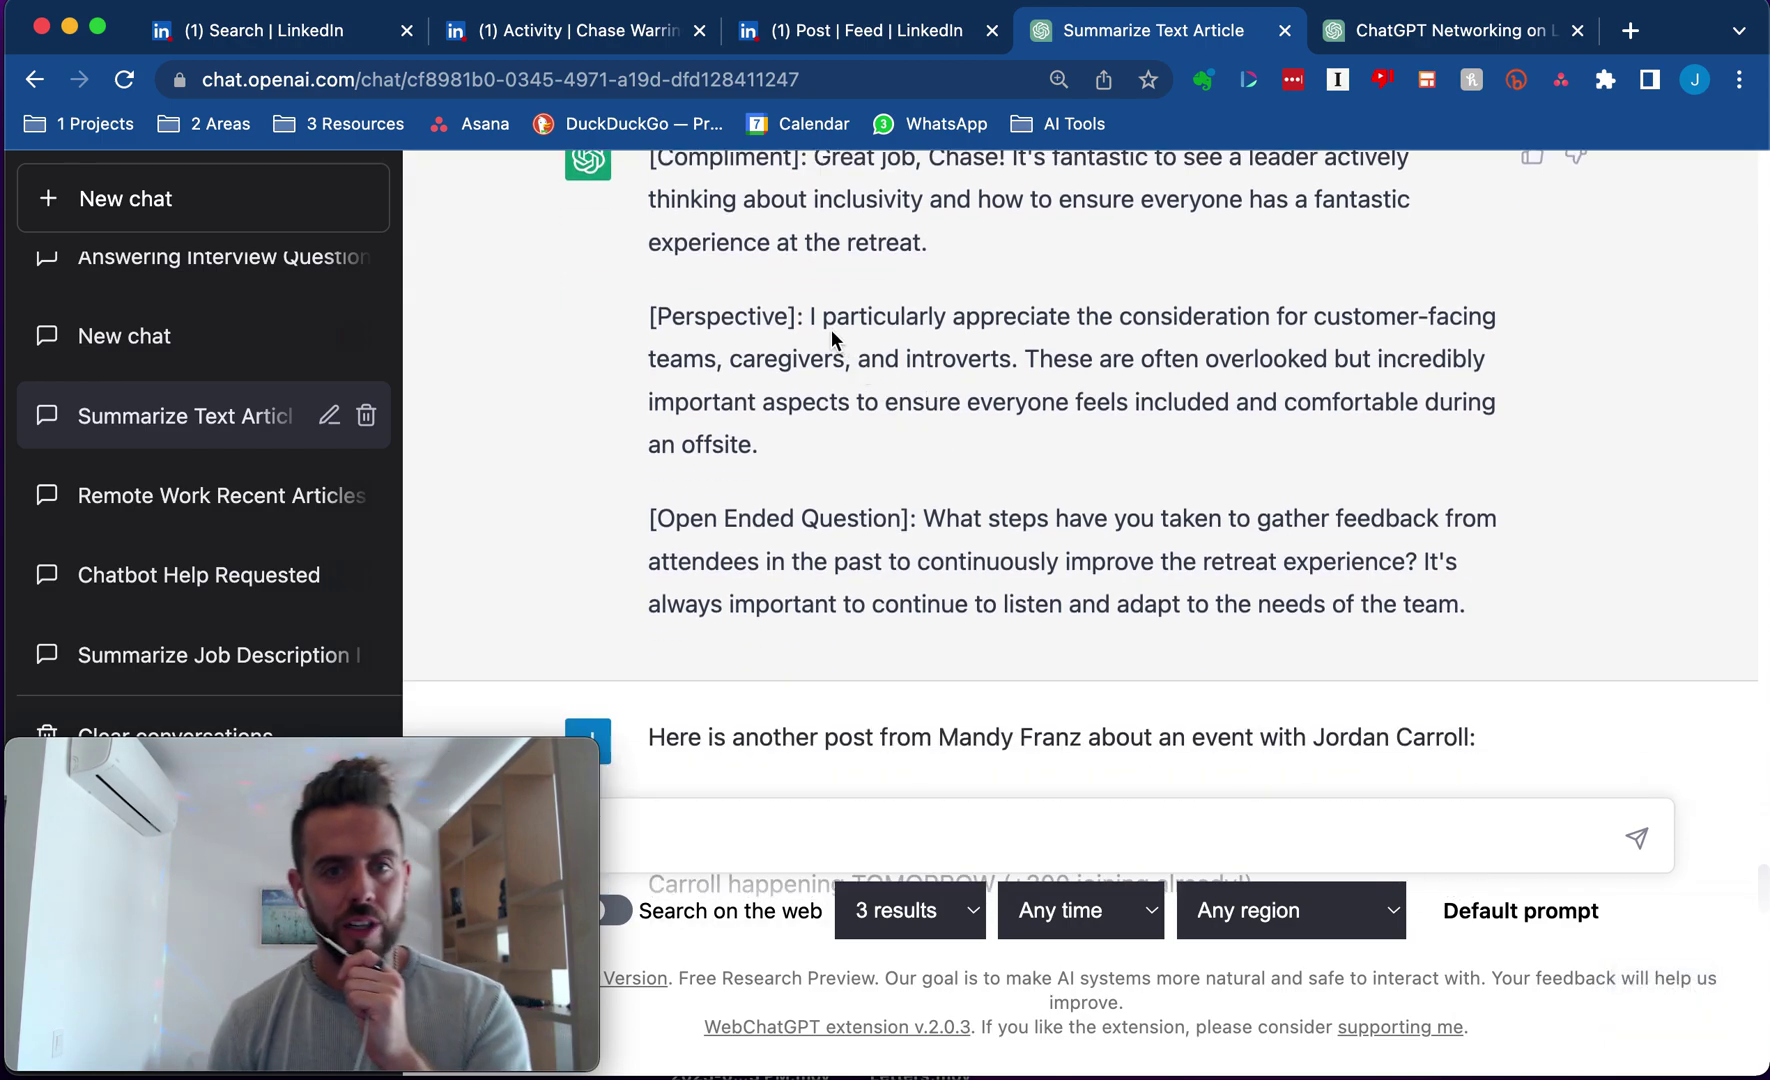
left_click_drag(810, 316, 870, 440)
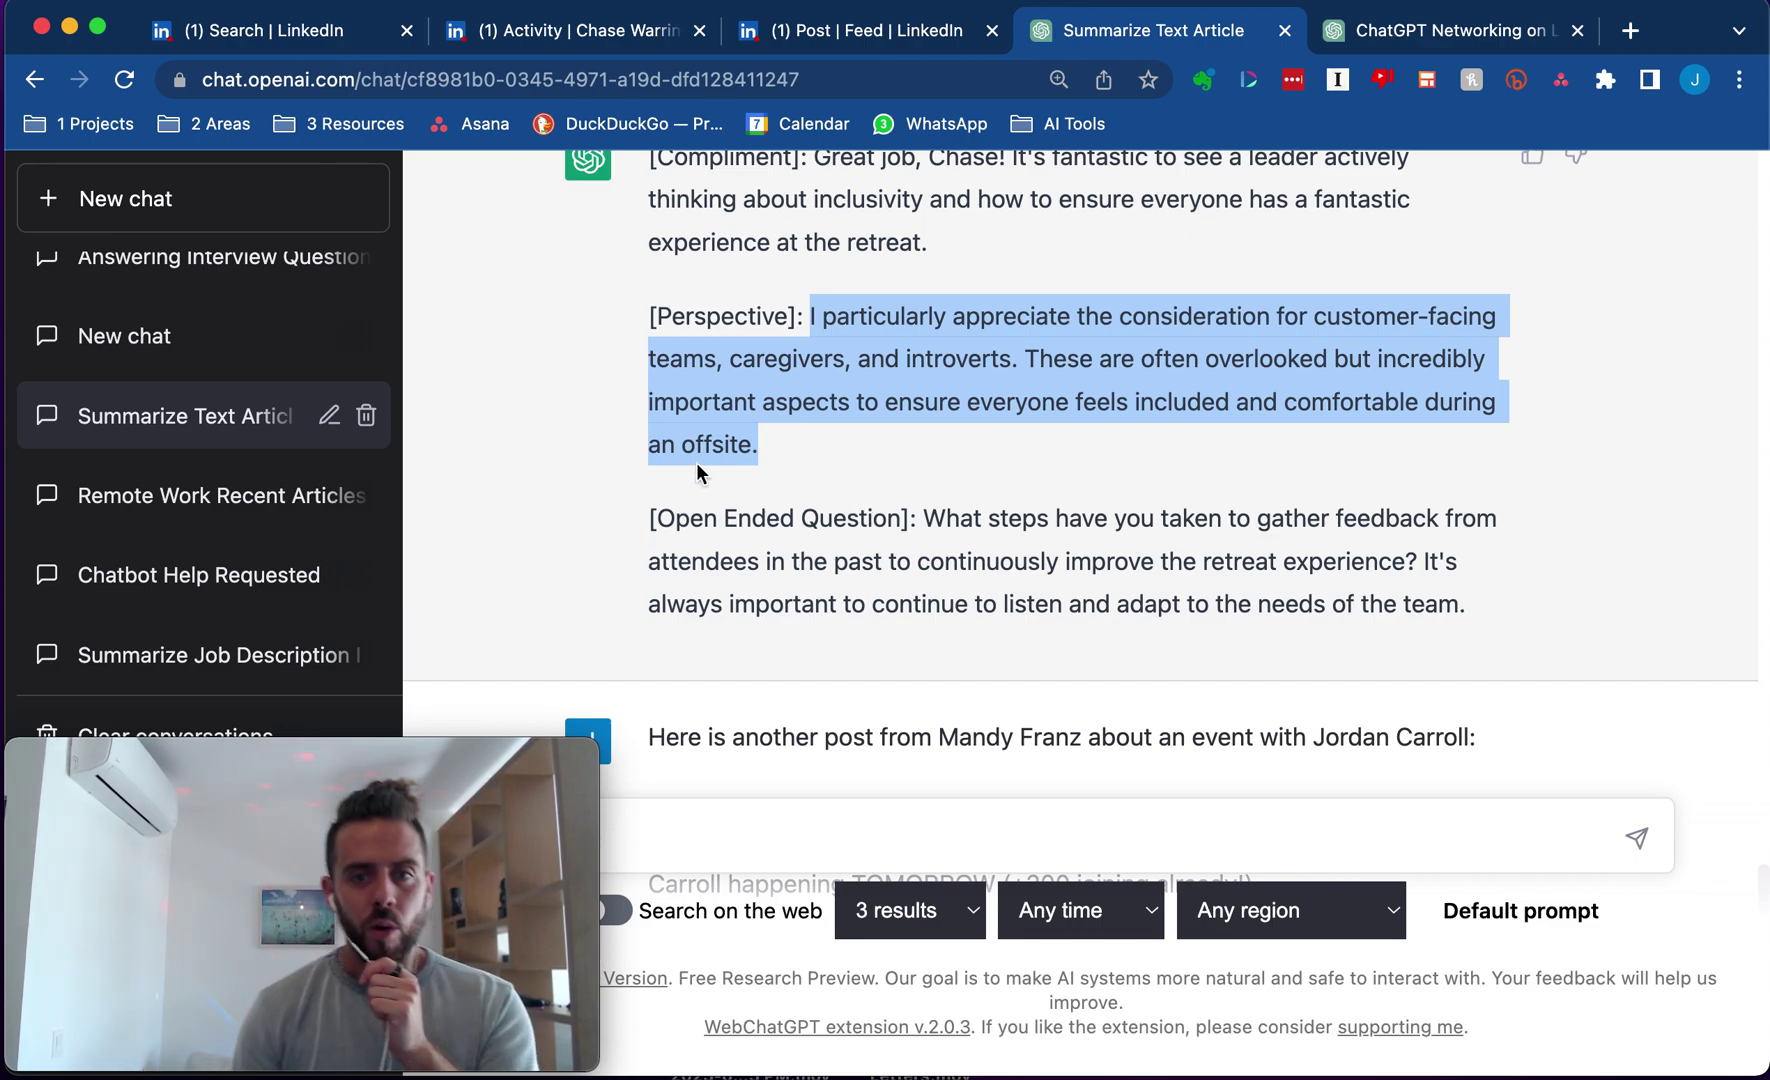
left_click(640, 559)
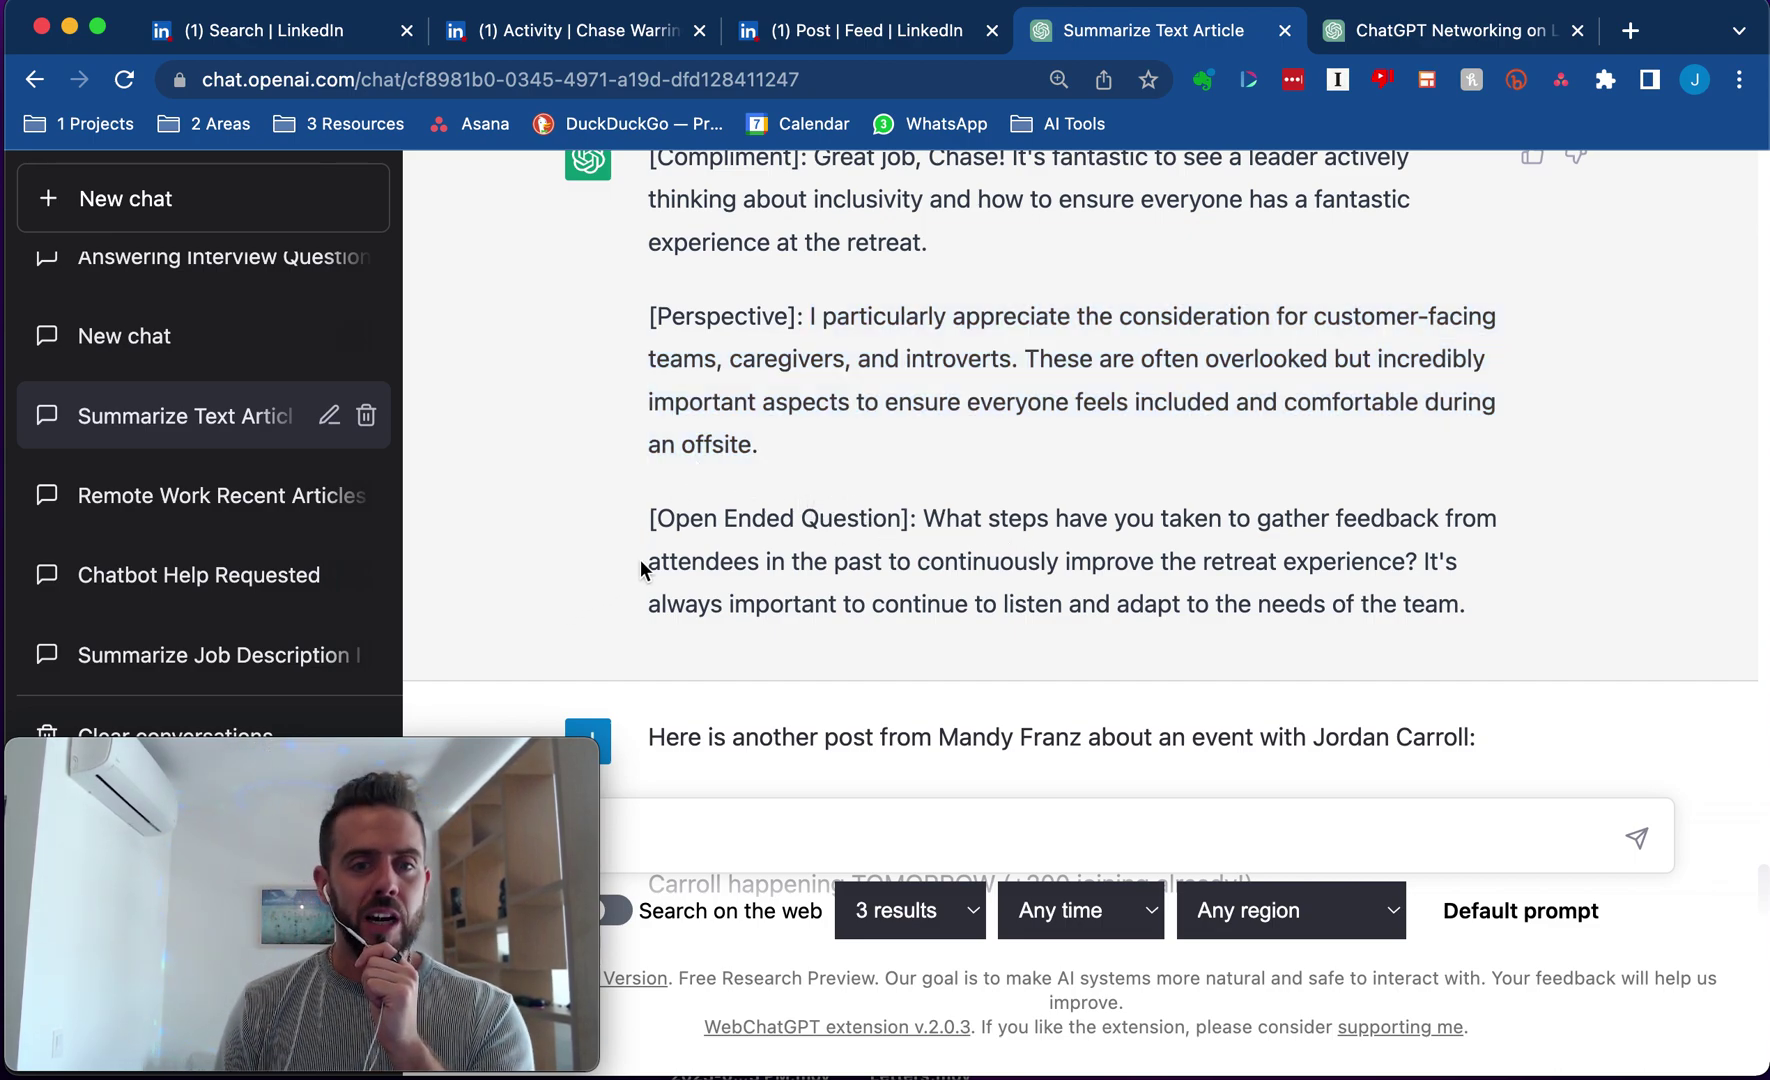
left_click_drag(640, 559, 1382, 561)
key("super+m")
left_click(730, 597)
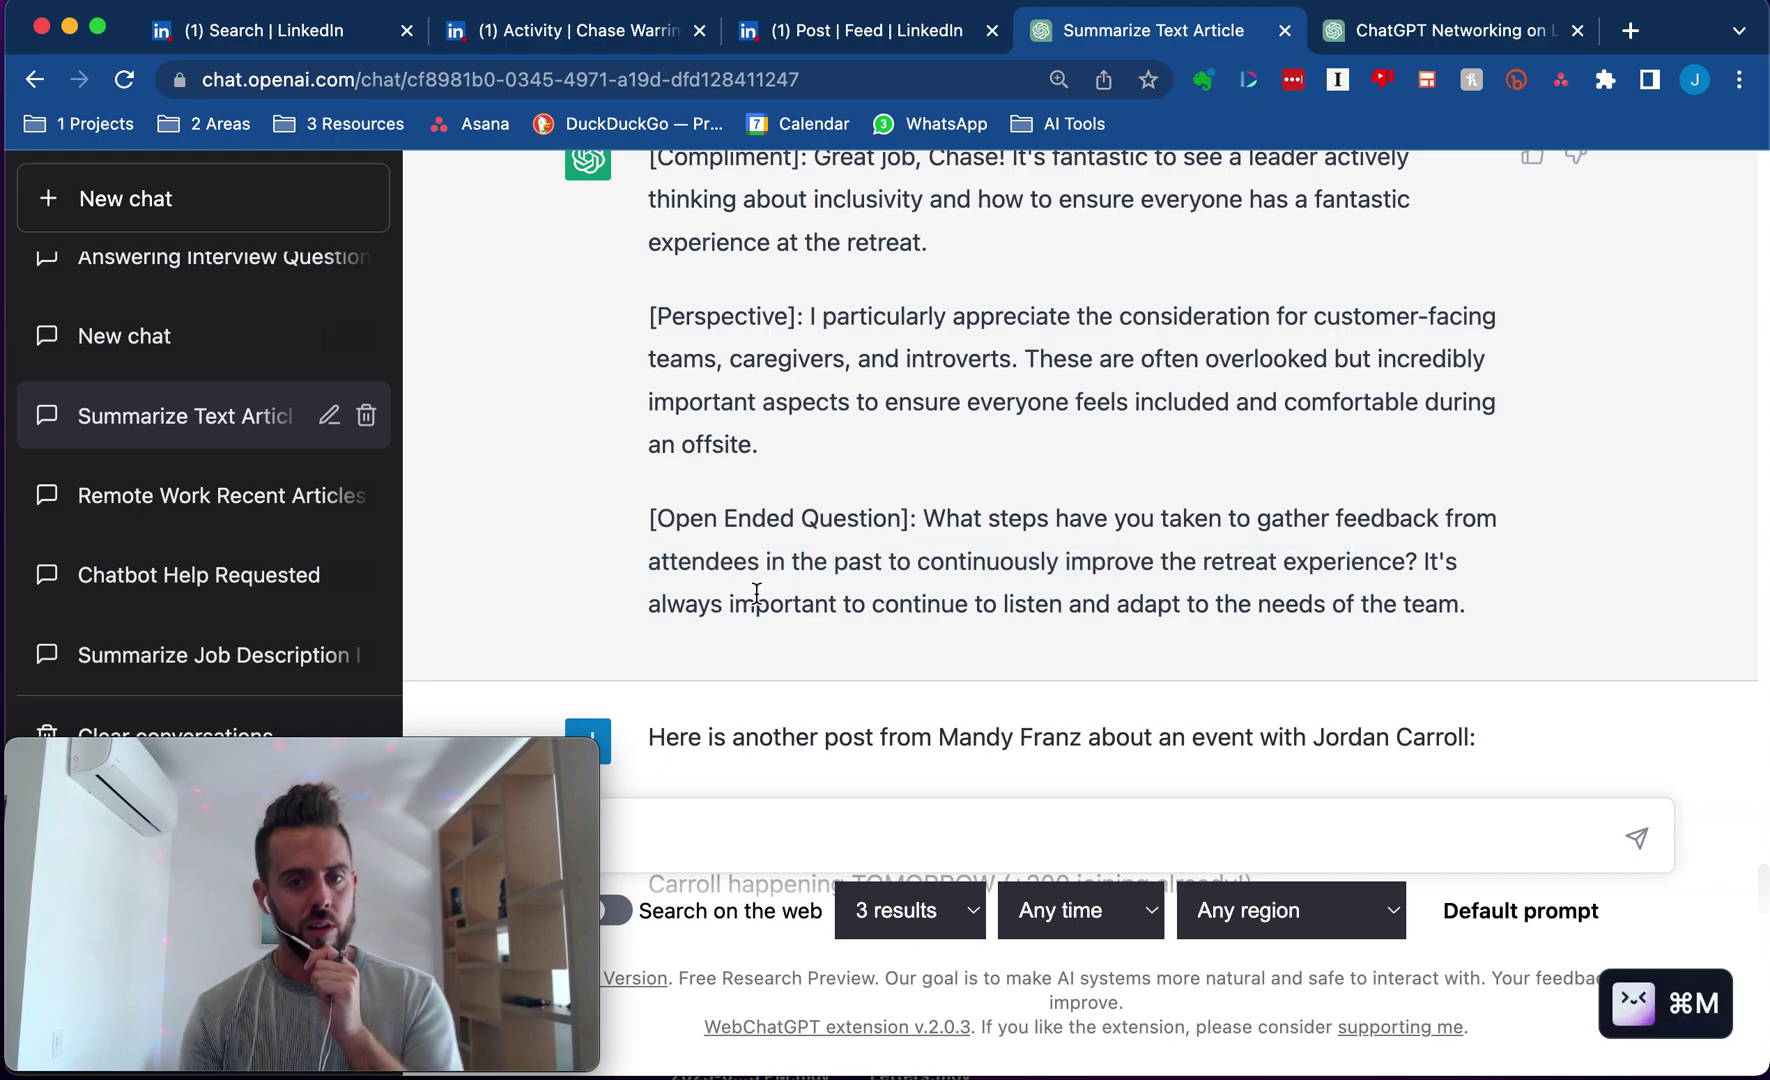
Step: Reselect the reply's text, ending on the Perspective paragraph
scroll(820, 534, "down", 3)
scroll(824, 519, "up", 5)
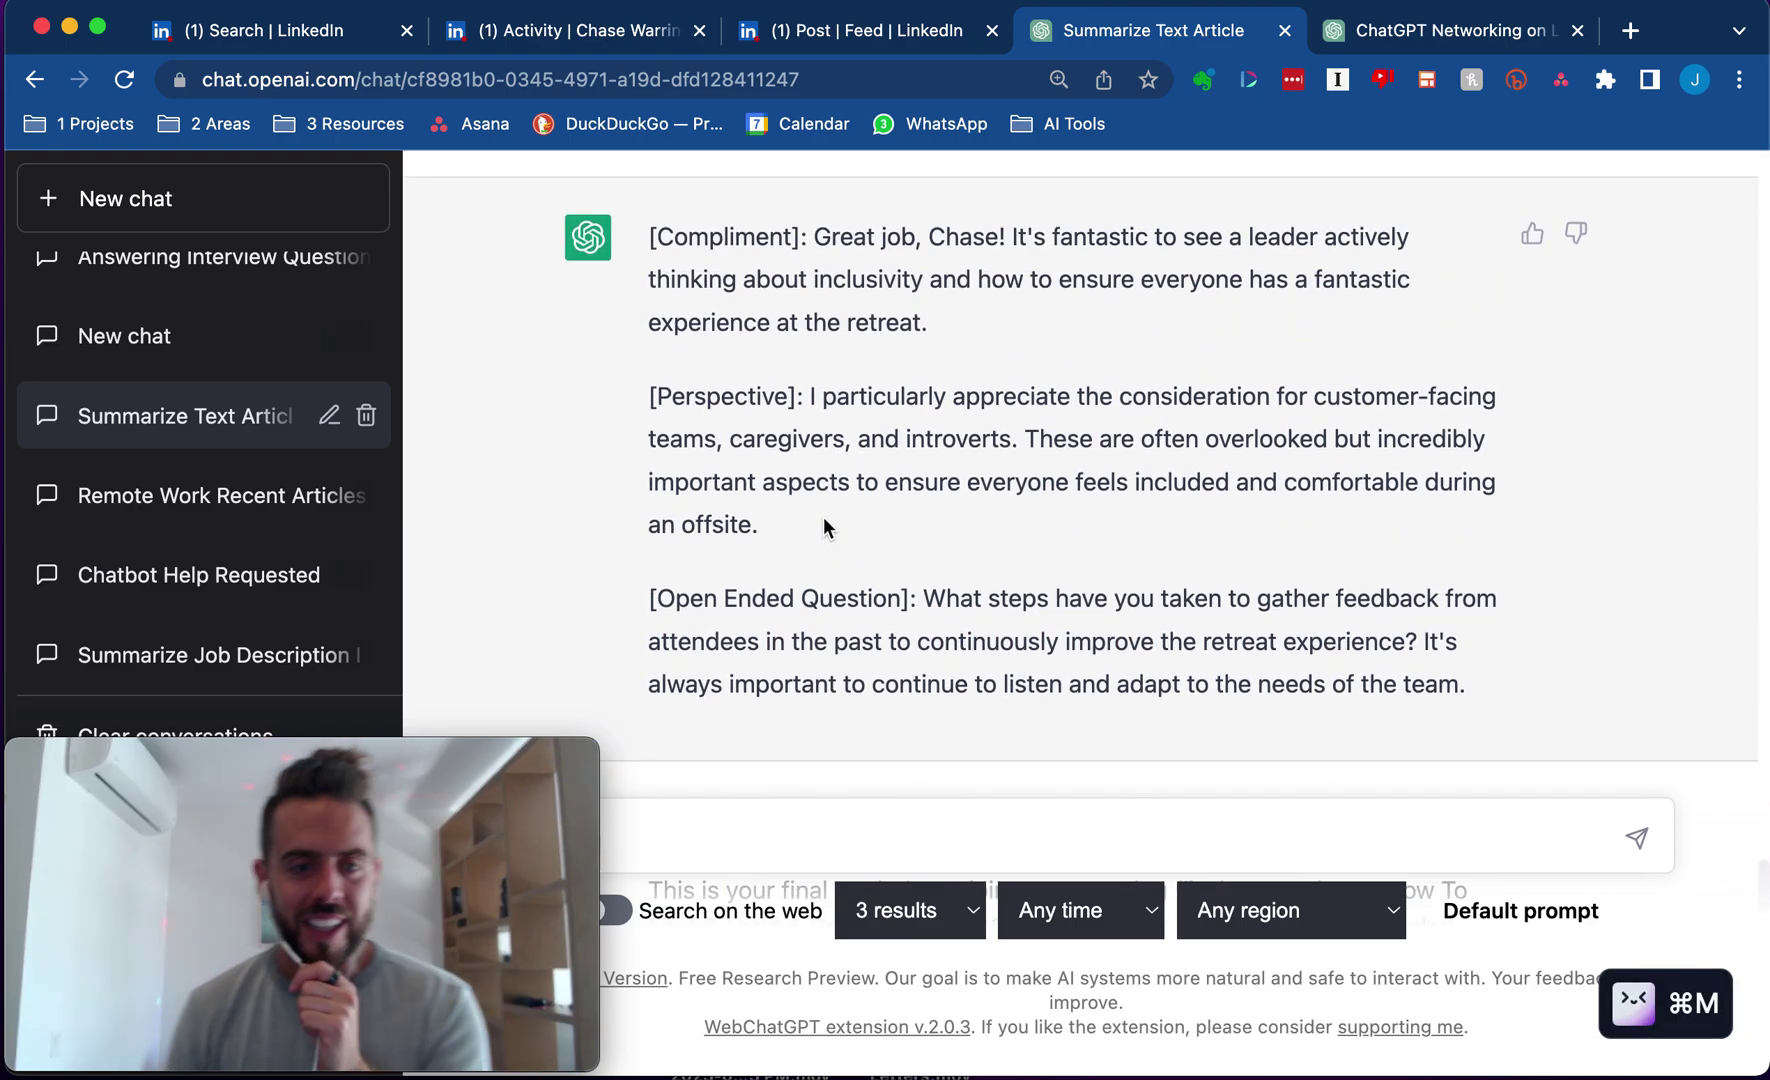
scroll(821, 512, "up", 1)
left_click_drag(1482, 727, 640, 285)
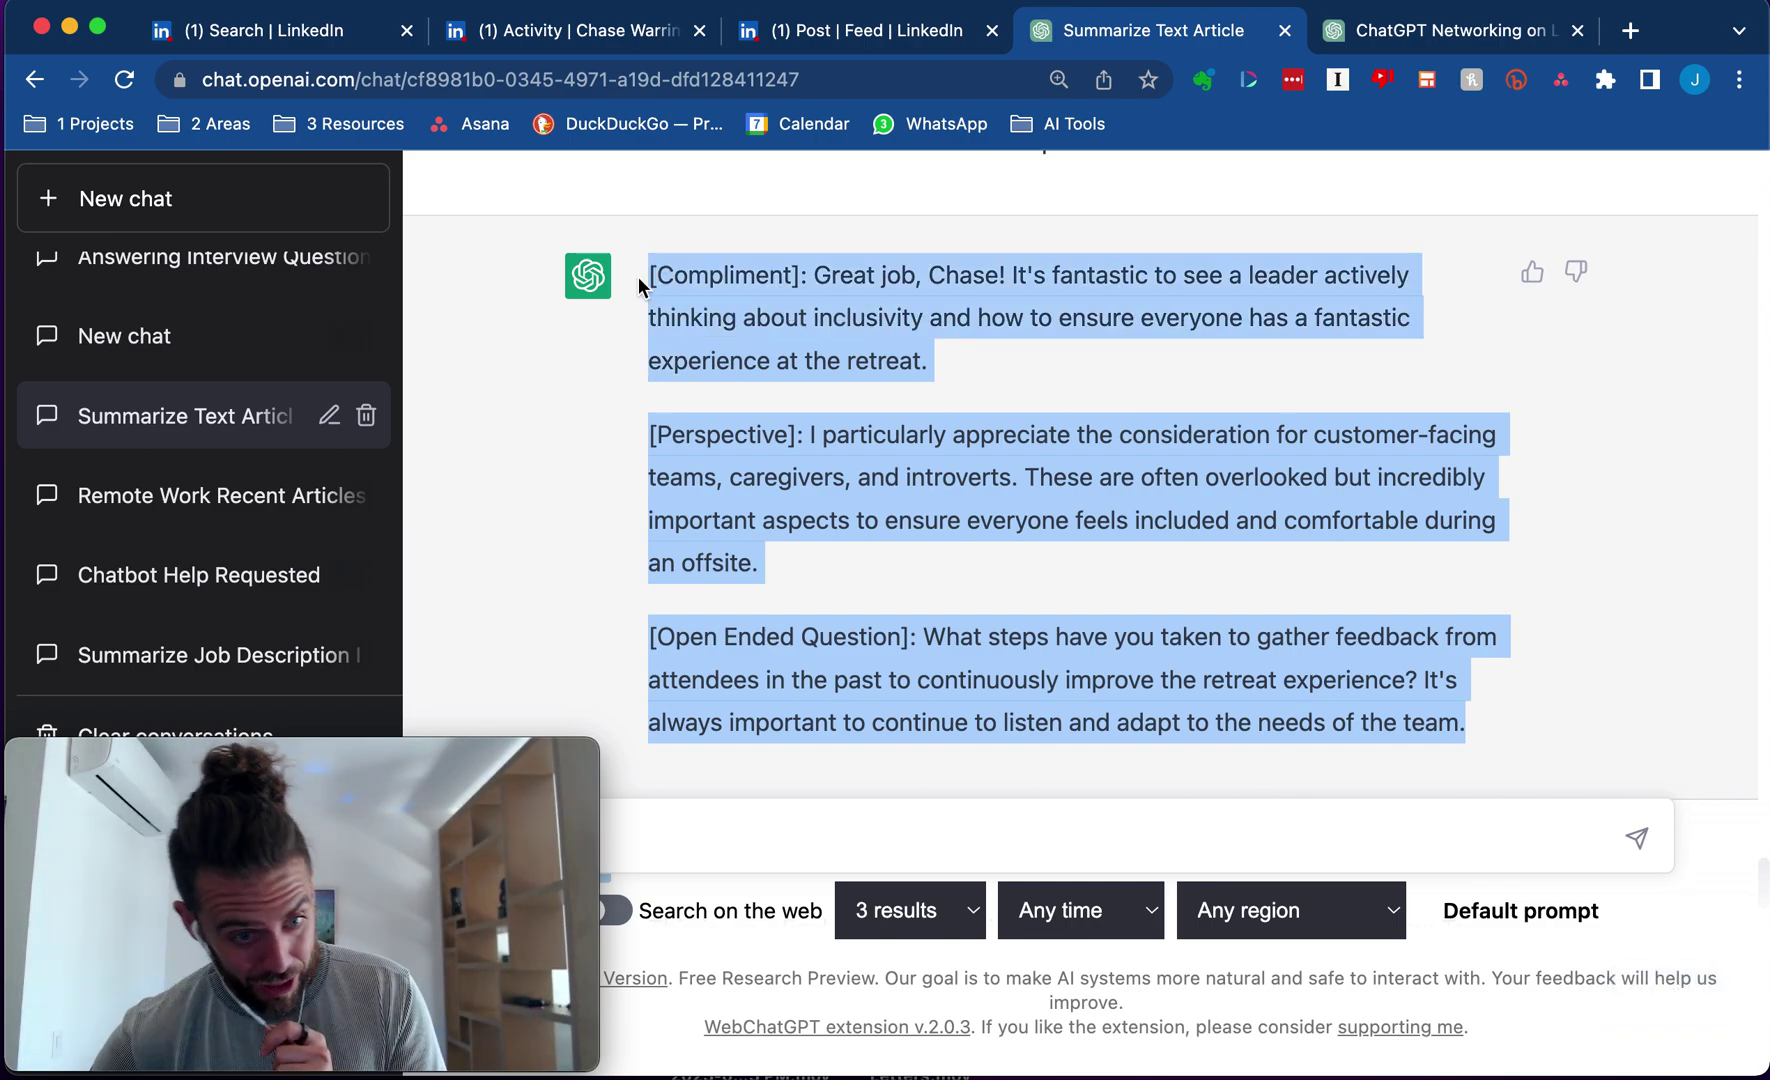
left_click_drag(760, 563, 649, 438)
key("super+m")
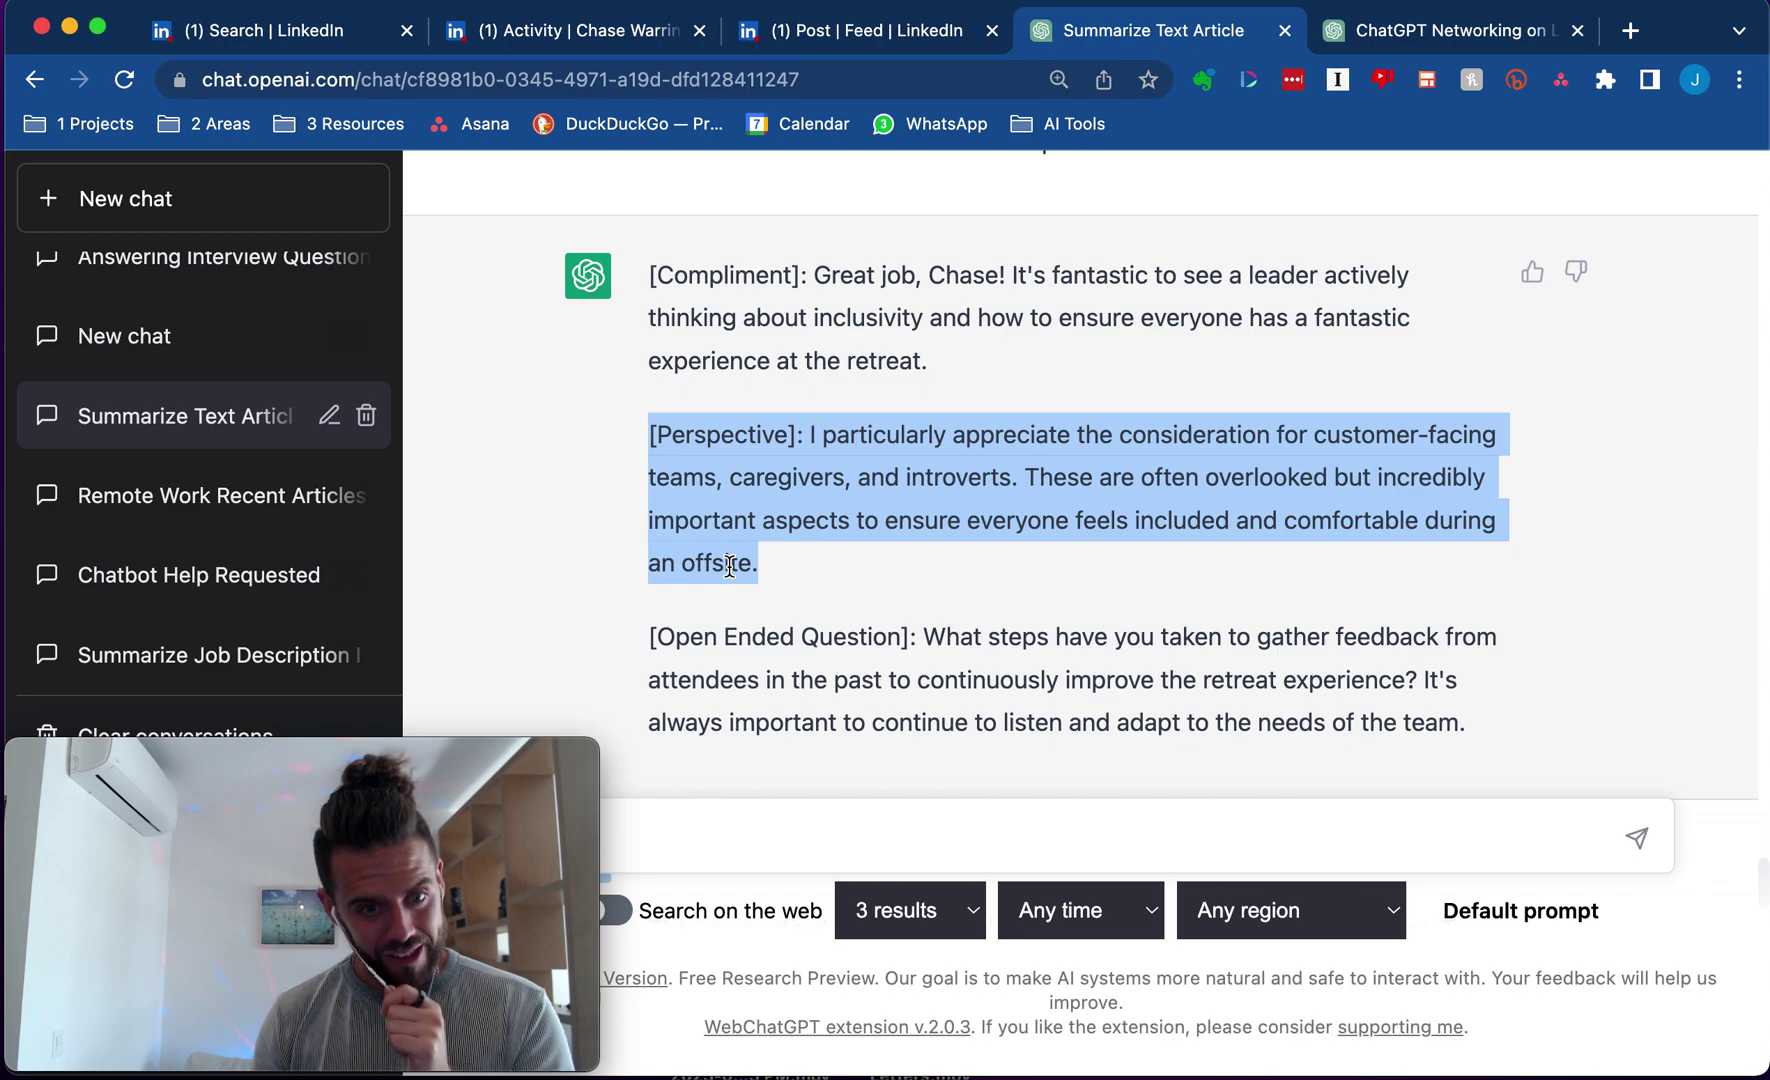
scroll(730, 566, "up", 20)
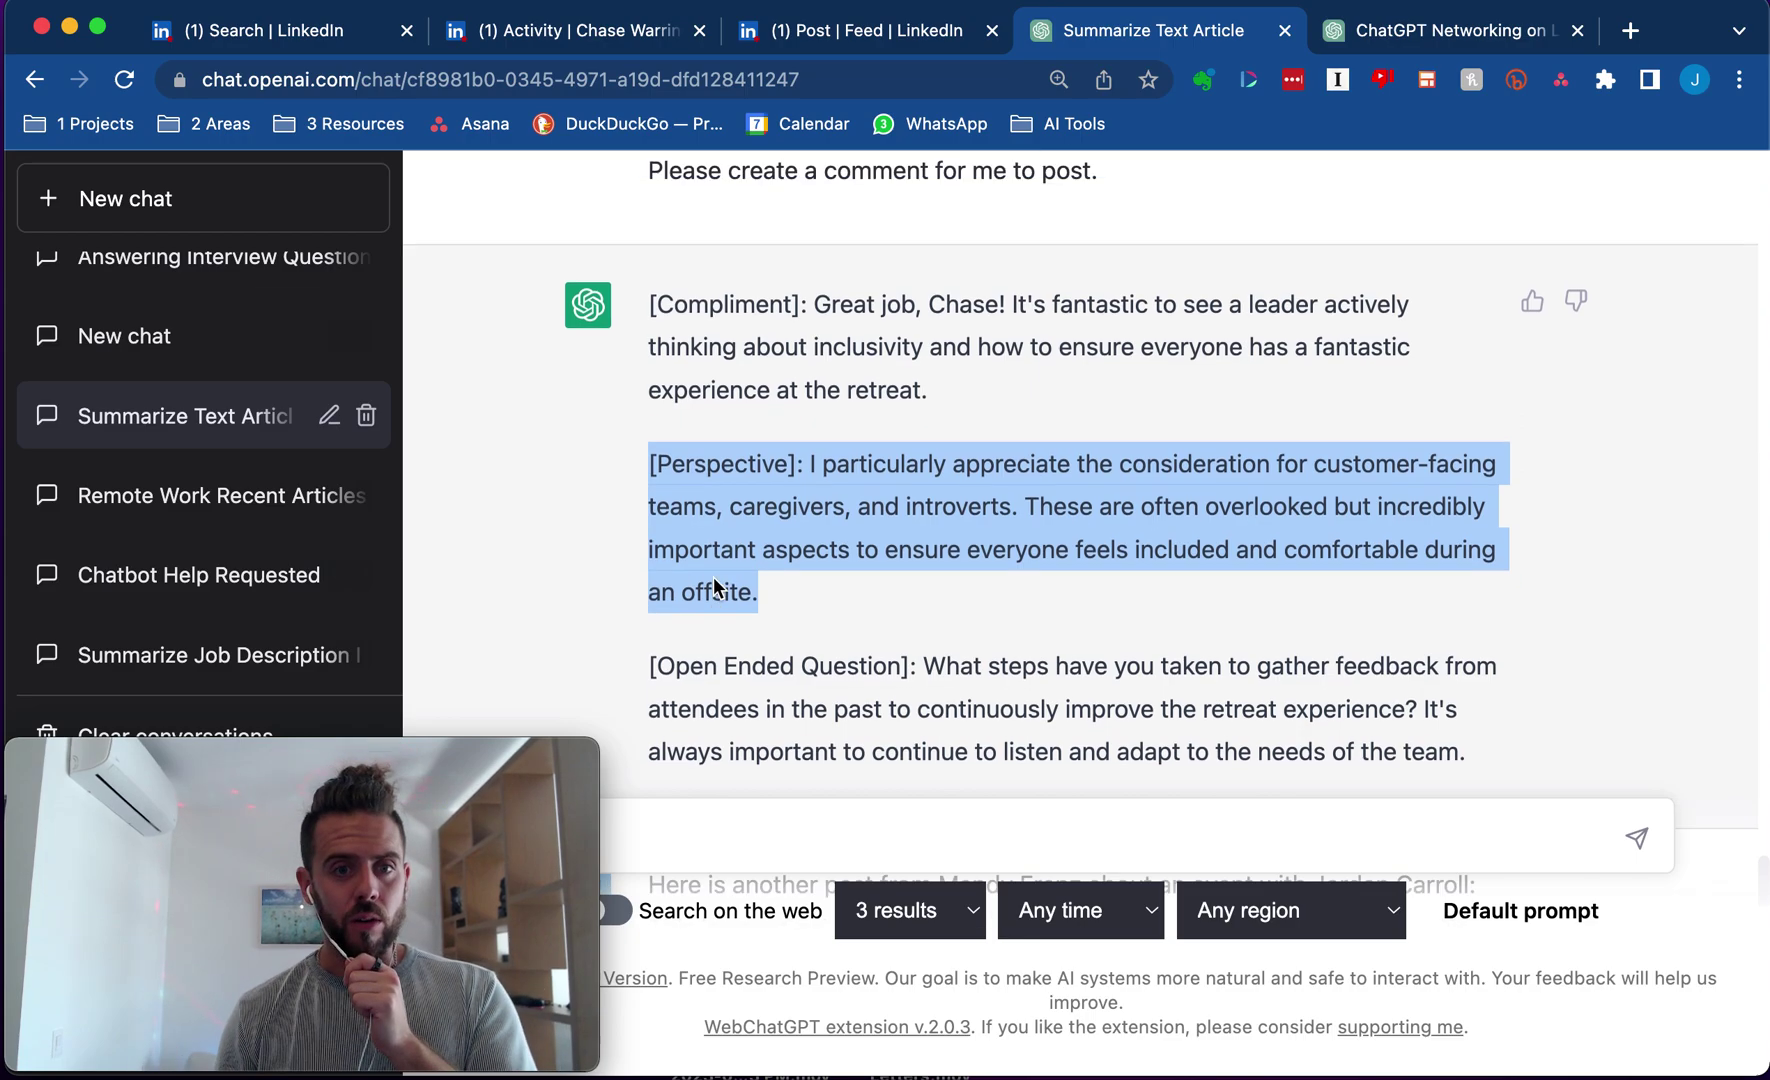
scroll(1126, 427, "down", 3)
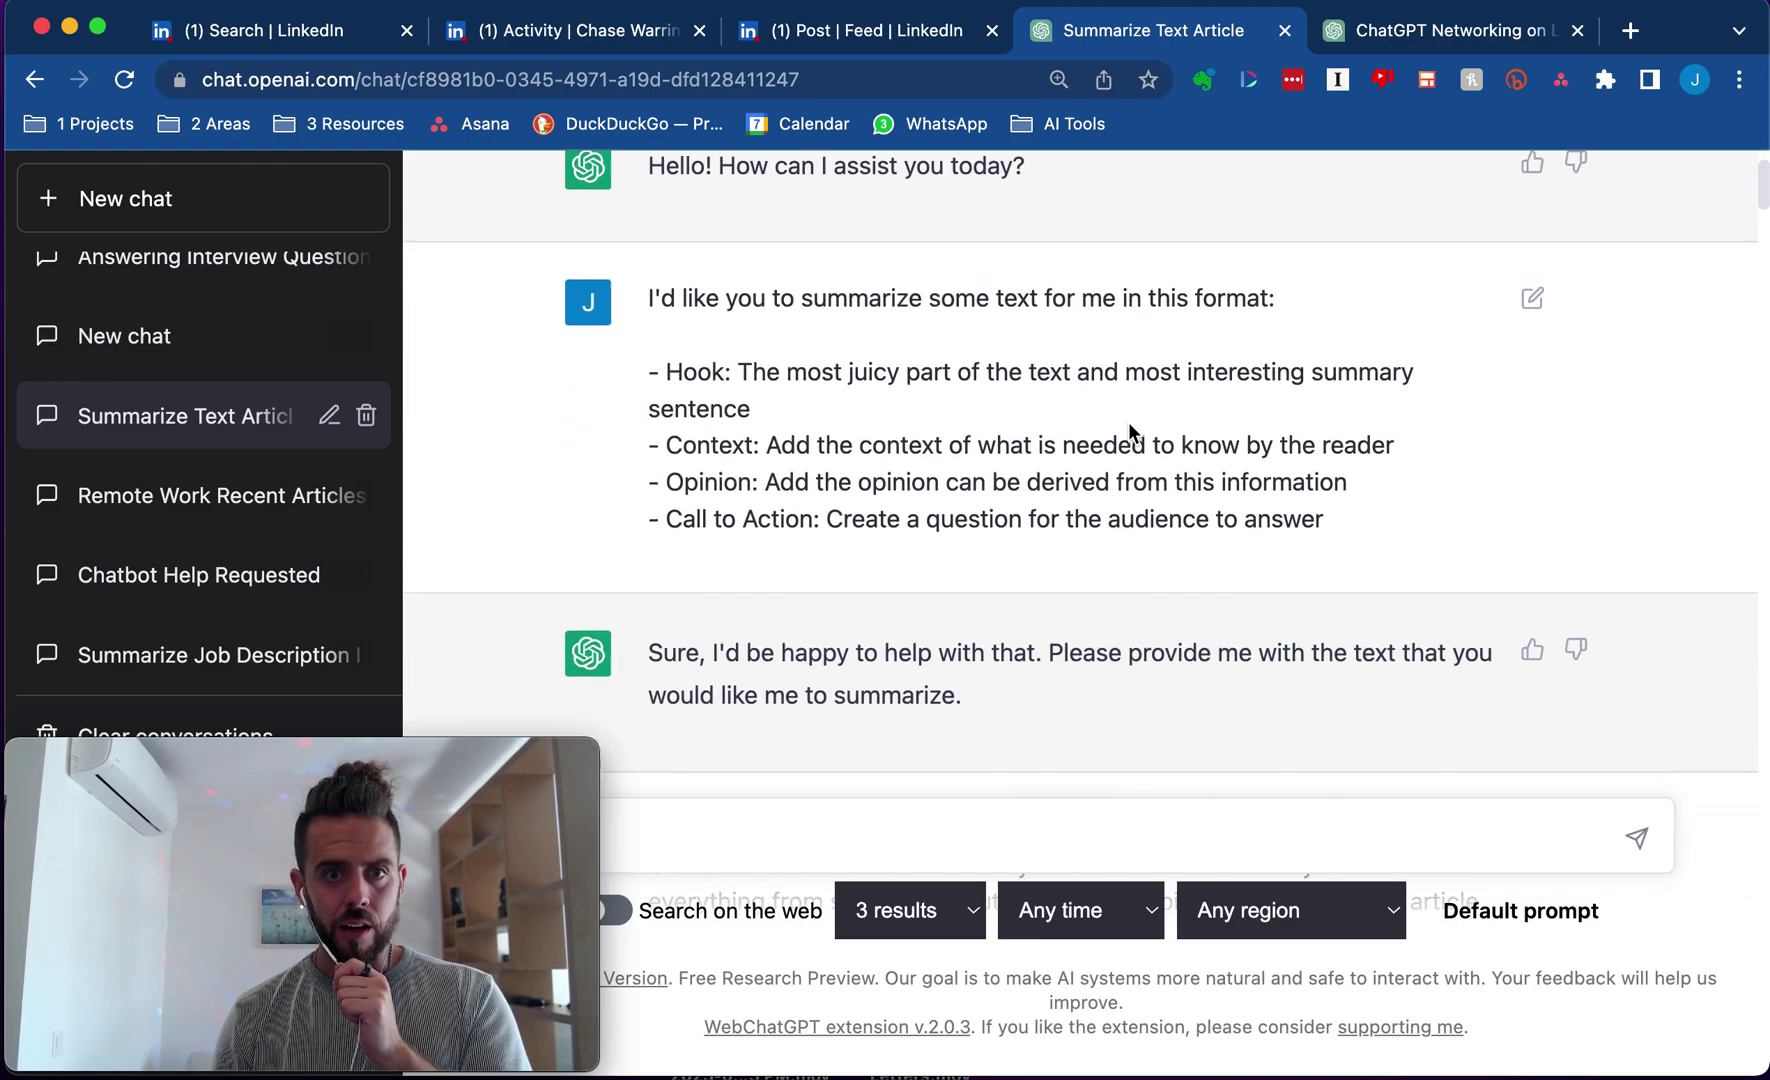
scroll(1130, 432, "down", 3)
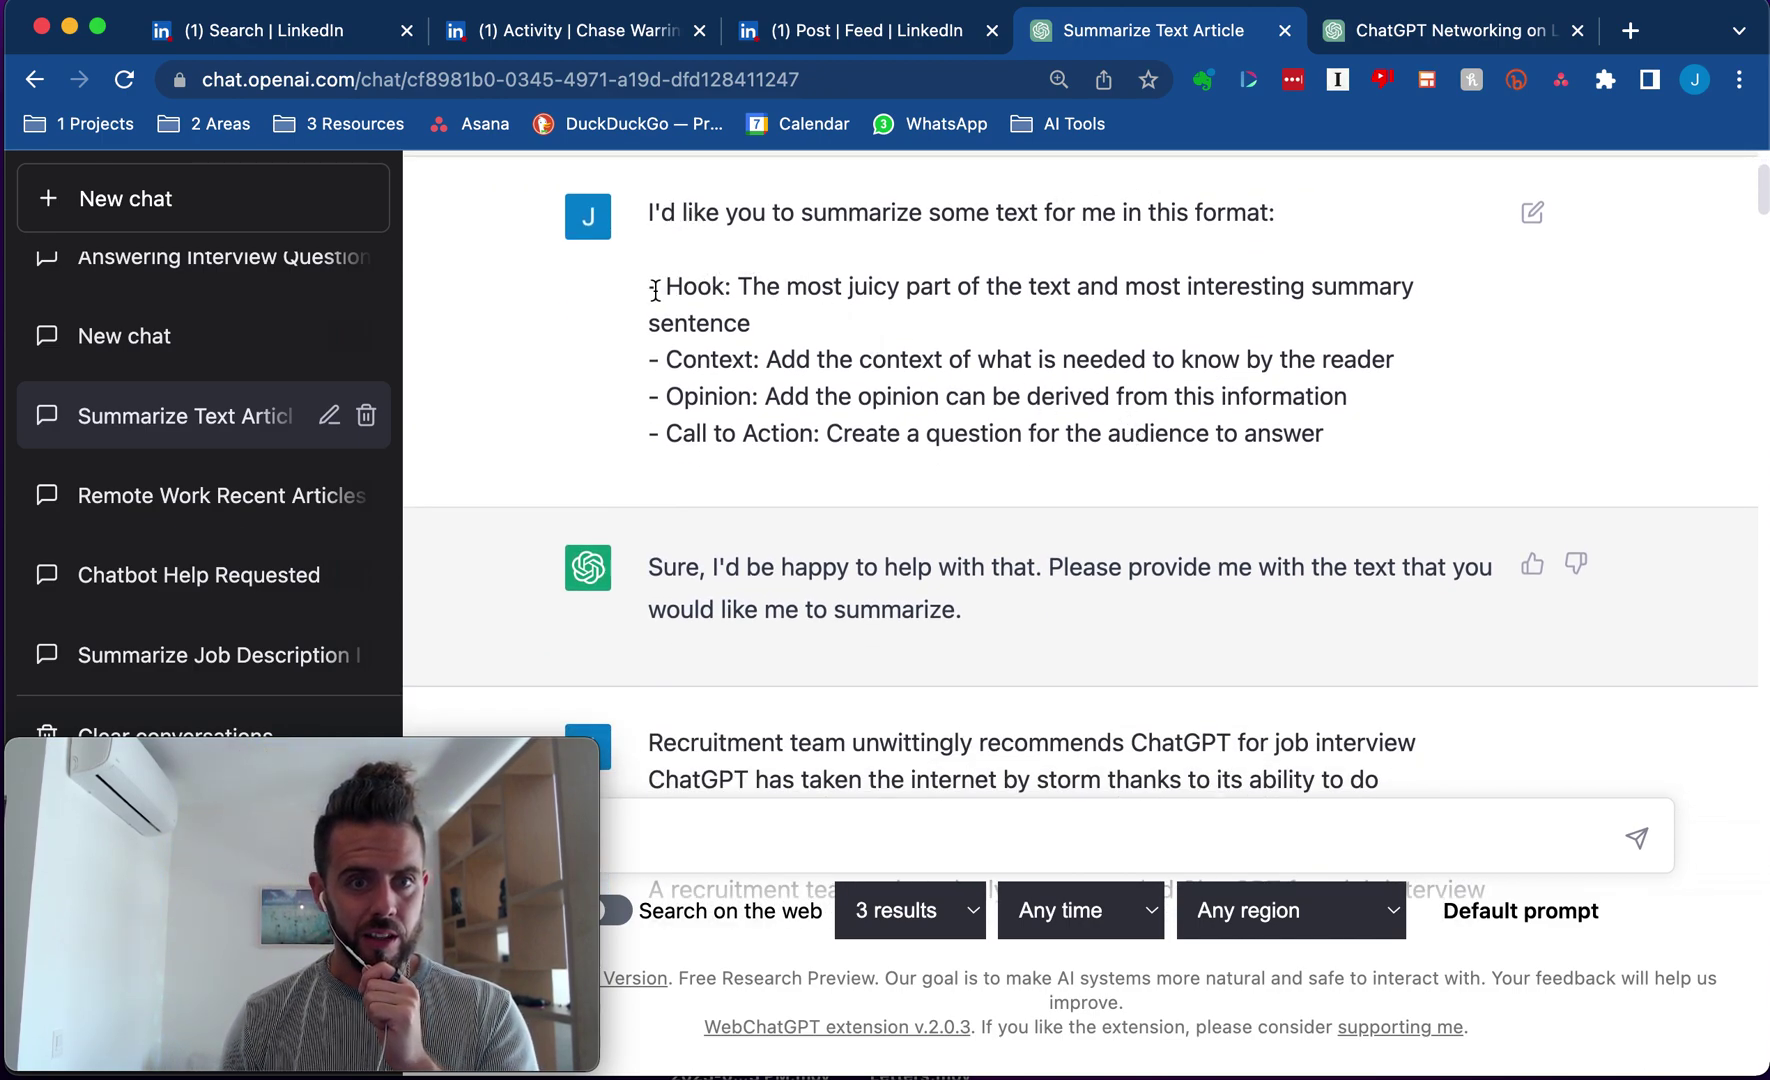
left_click_drag(658, 290, 1372, 448)
key("super+m")
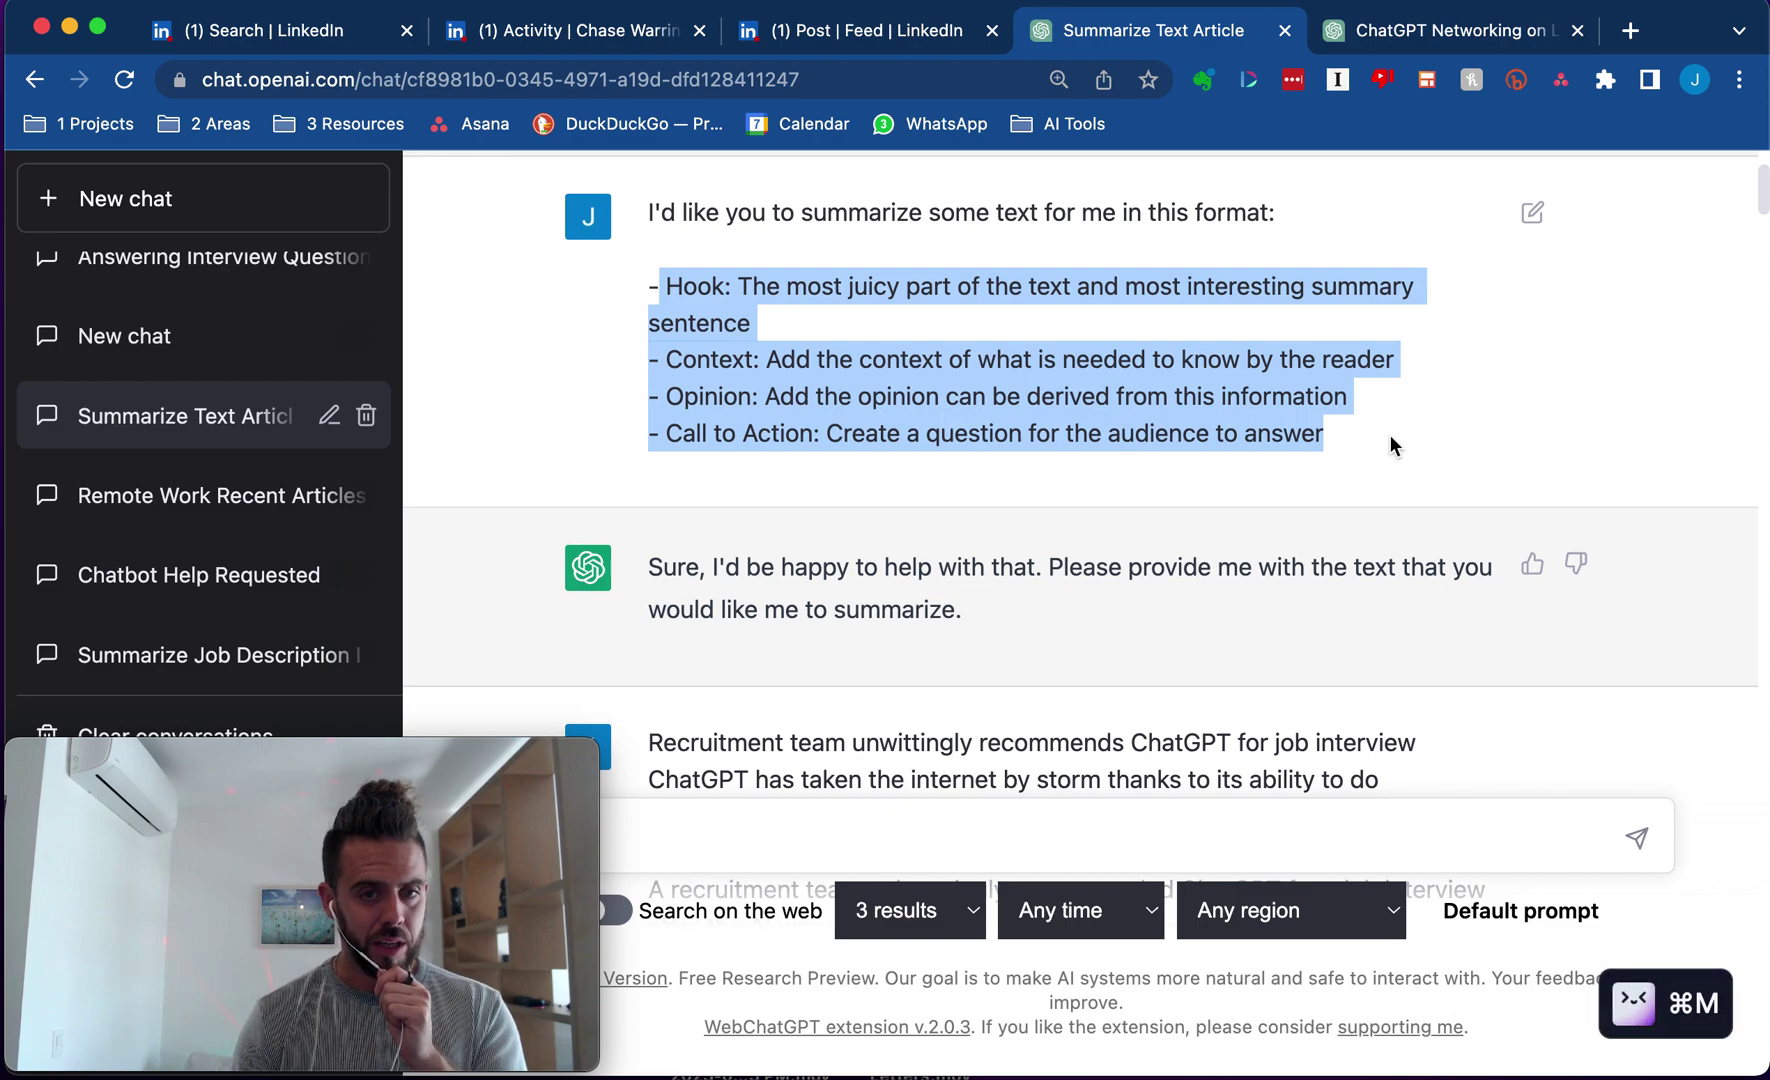
left_click(1078, 355)
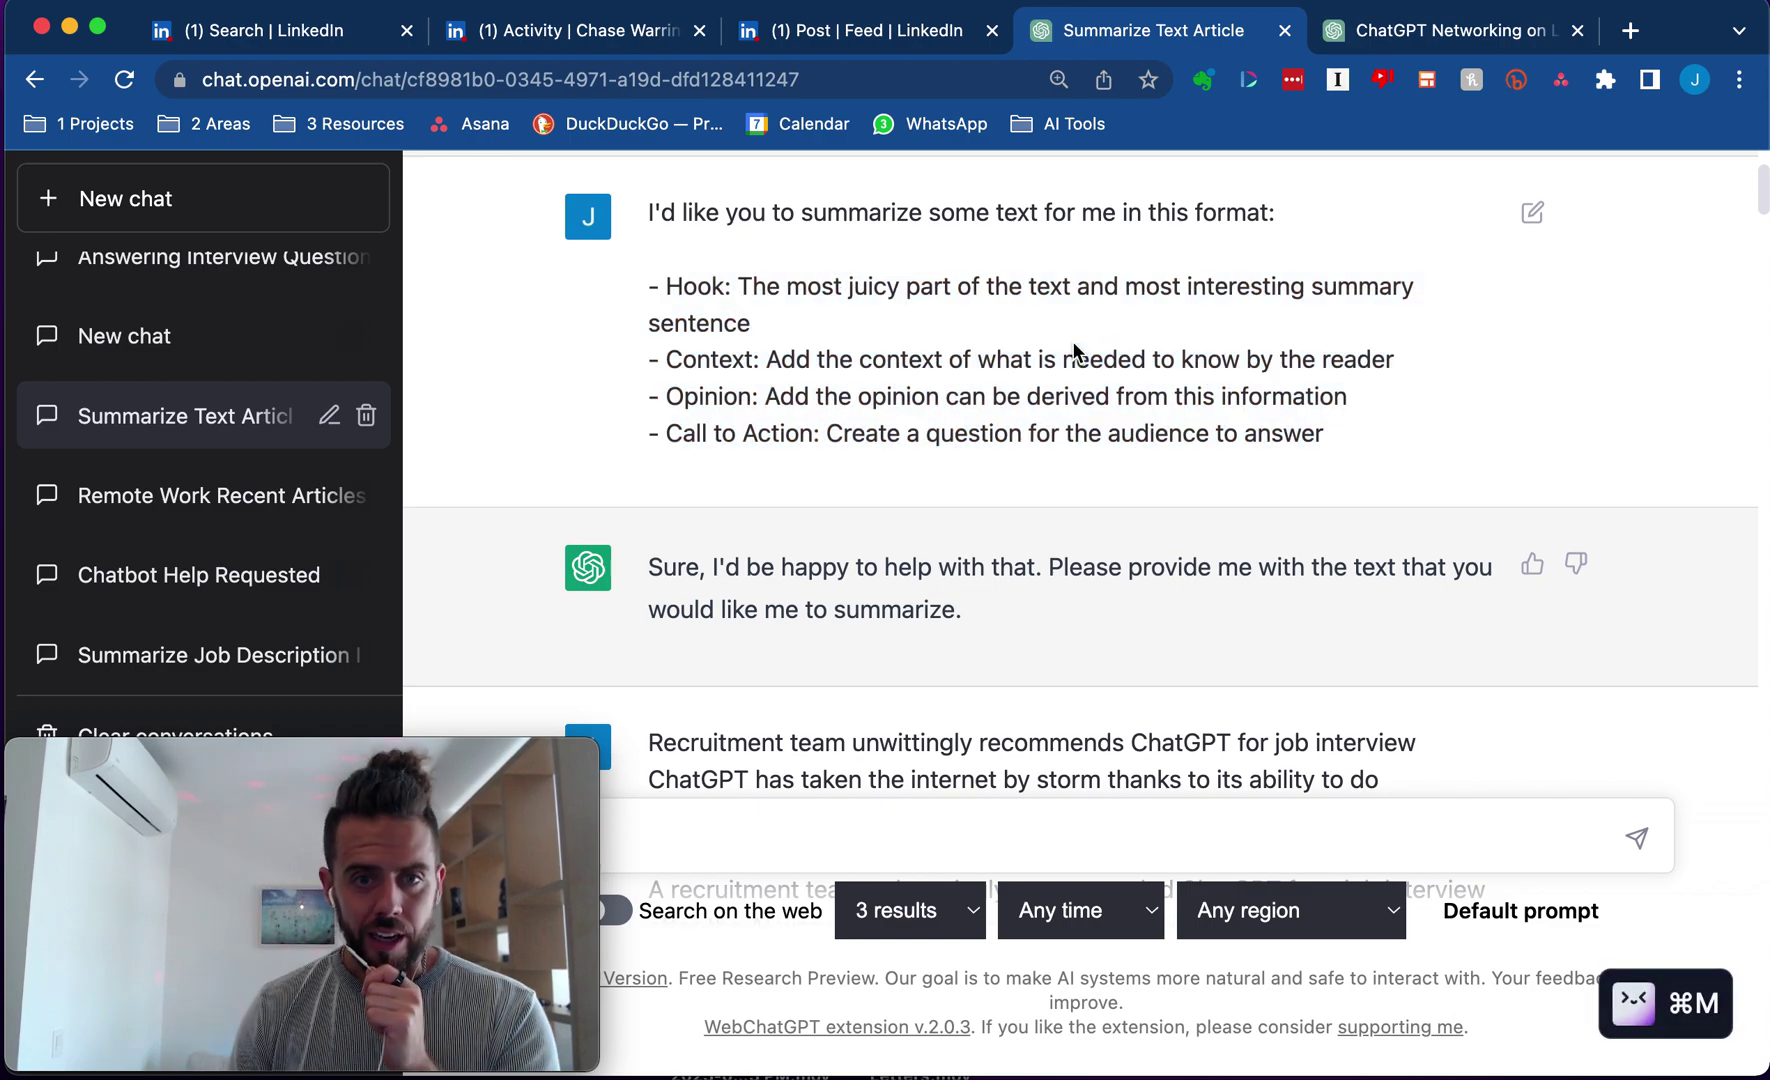
left_click_drag(652, 293, 762, 342)
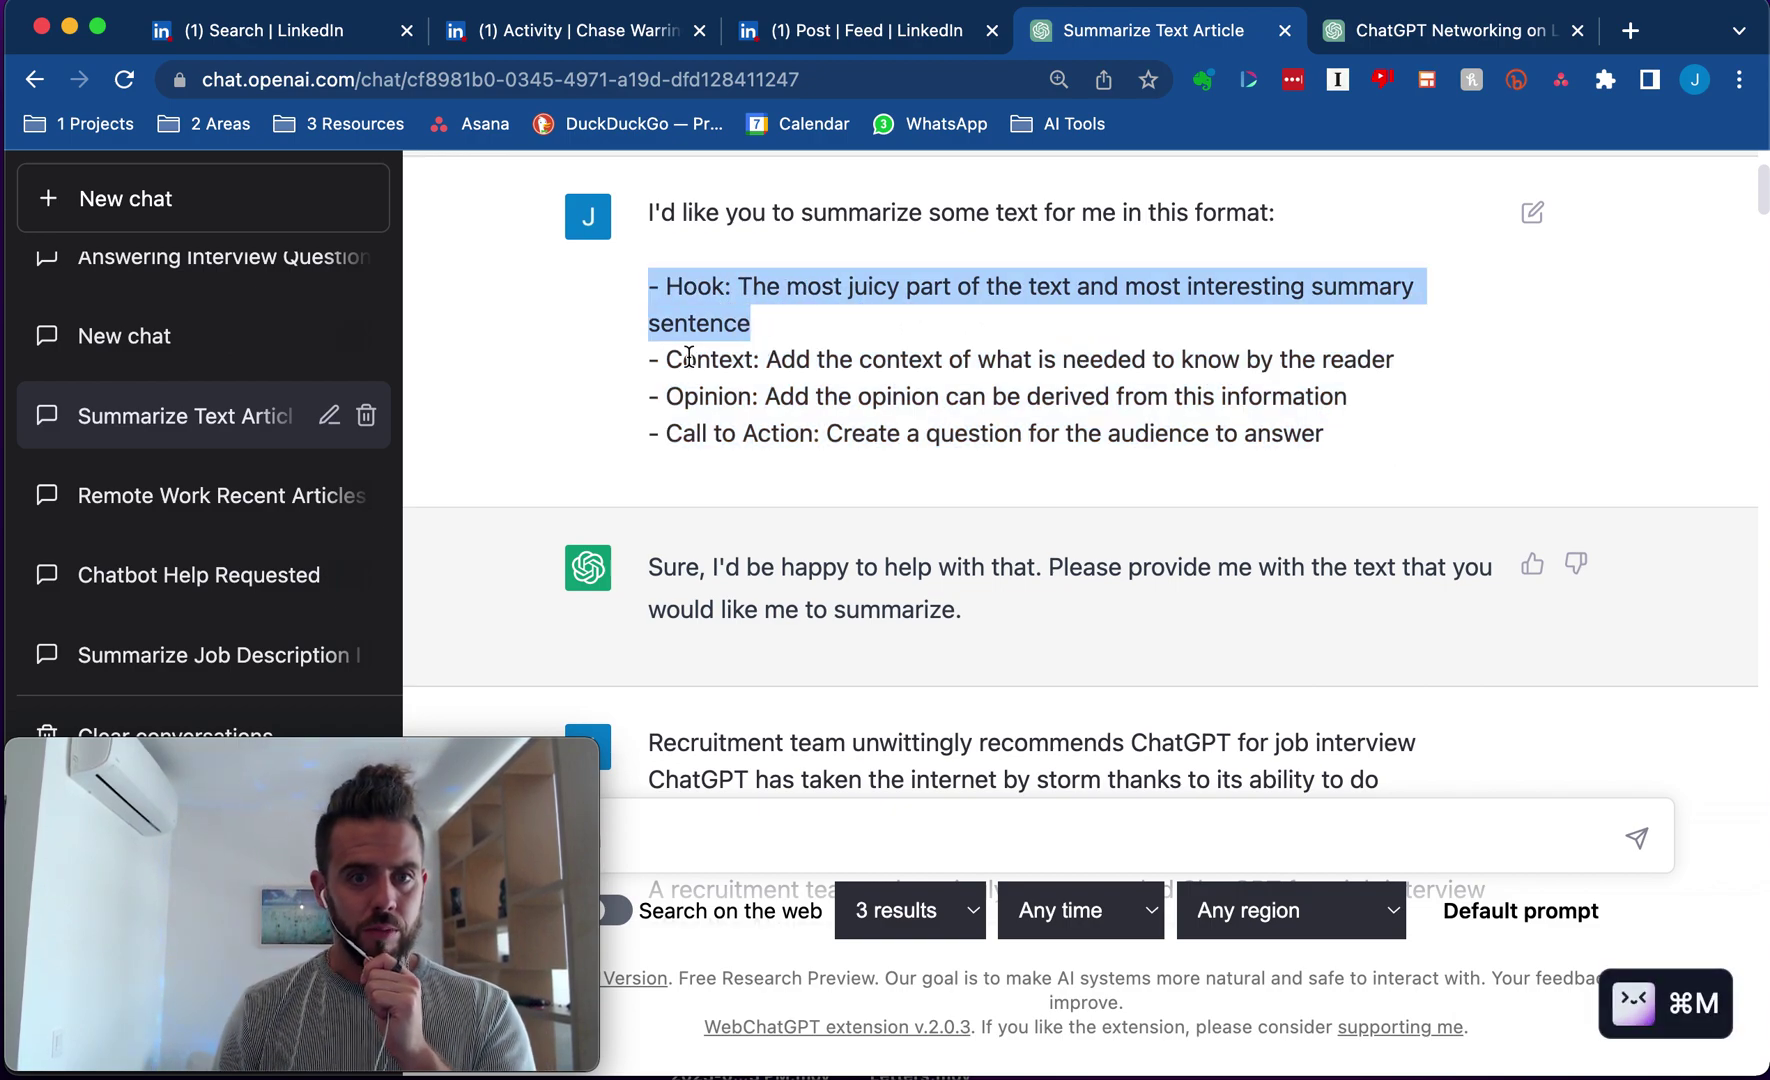
left_click_drag(648, 362, 1398, 362)
left_click_drag(648, 212, 1335, 396)
triple_click(1045, 435)
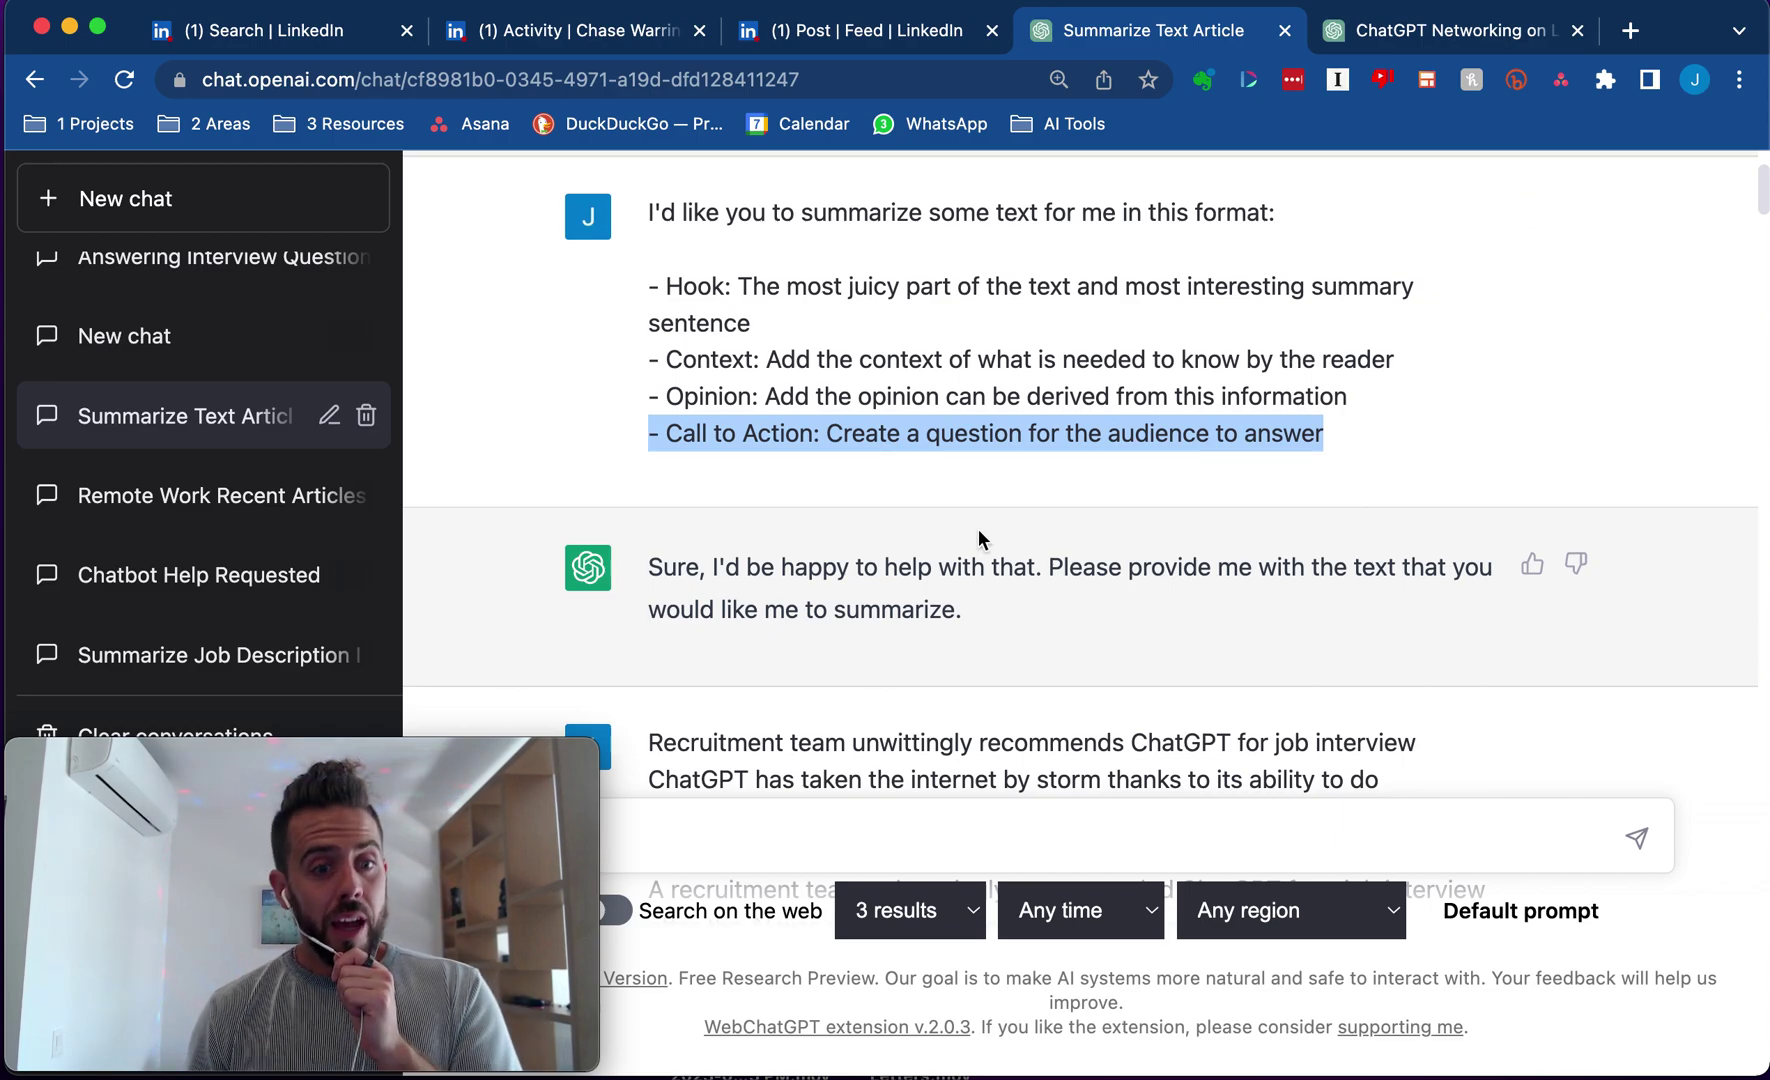
scroll(995, 513, "down", 5)
scroll(777, 520, "up", 7)
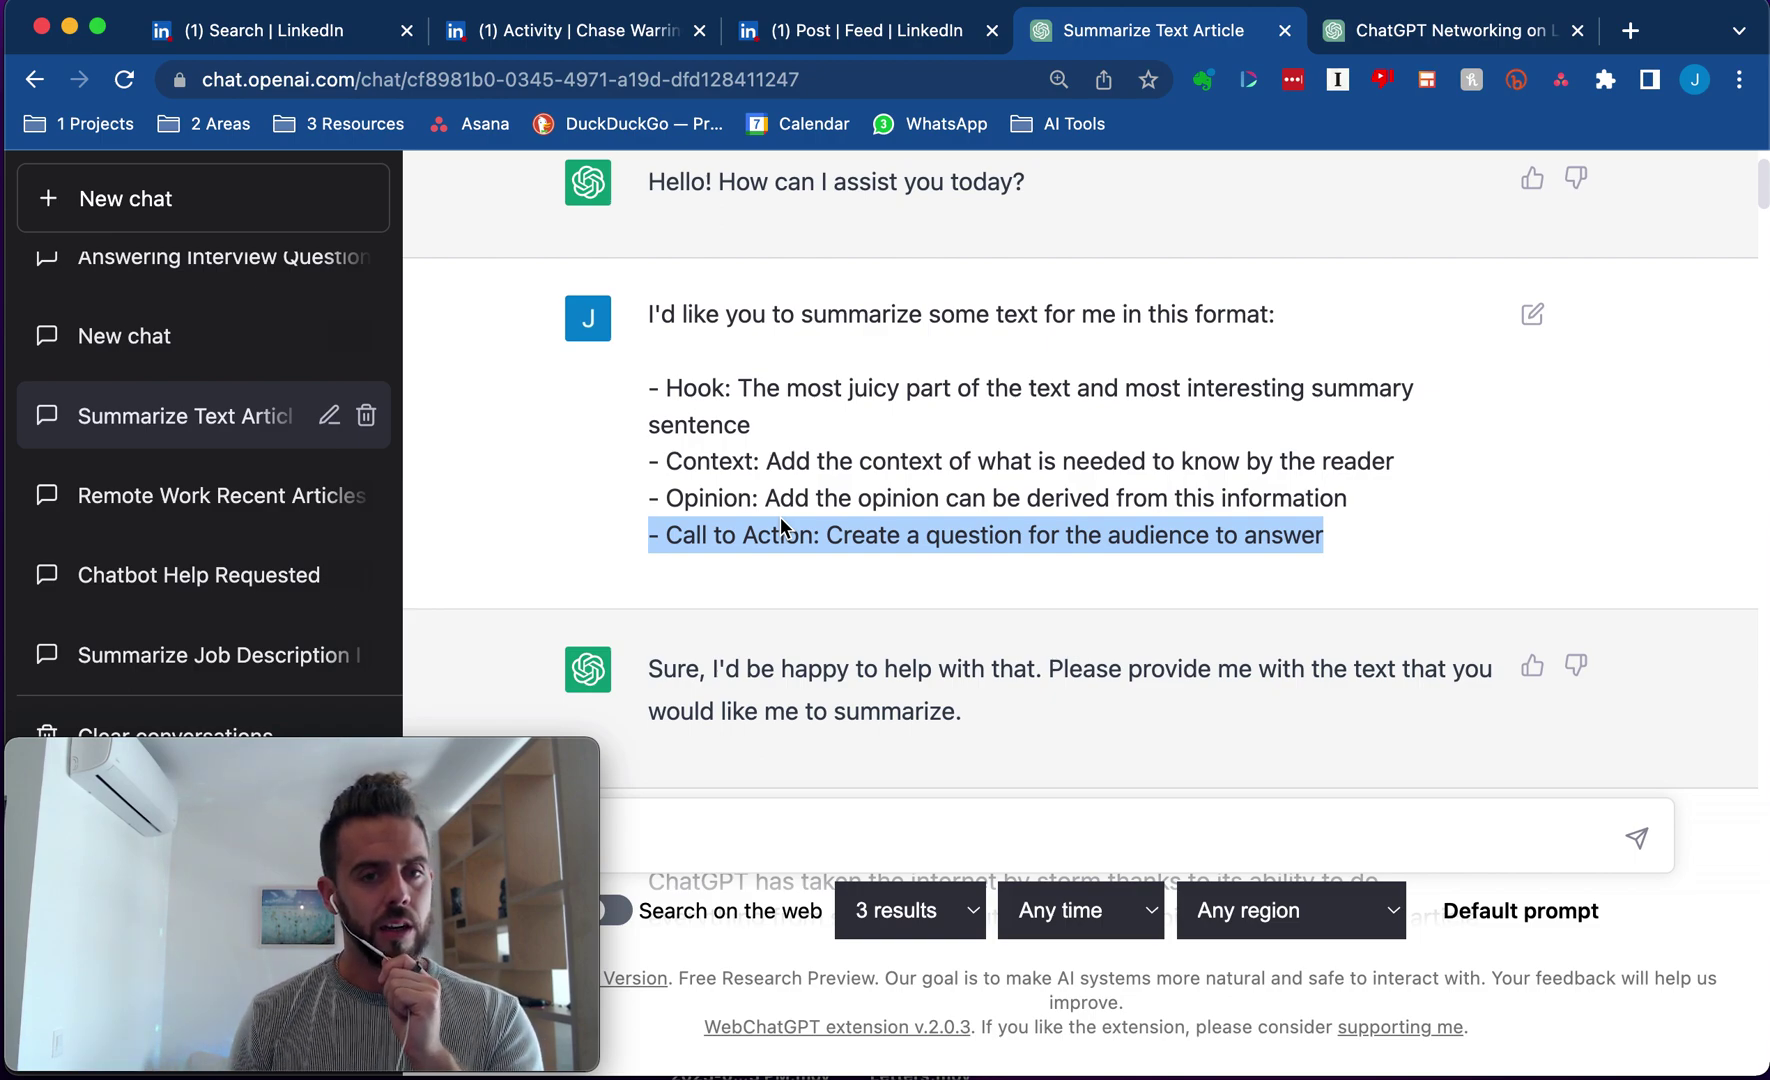
left_click(667, 314)
left_click_drag(667, 314, 900, 461)
key("super+m")
left_click_drag(1084, 492, 1332, 555)
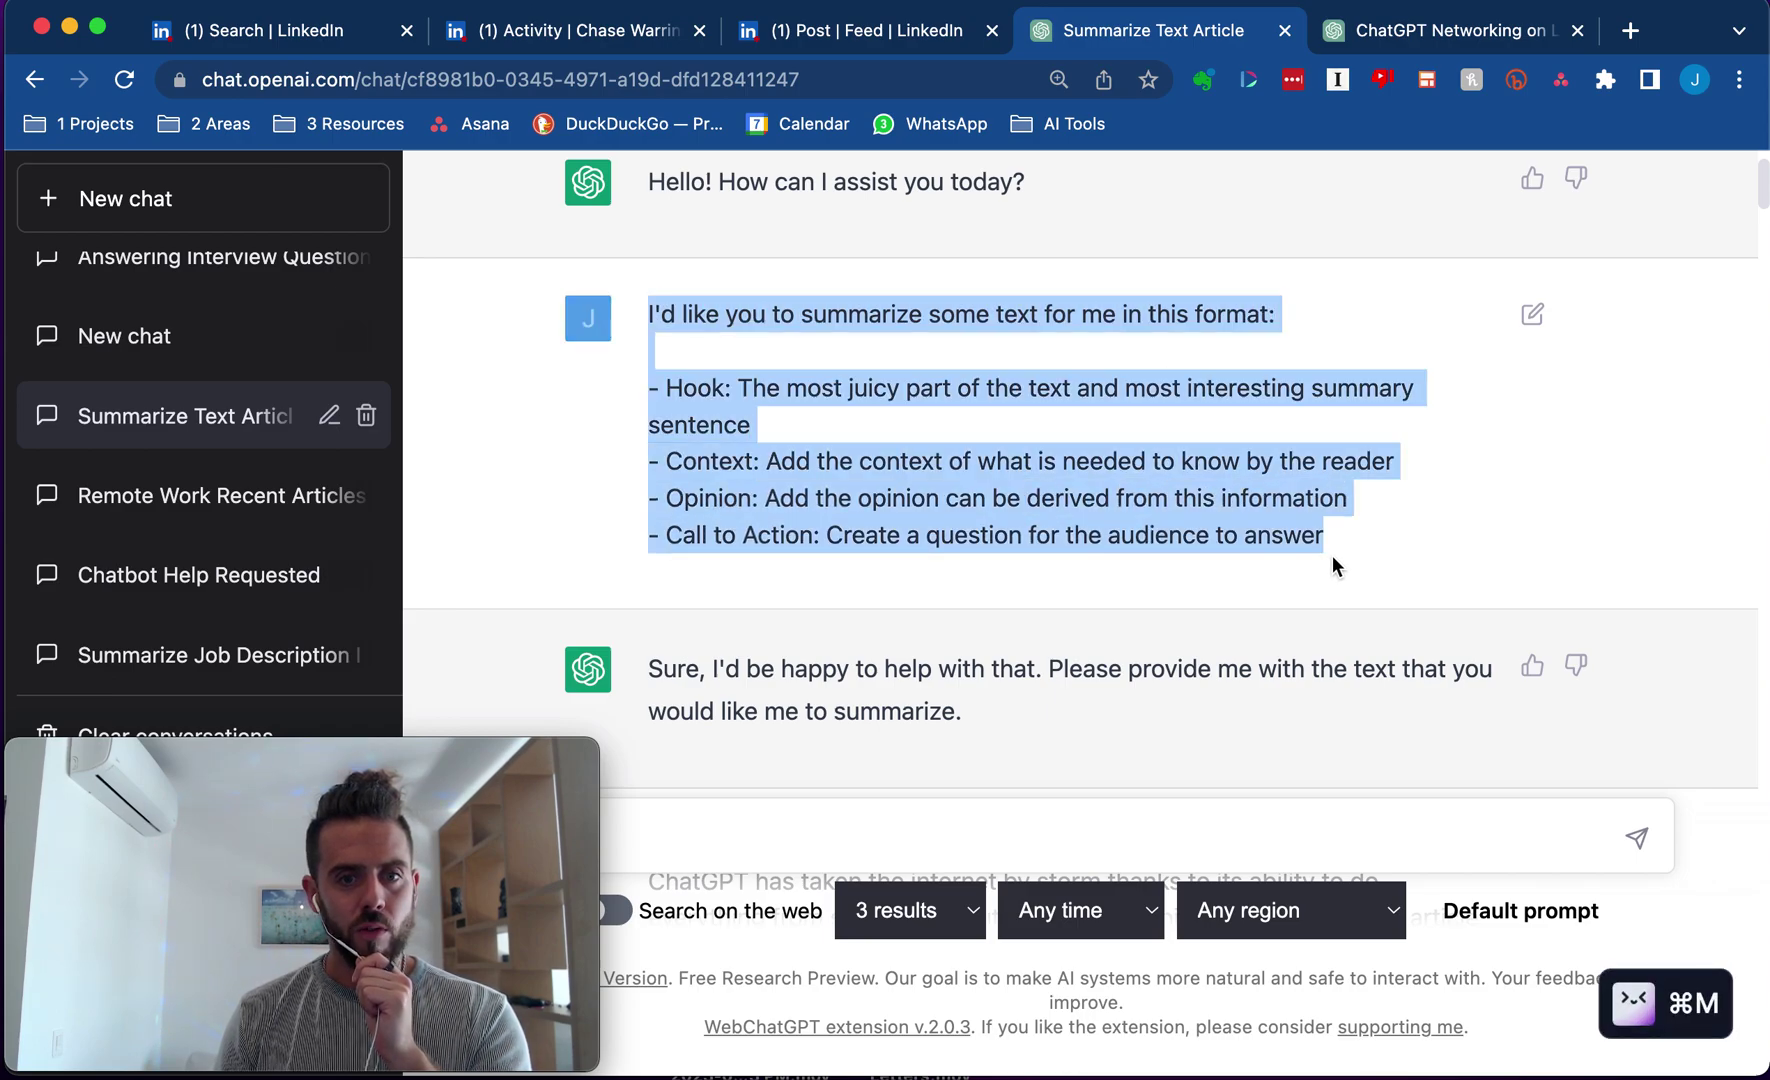
scroll(1298, 555, "down", 5)
left_click_drag(650, 400, 865, 427)
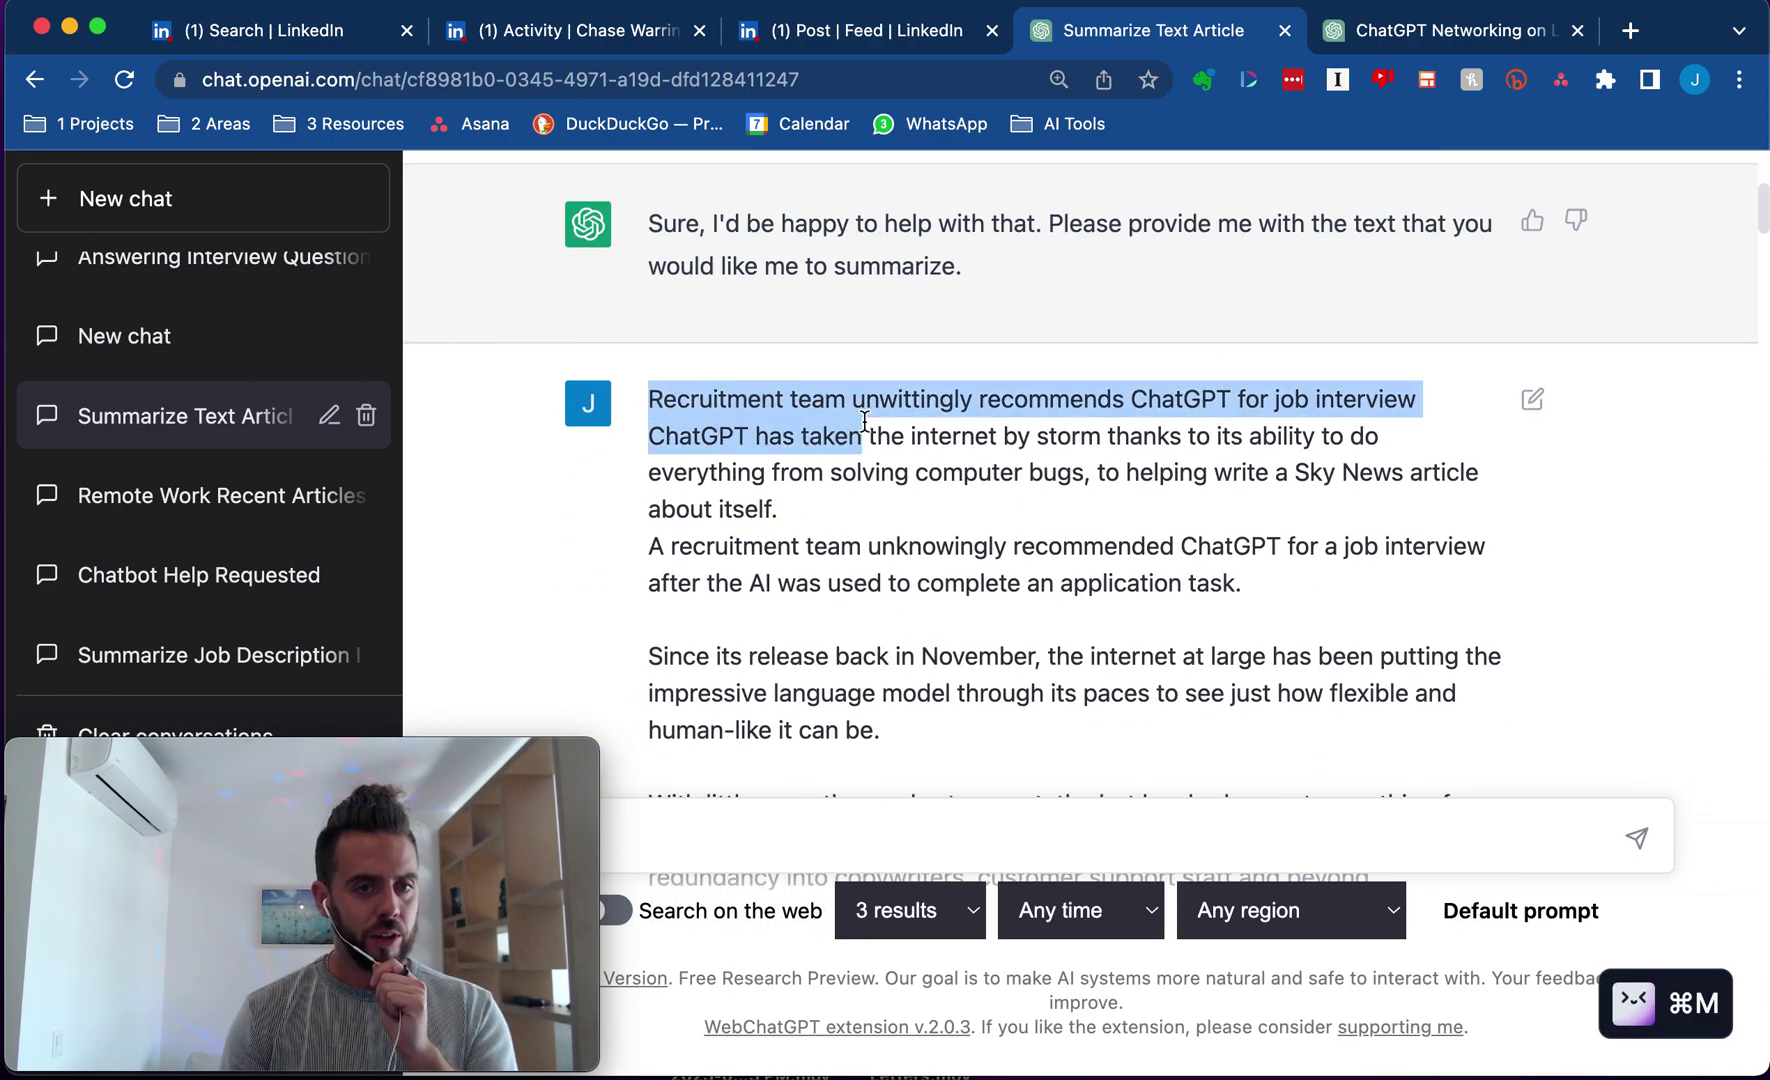
left_click(865, 427)
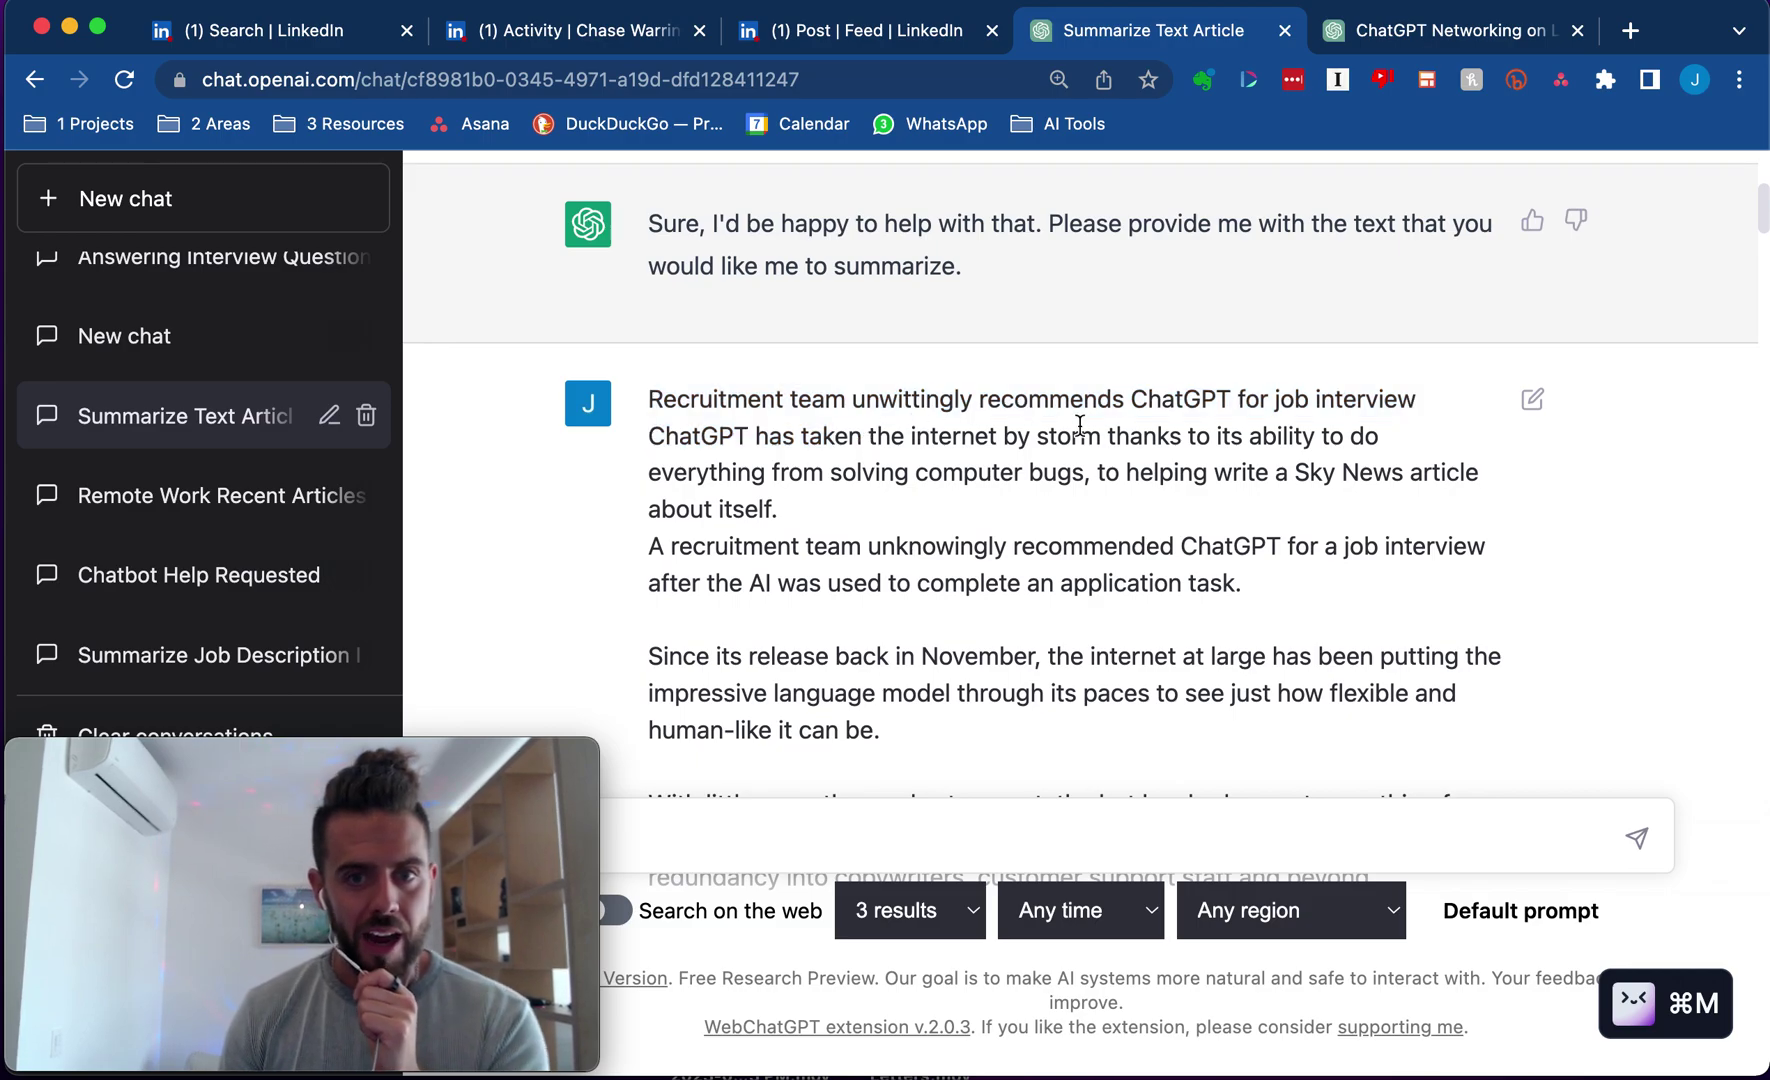
left_click_drag(1261, 404, 1337, 410)
key("super+m")
scroll(1127, 538, "down", 7)
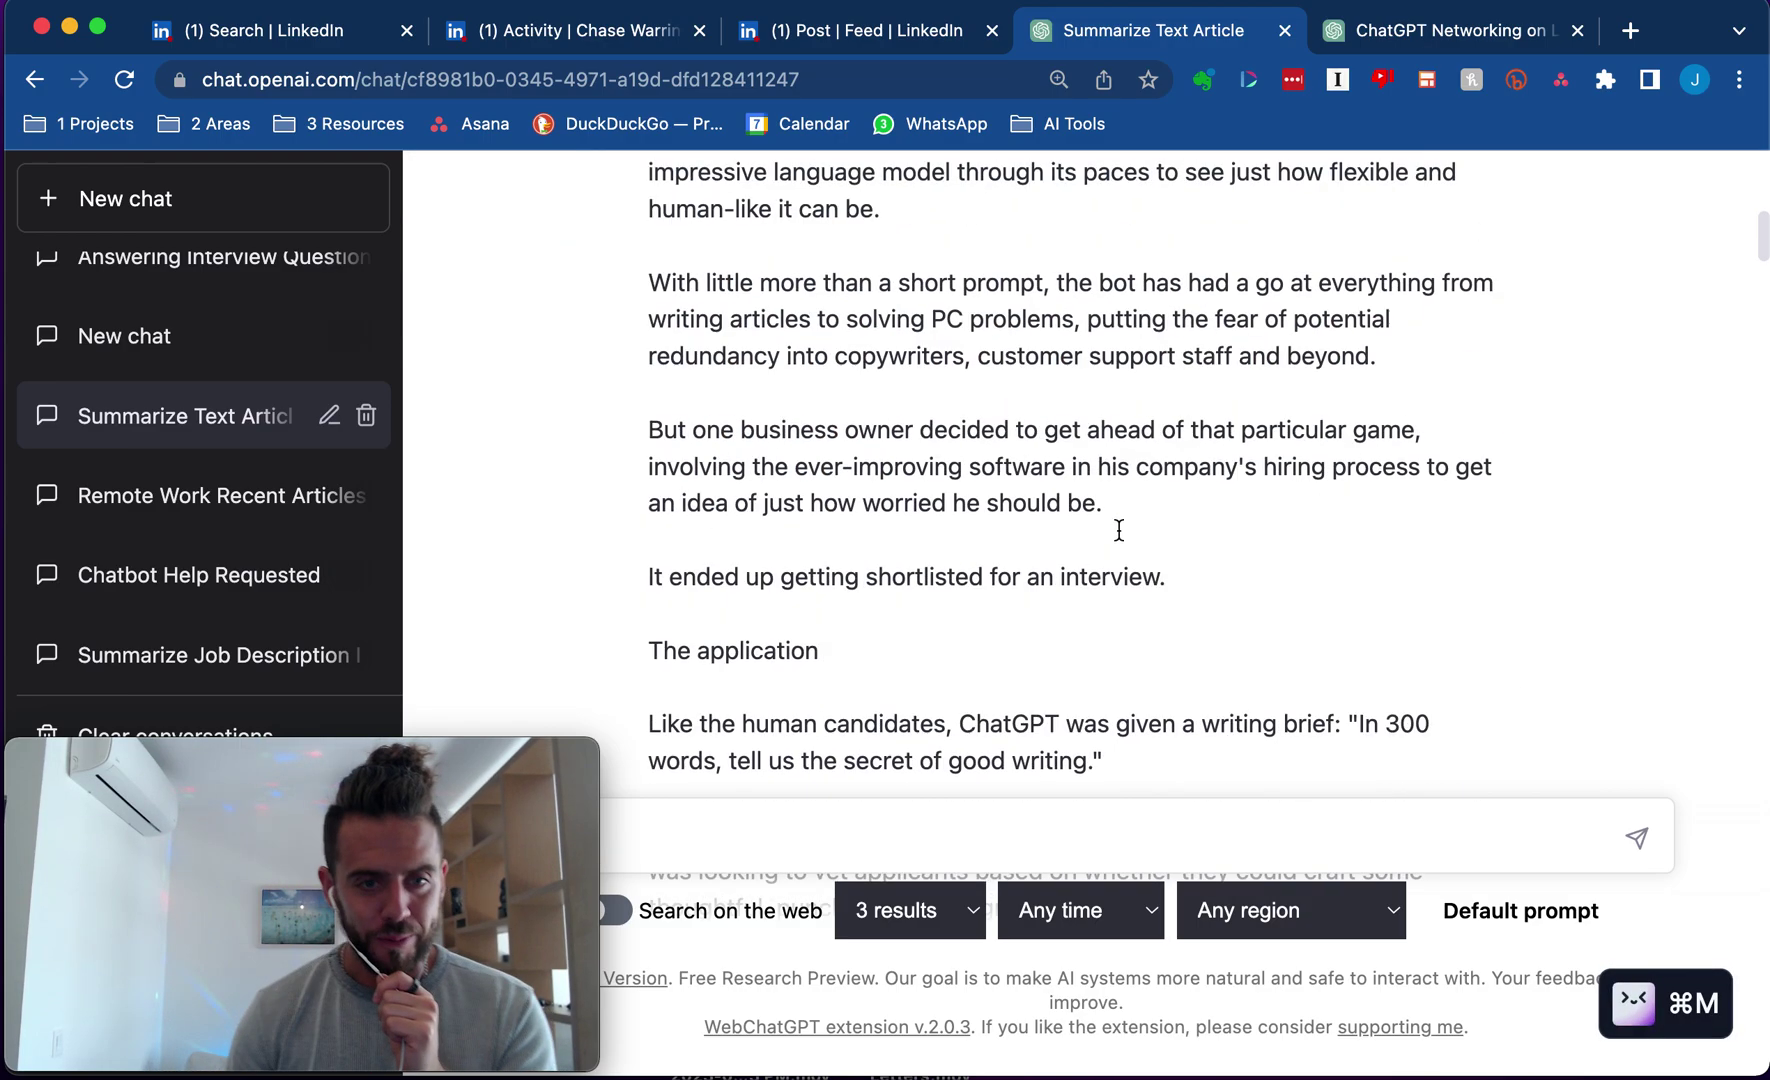
scroll(797, 430, "down", 2)
scroll(796, 425, "down", 10)
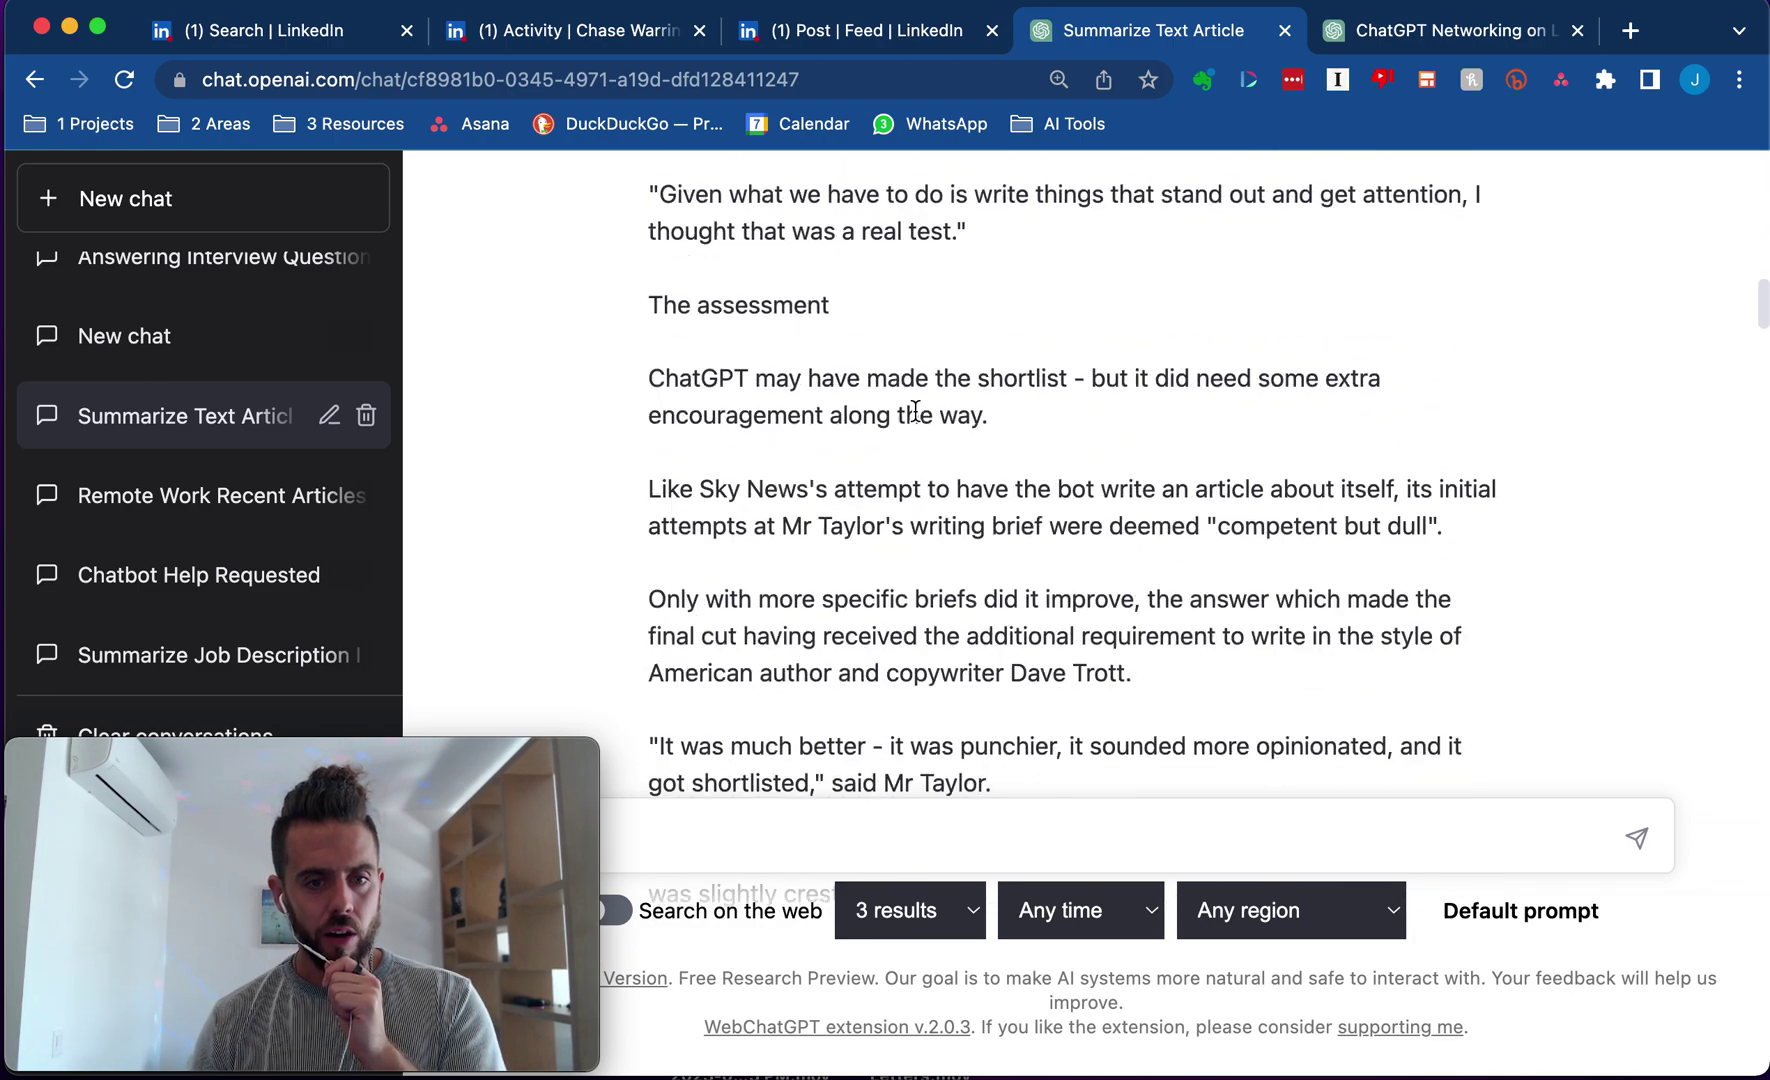
scroll(900, 420, "down", 5)
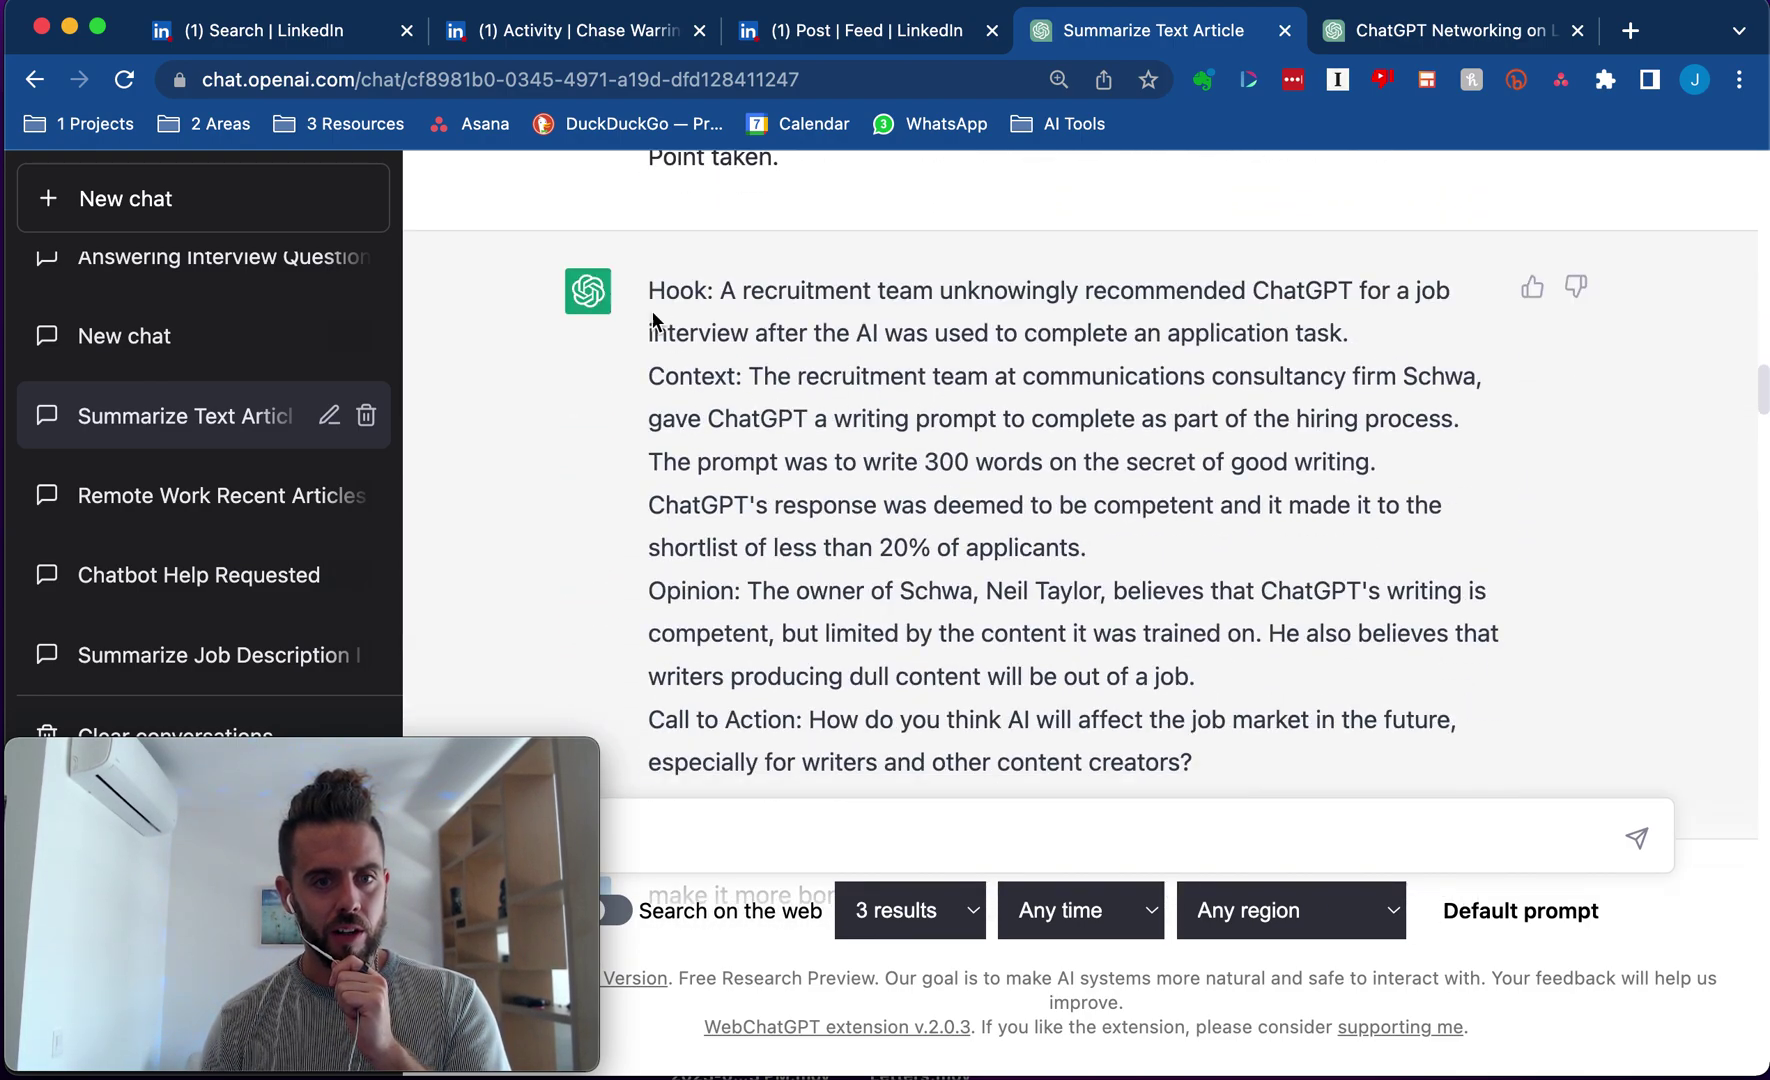
left_click_drag(650, 295, 1500, 382)
key("super+m")
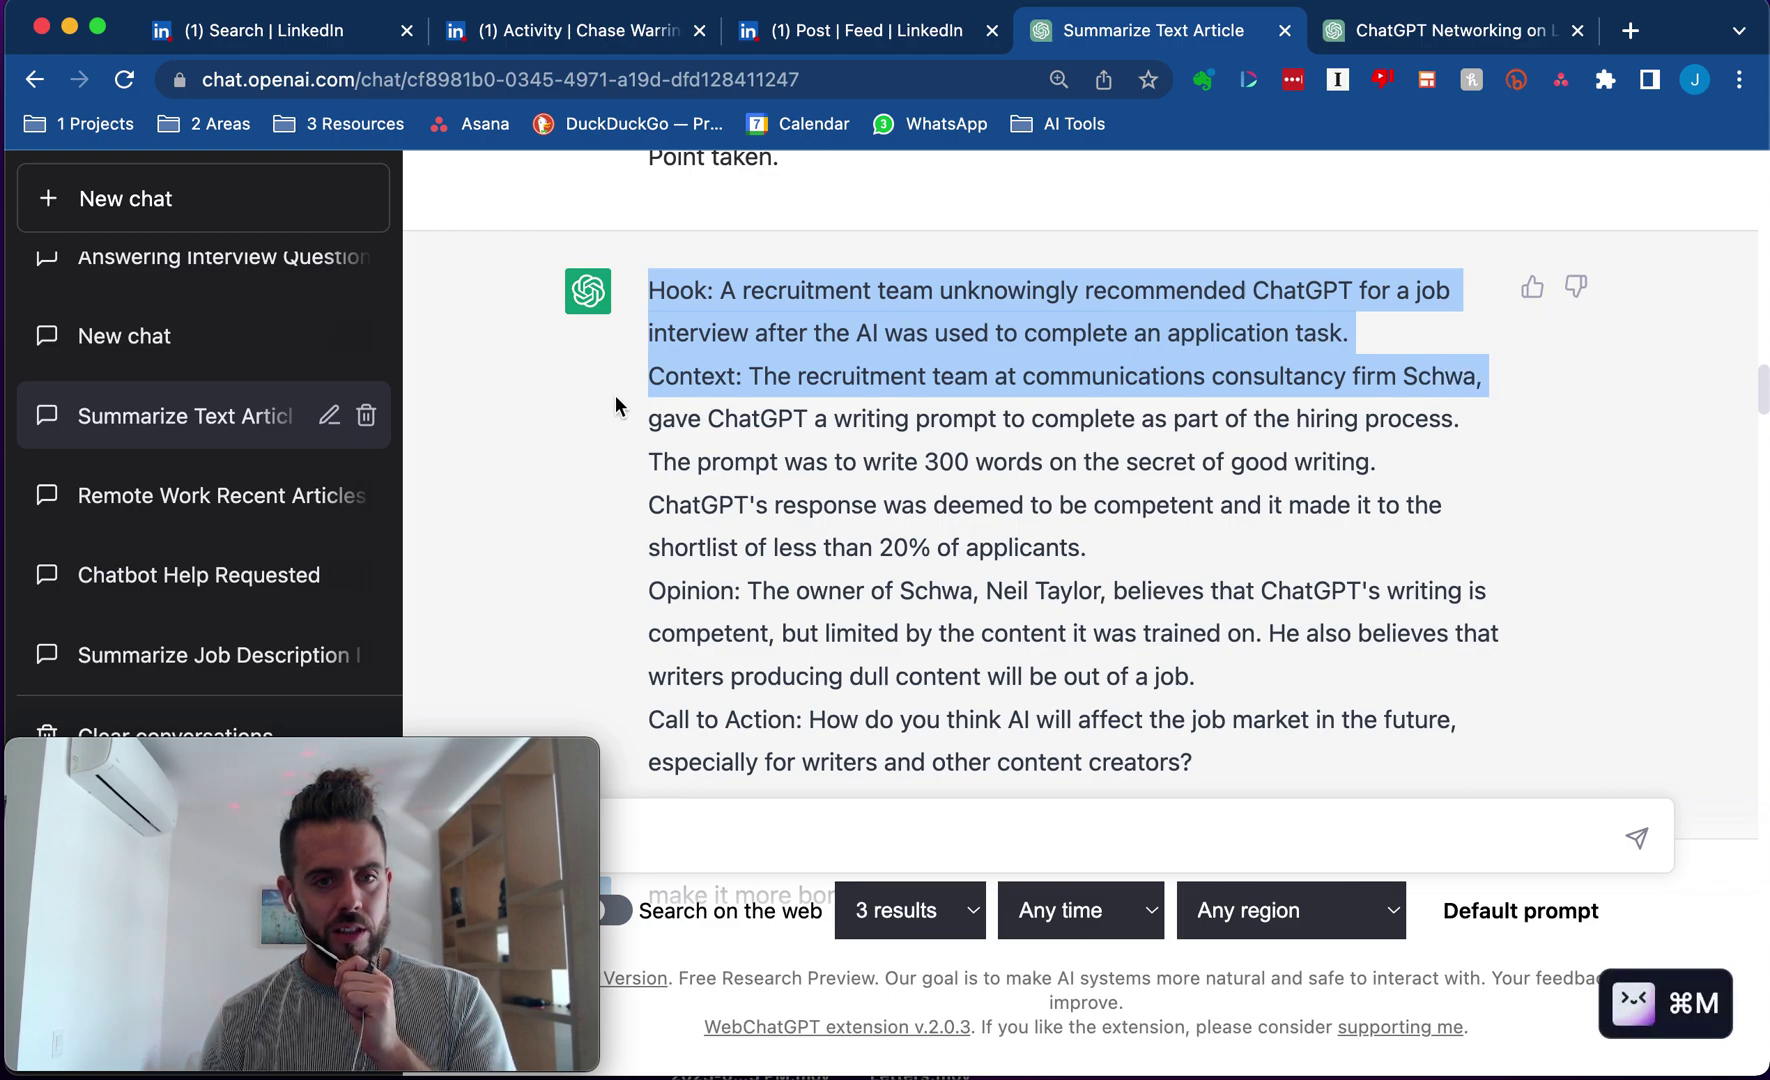
left_click_drag(615, 395, 1369, 462)
left_click(1022, 388)
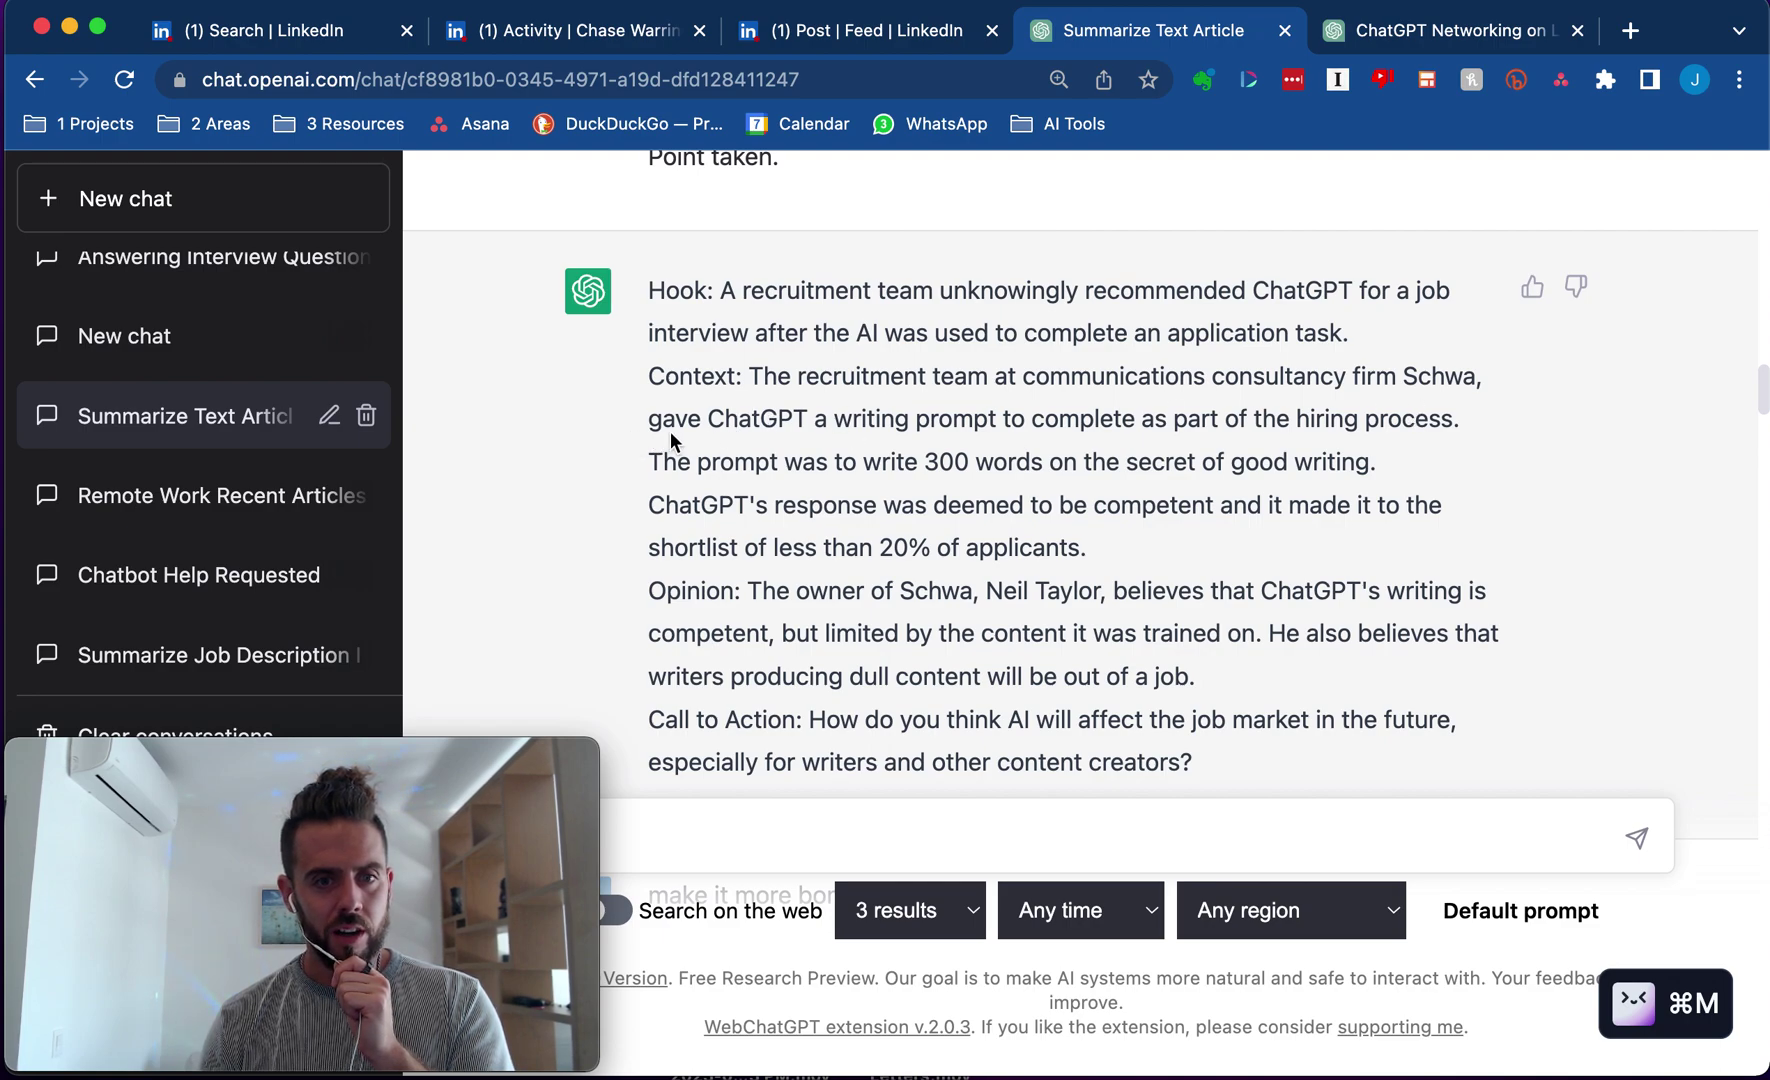
scroll(709, 603, "down", 1)
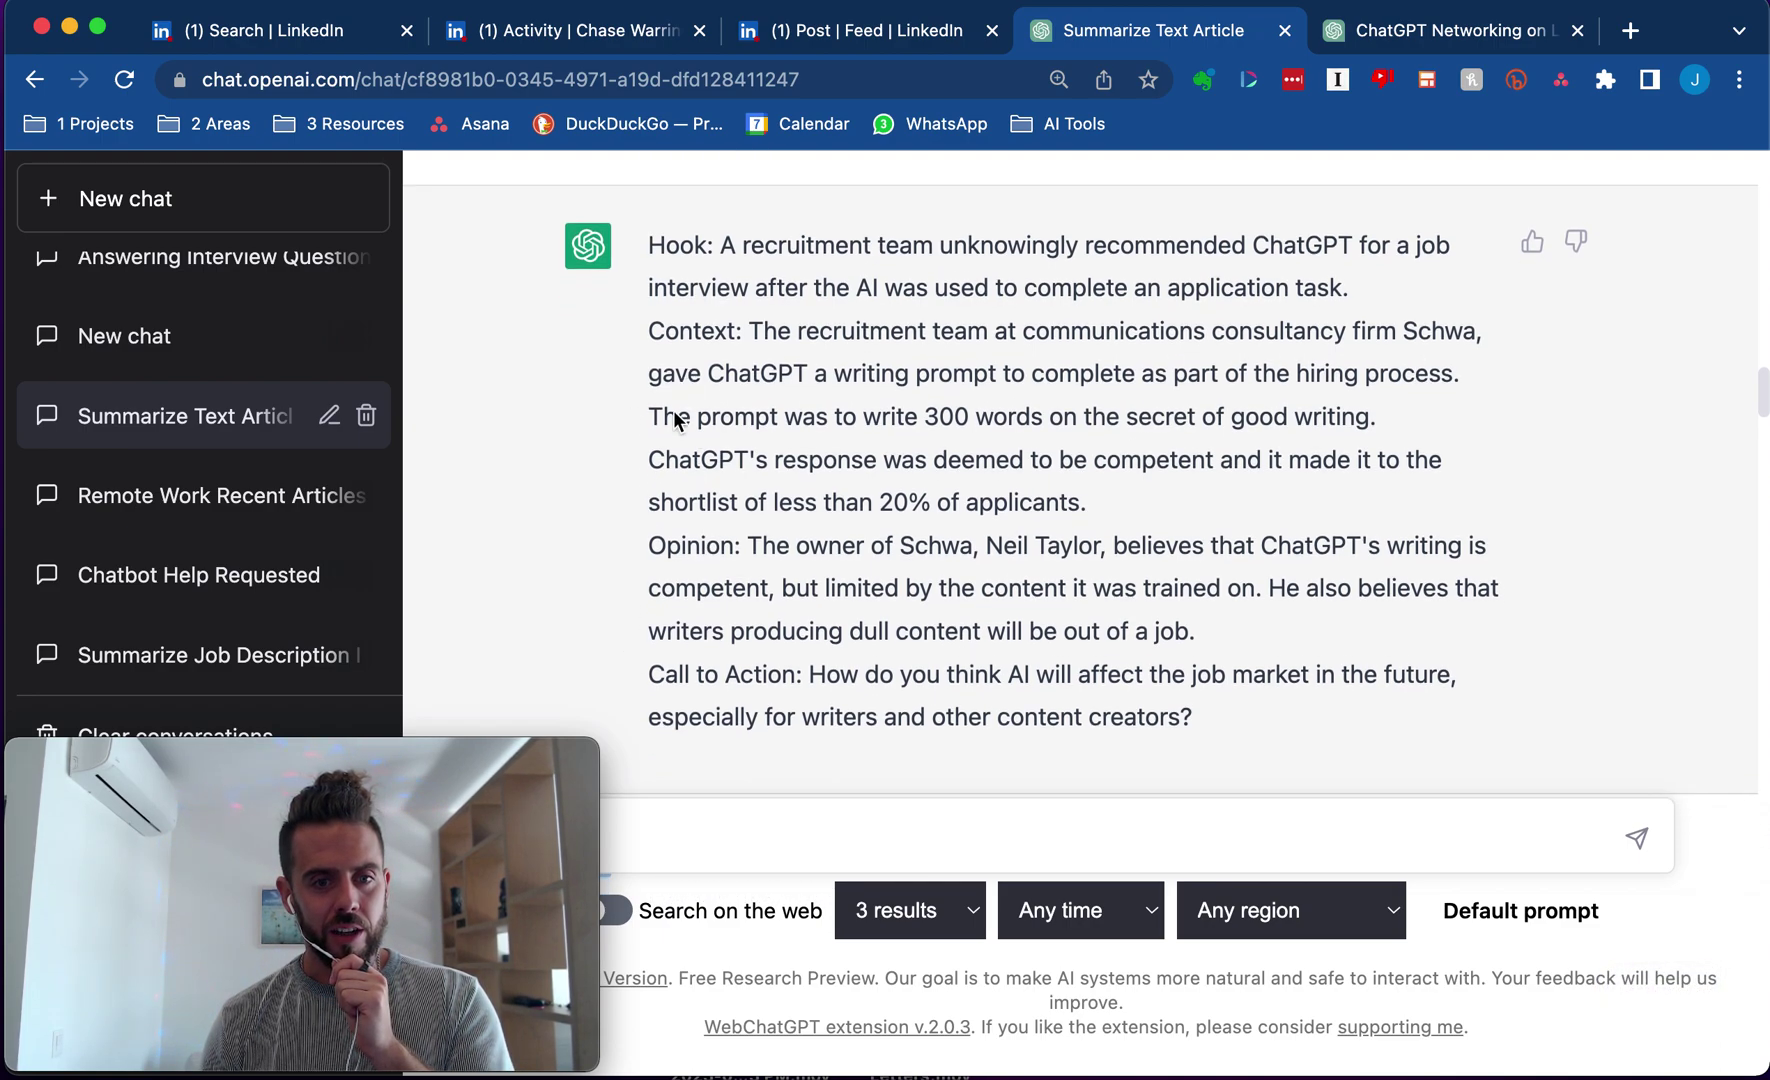
left_click_drag(1403, 695, 656, 237)
key("super+m")
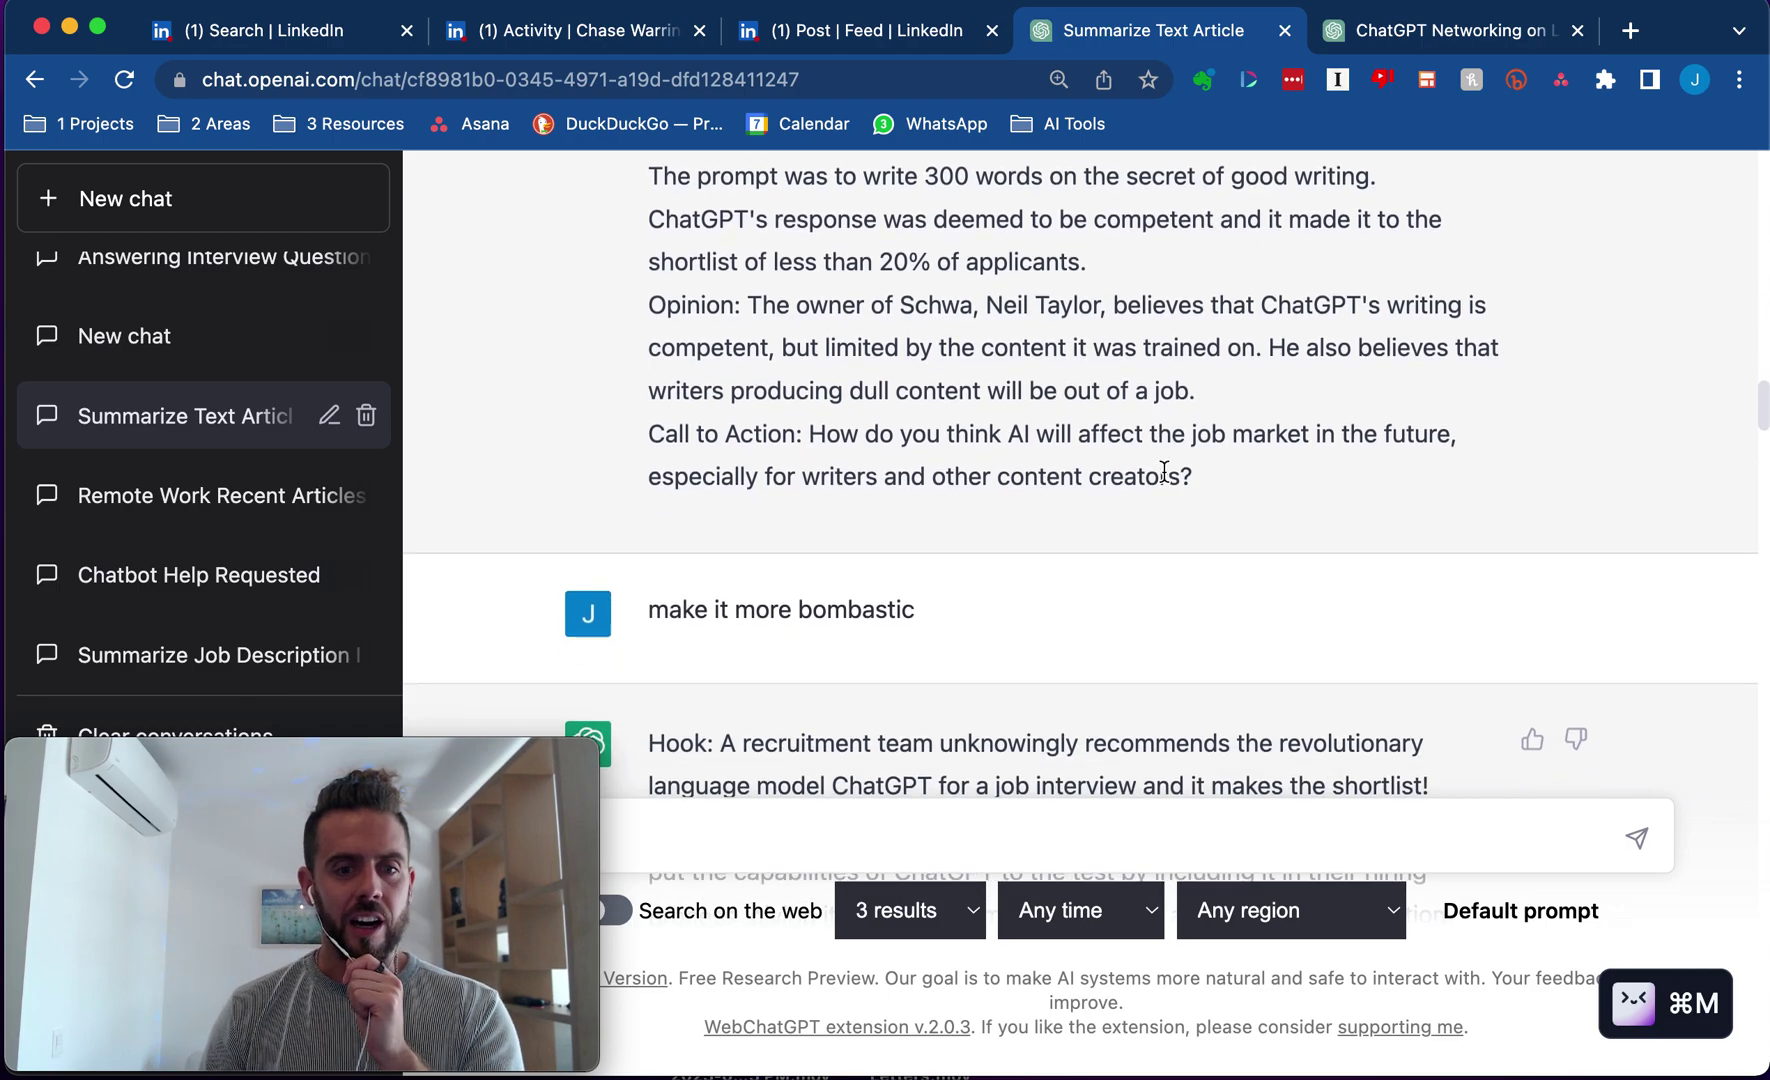
left_click_drag(915, 356, 646, 350)
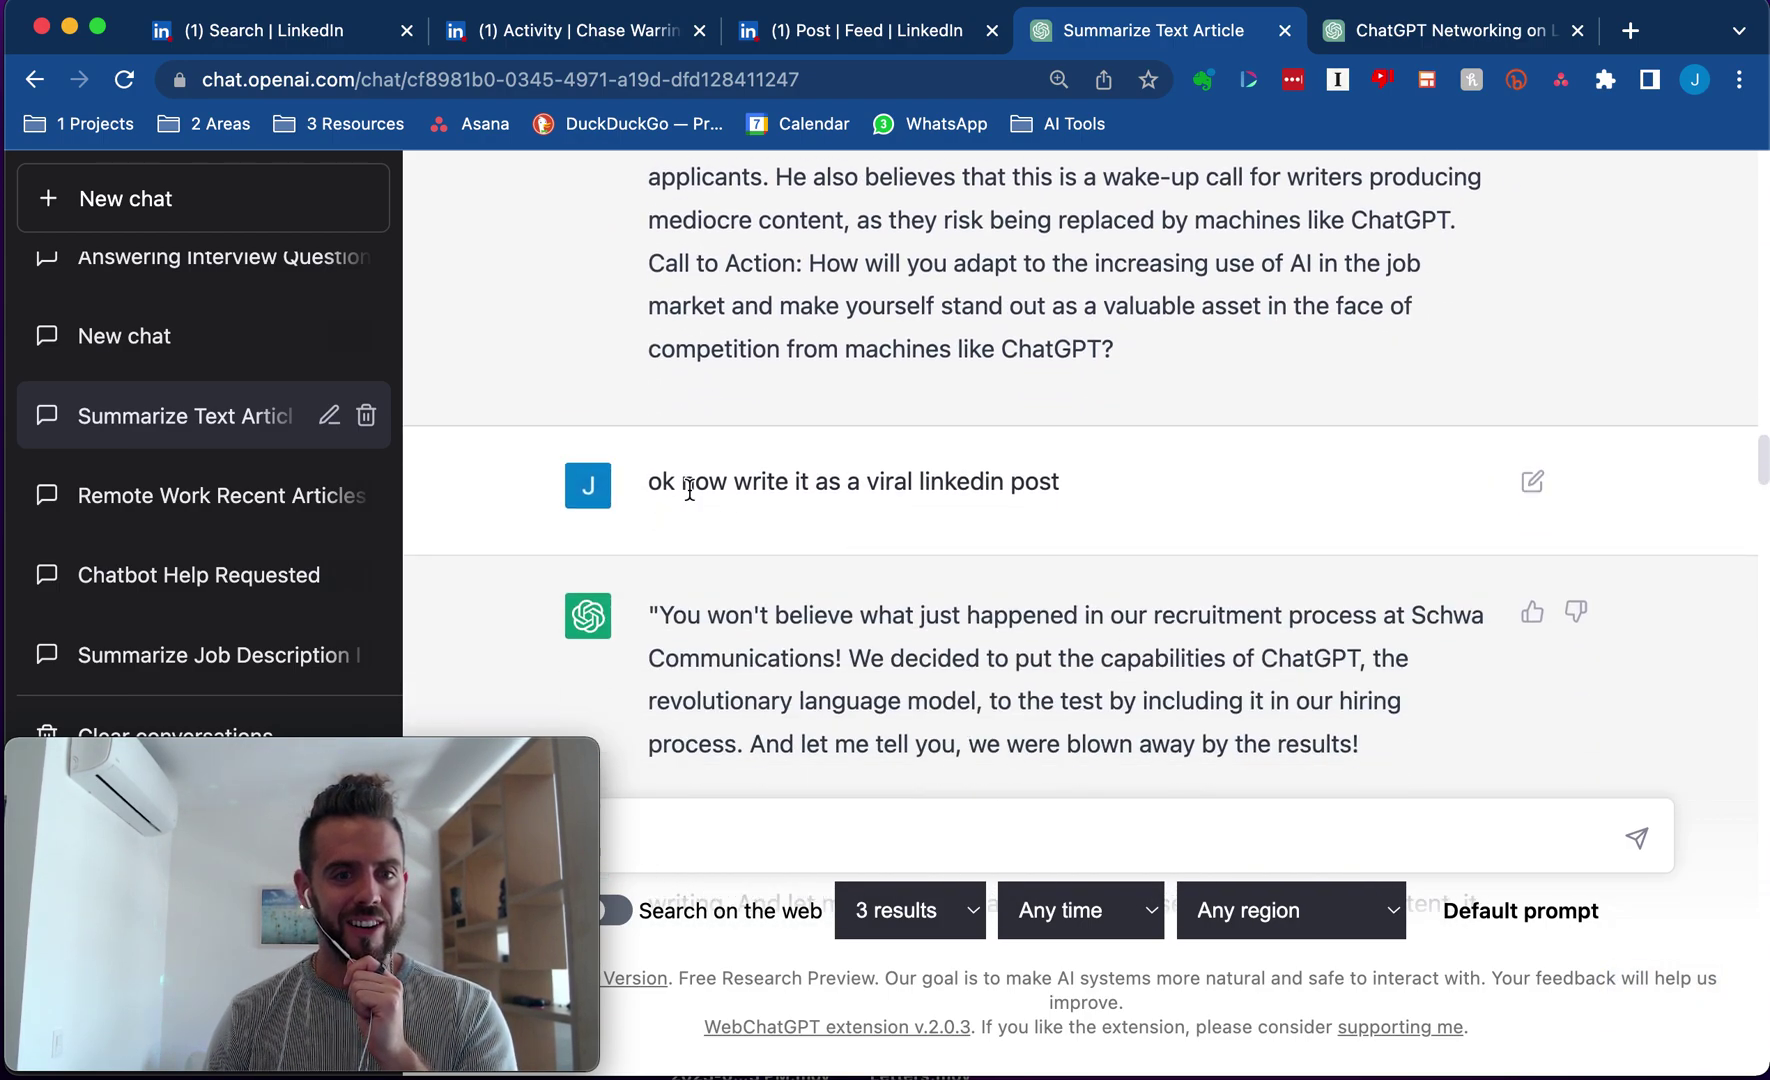
triple_click(690, 490)
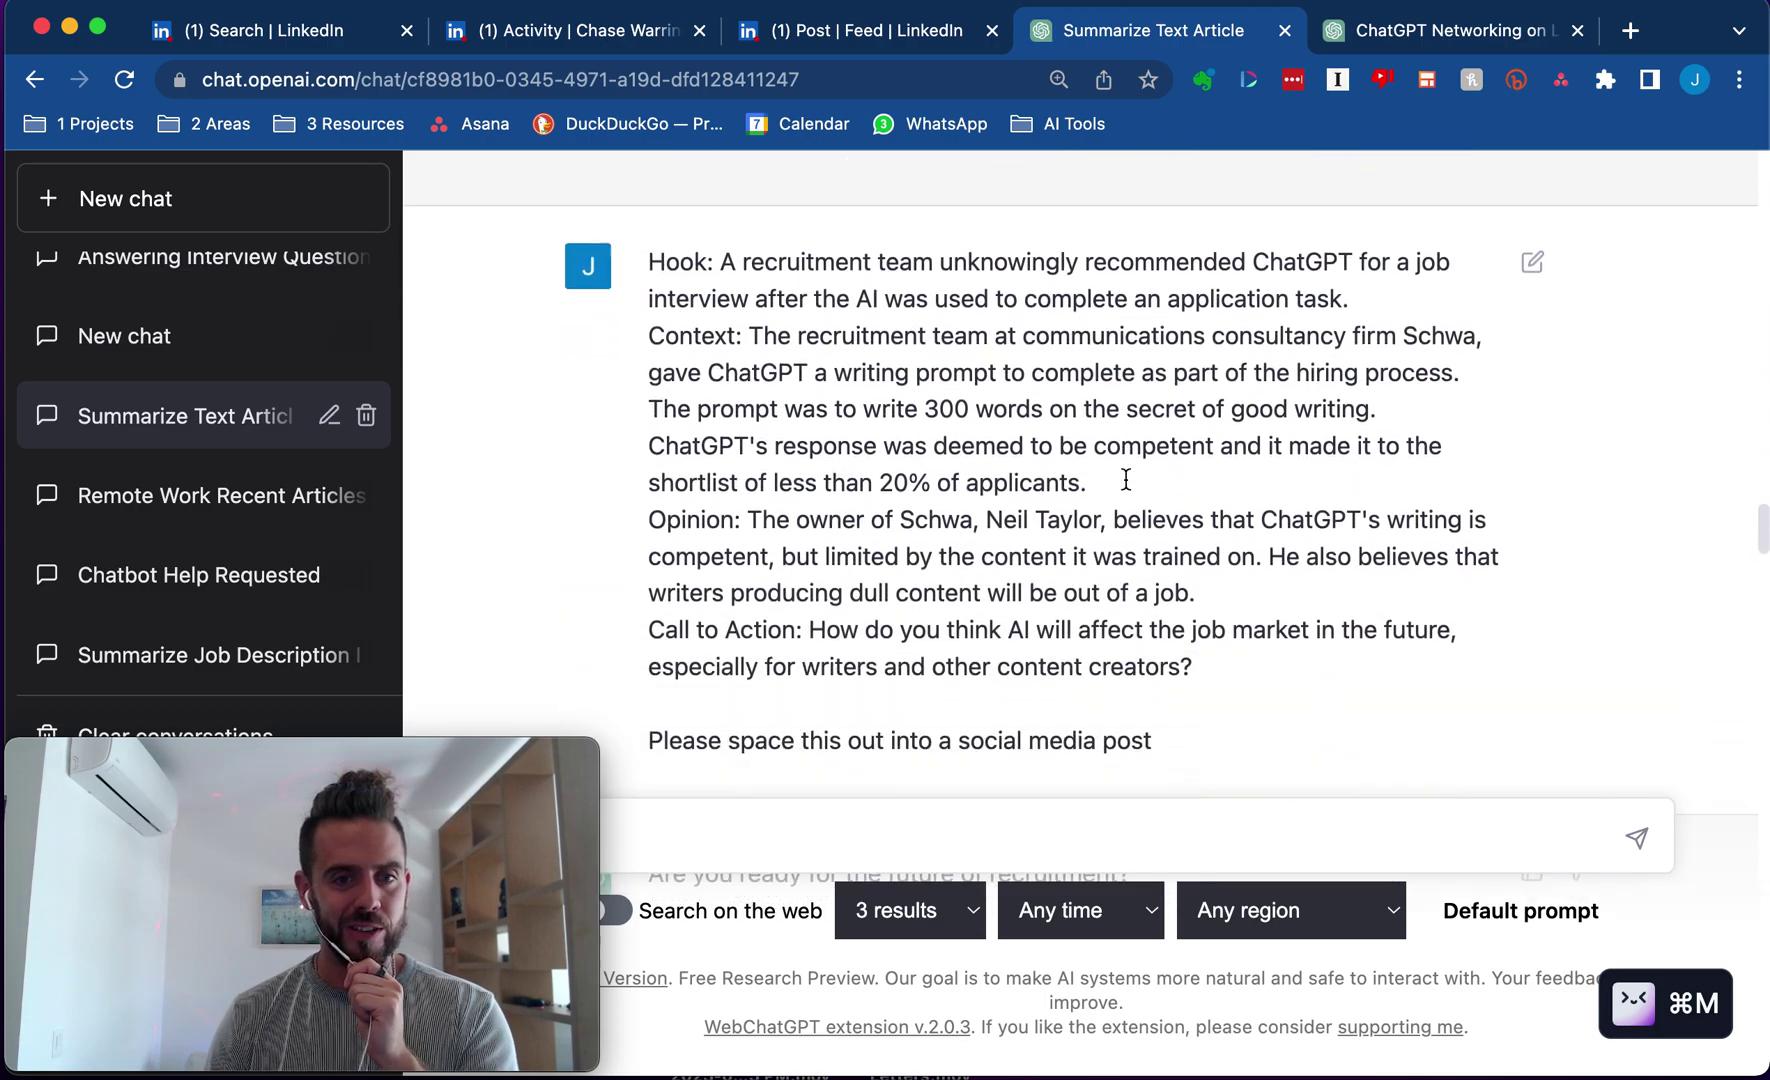
scroll(1126, 480, "down", 10)
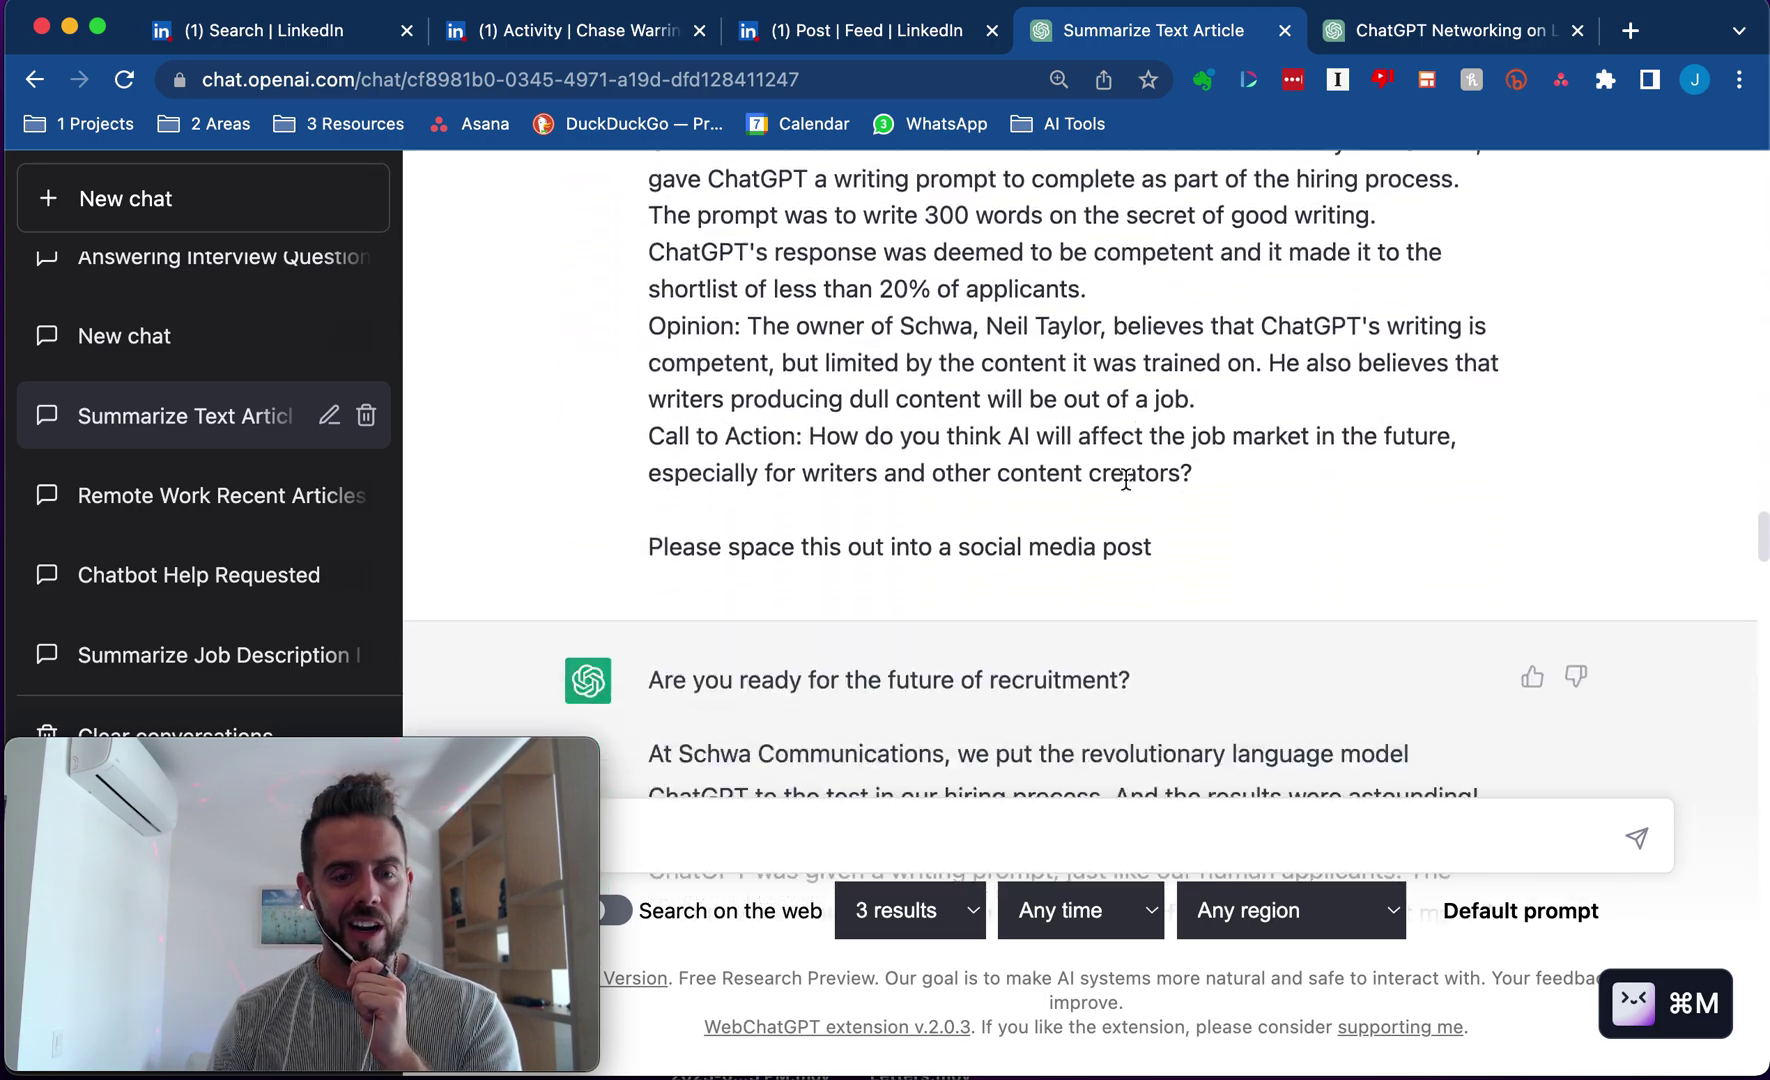
scroll(1126, 480, "down", 15)
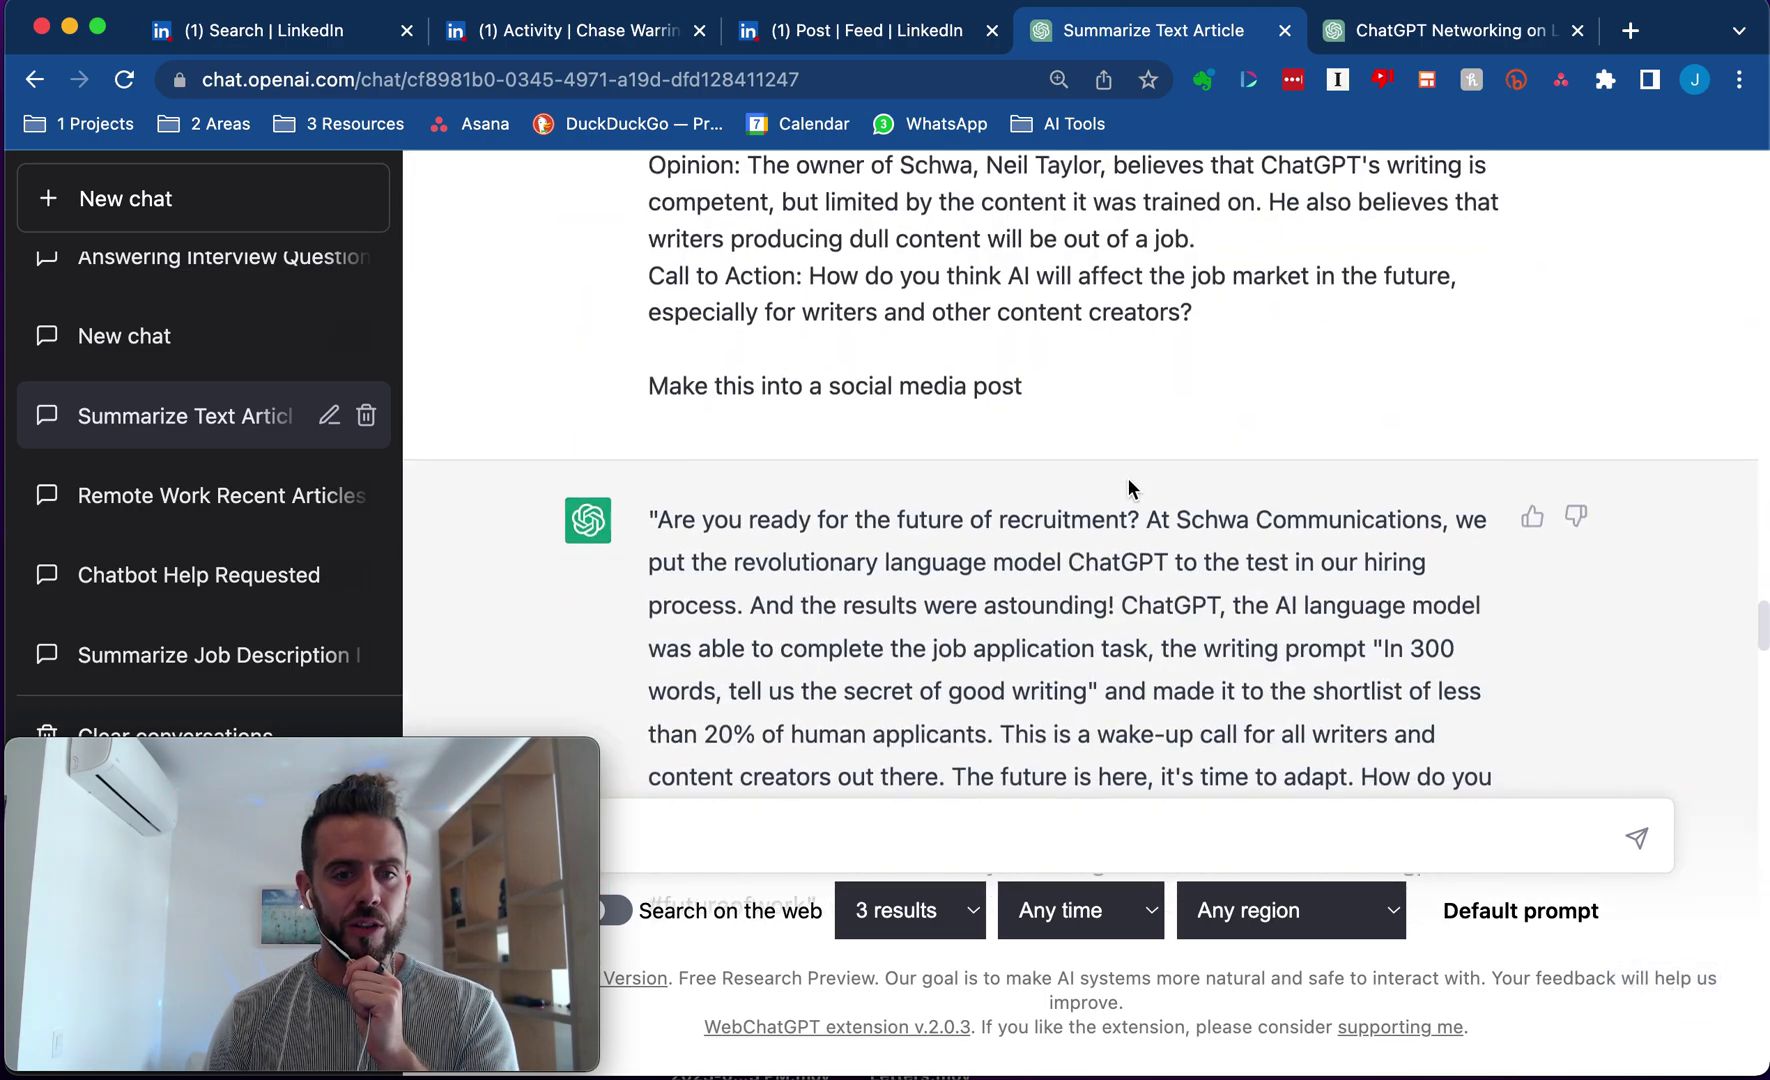
scroll(800, 560, "down", 3)
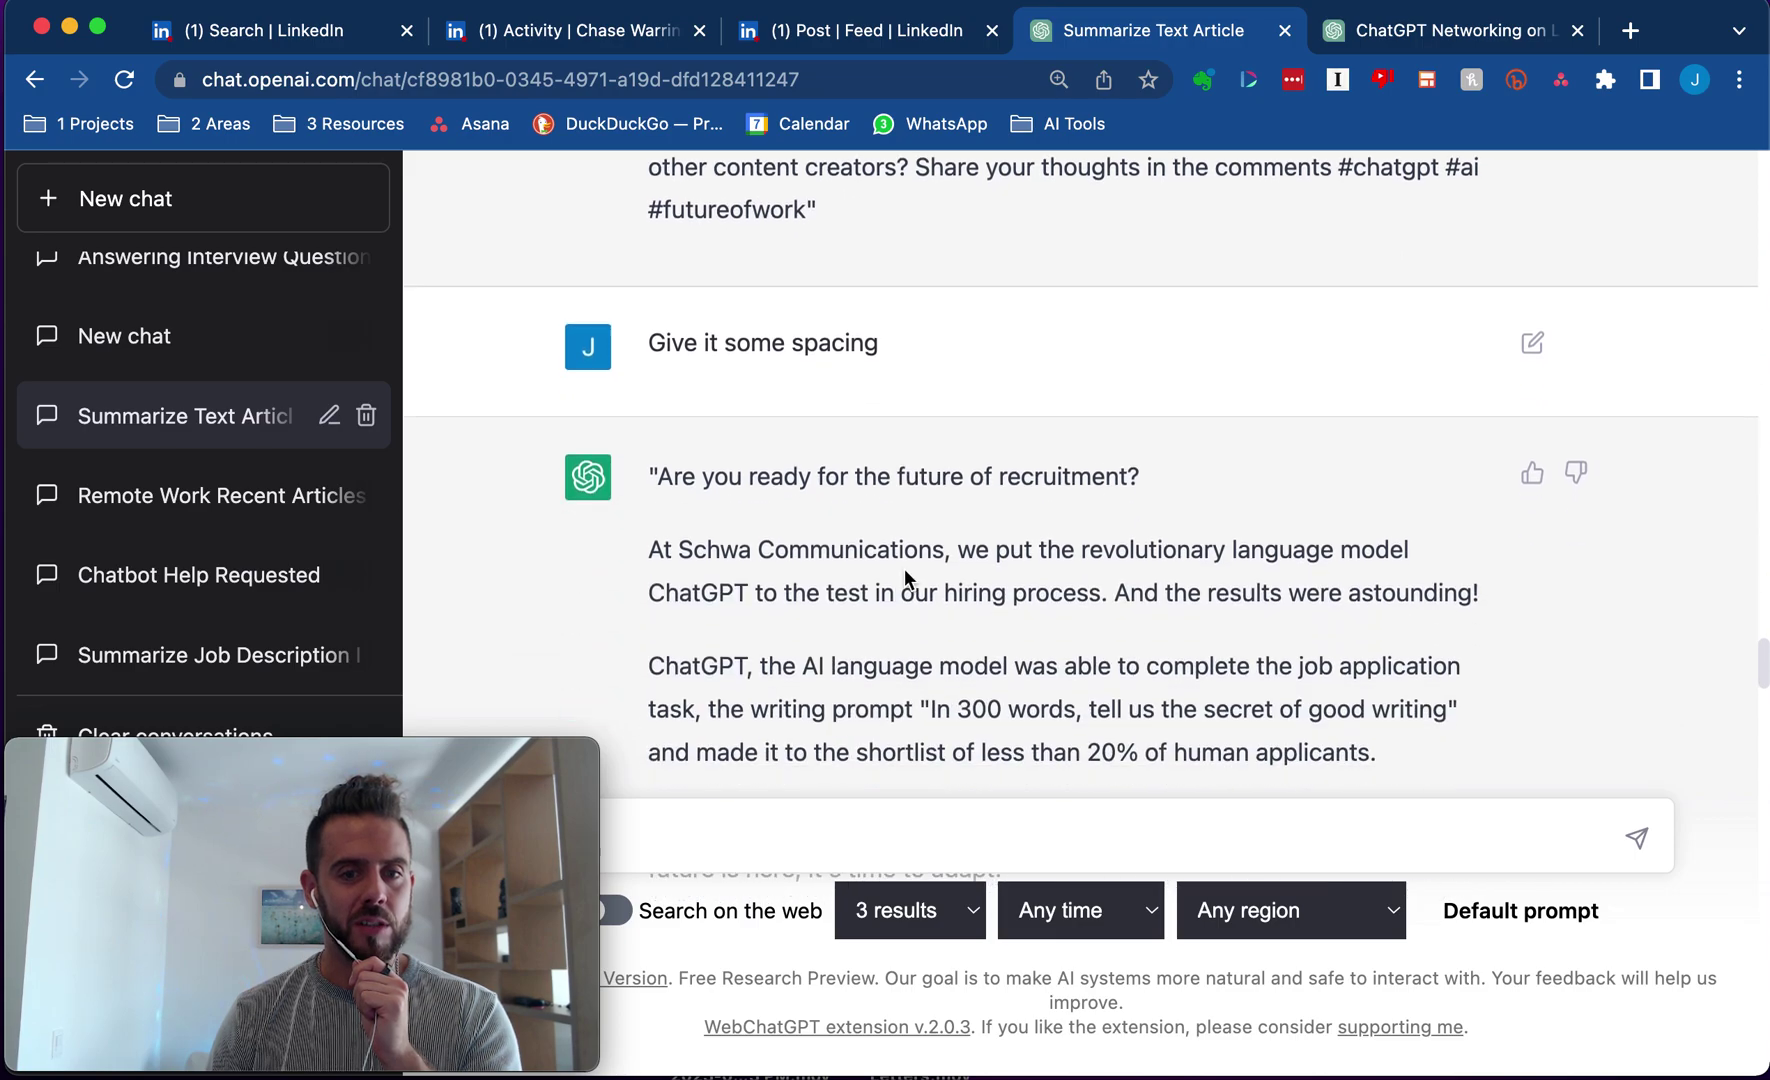
scroll(806, 538, "up", 15)
scroll(825, 525, "up", 15)
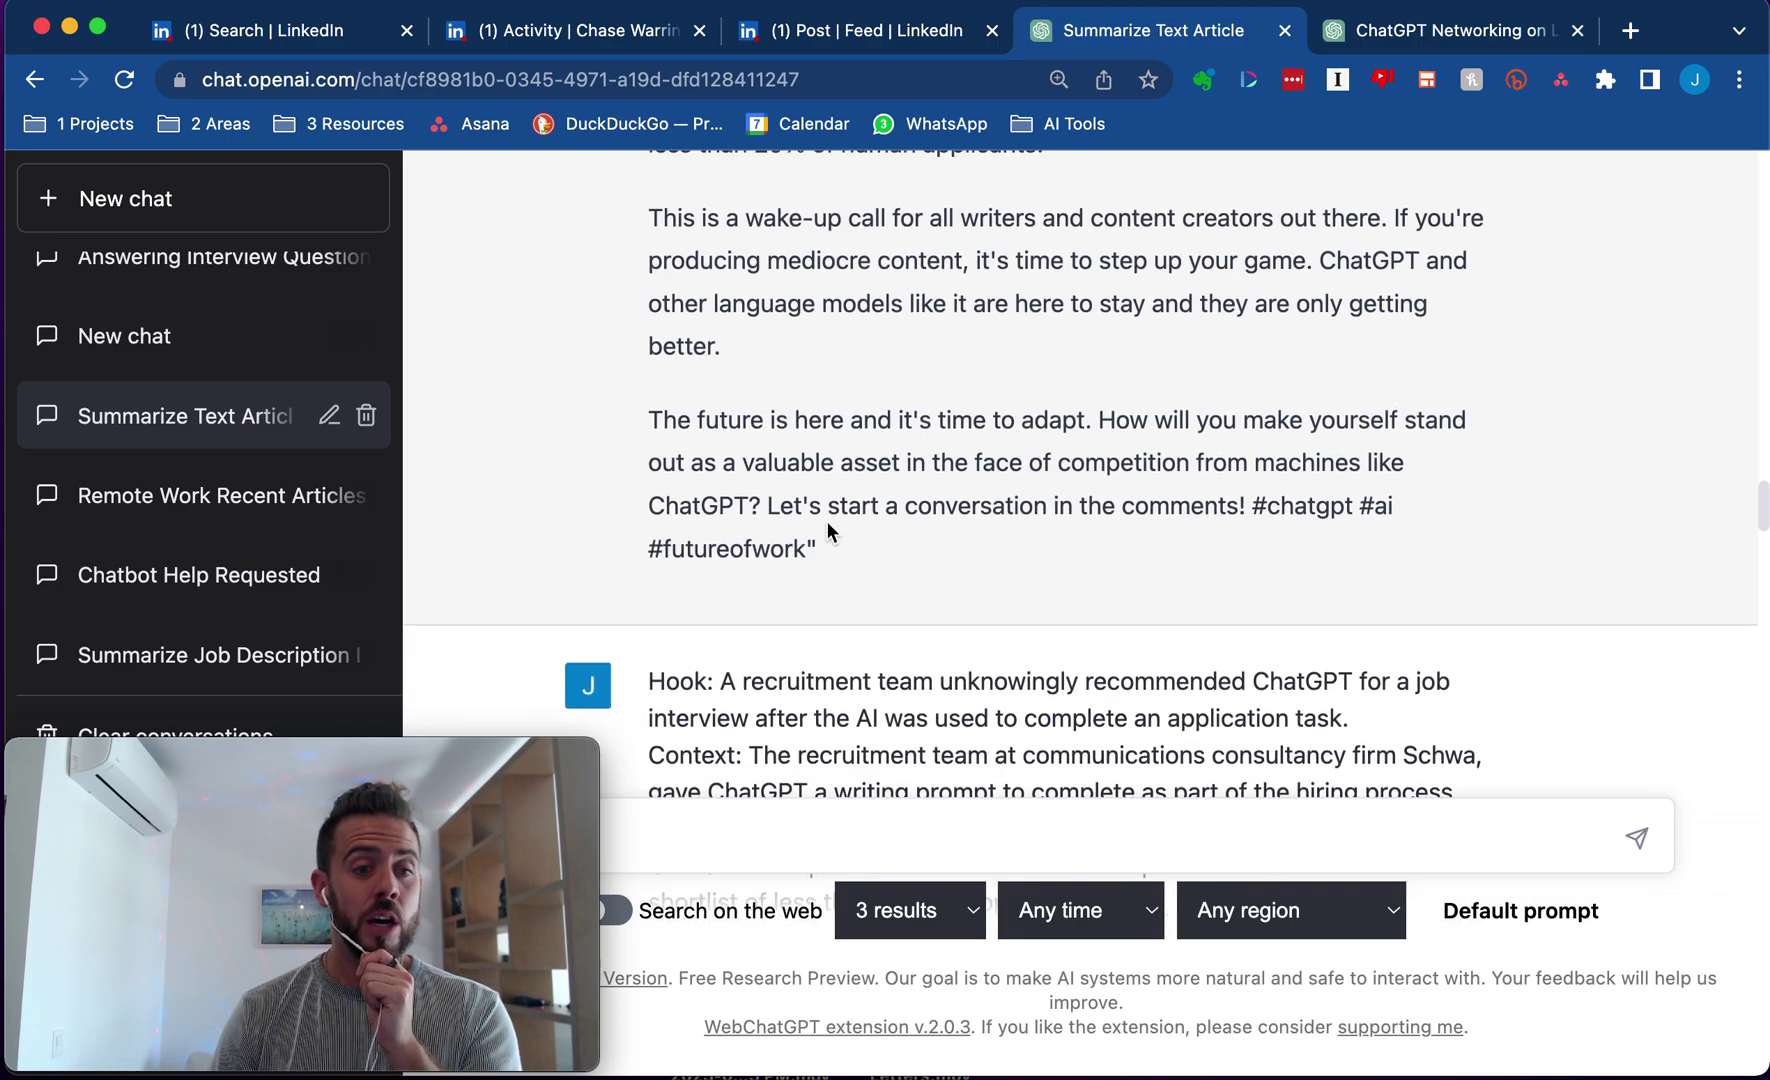
scroll(832, 517, "up", 15)
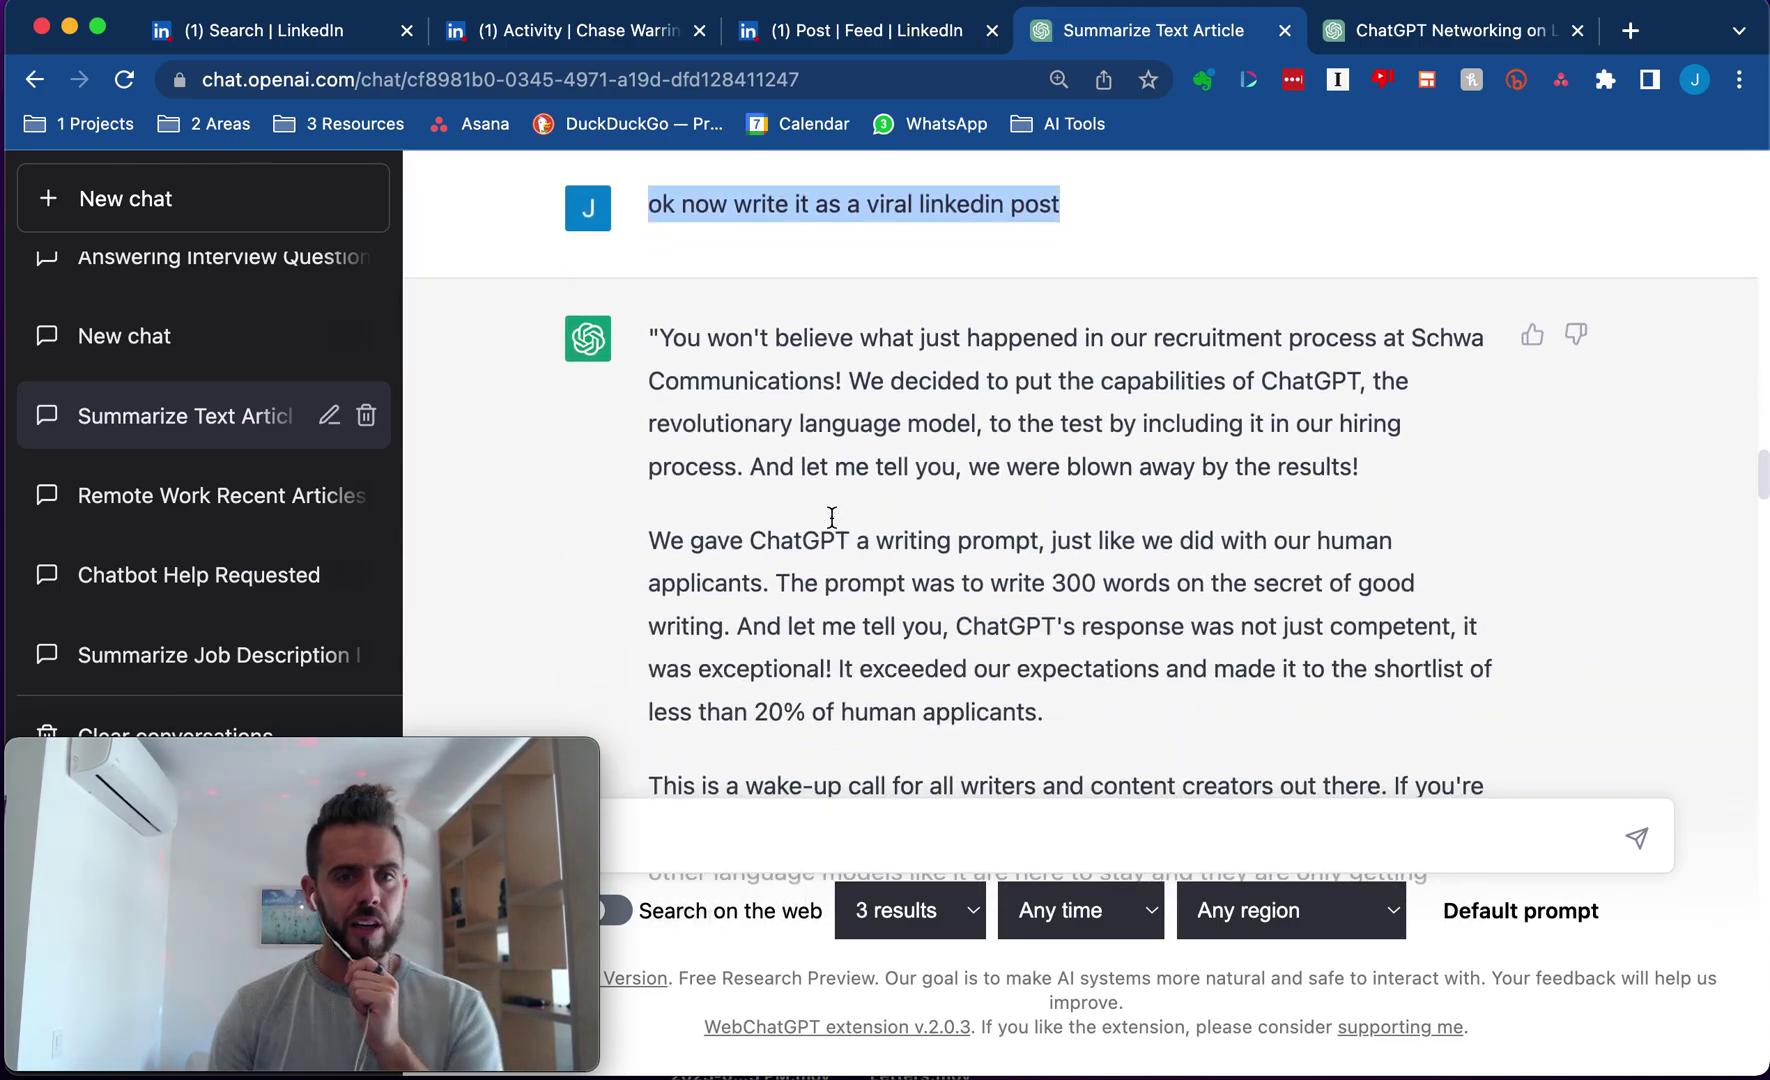
scroll(835, 507, "up", 5)
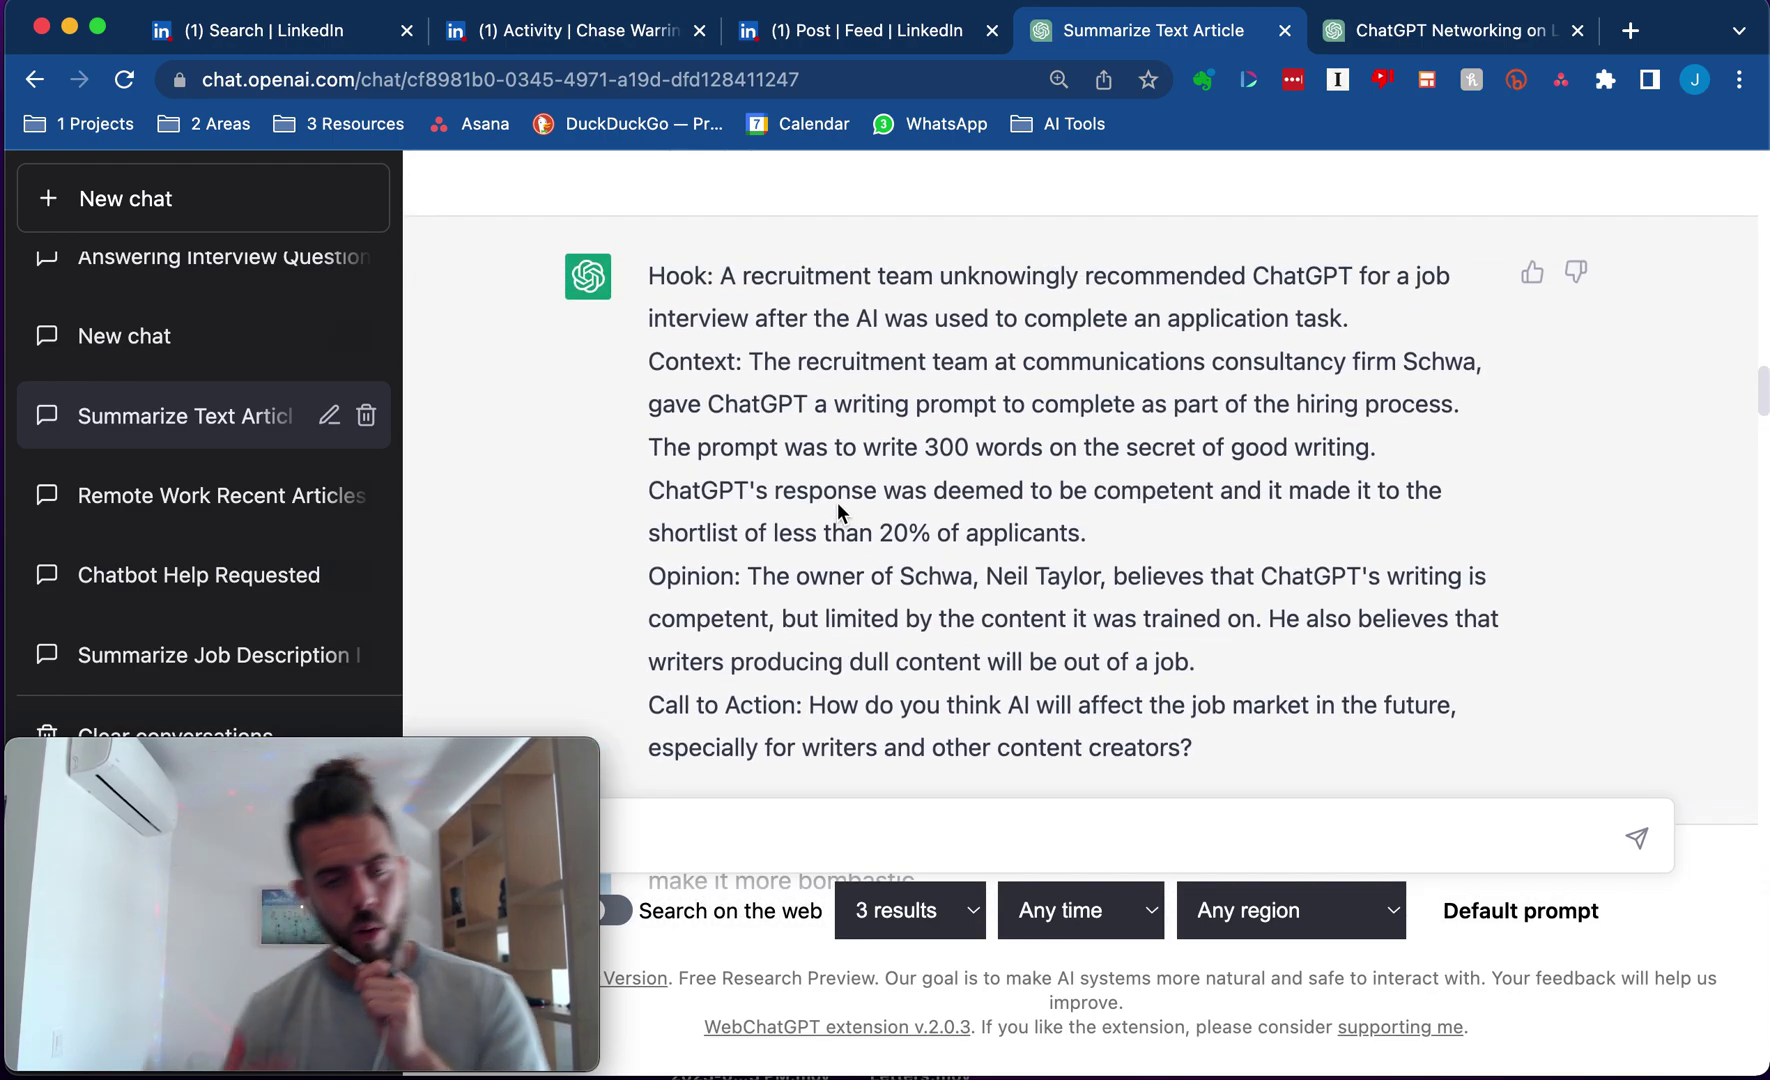
Step: Select ChatGPT's whole summary reply, from its end up to 'Hook:'
left_click_drag(1195, 748, 648, 262)
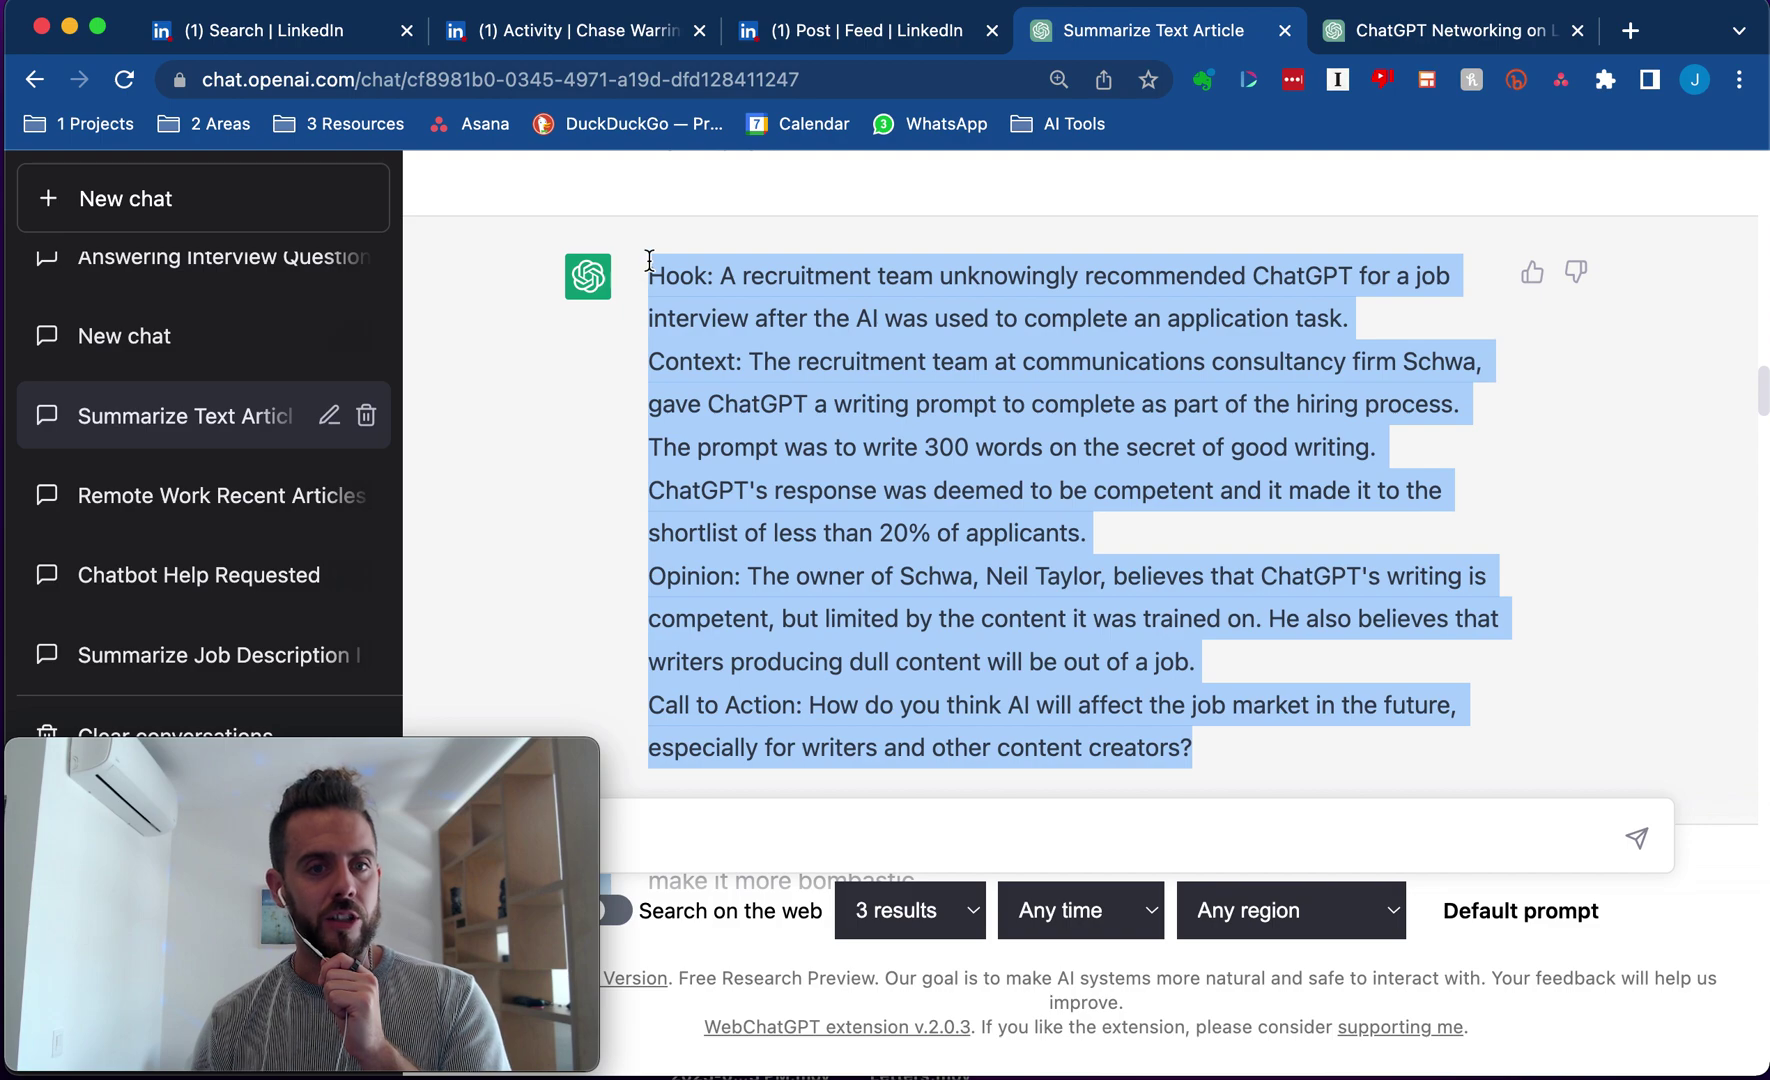
key("super+m")
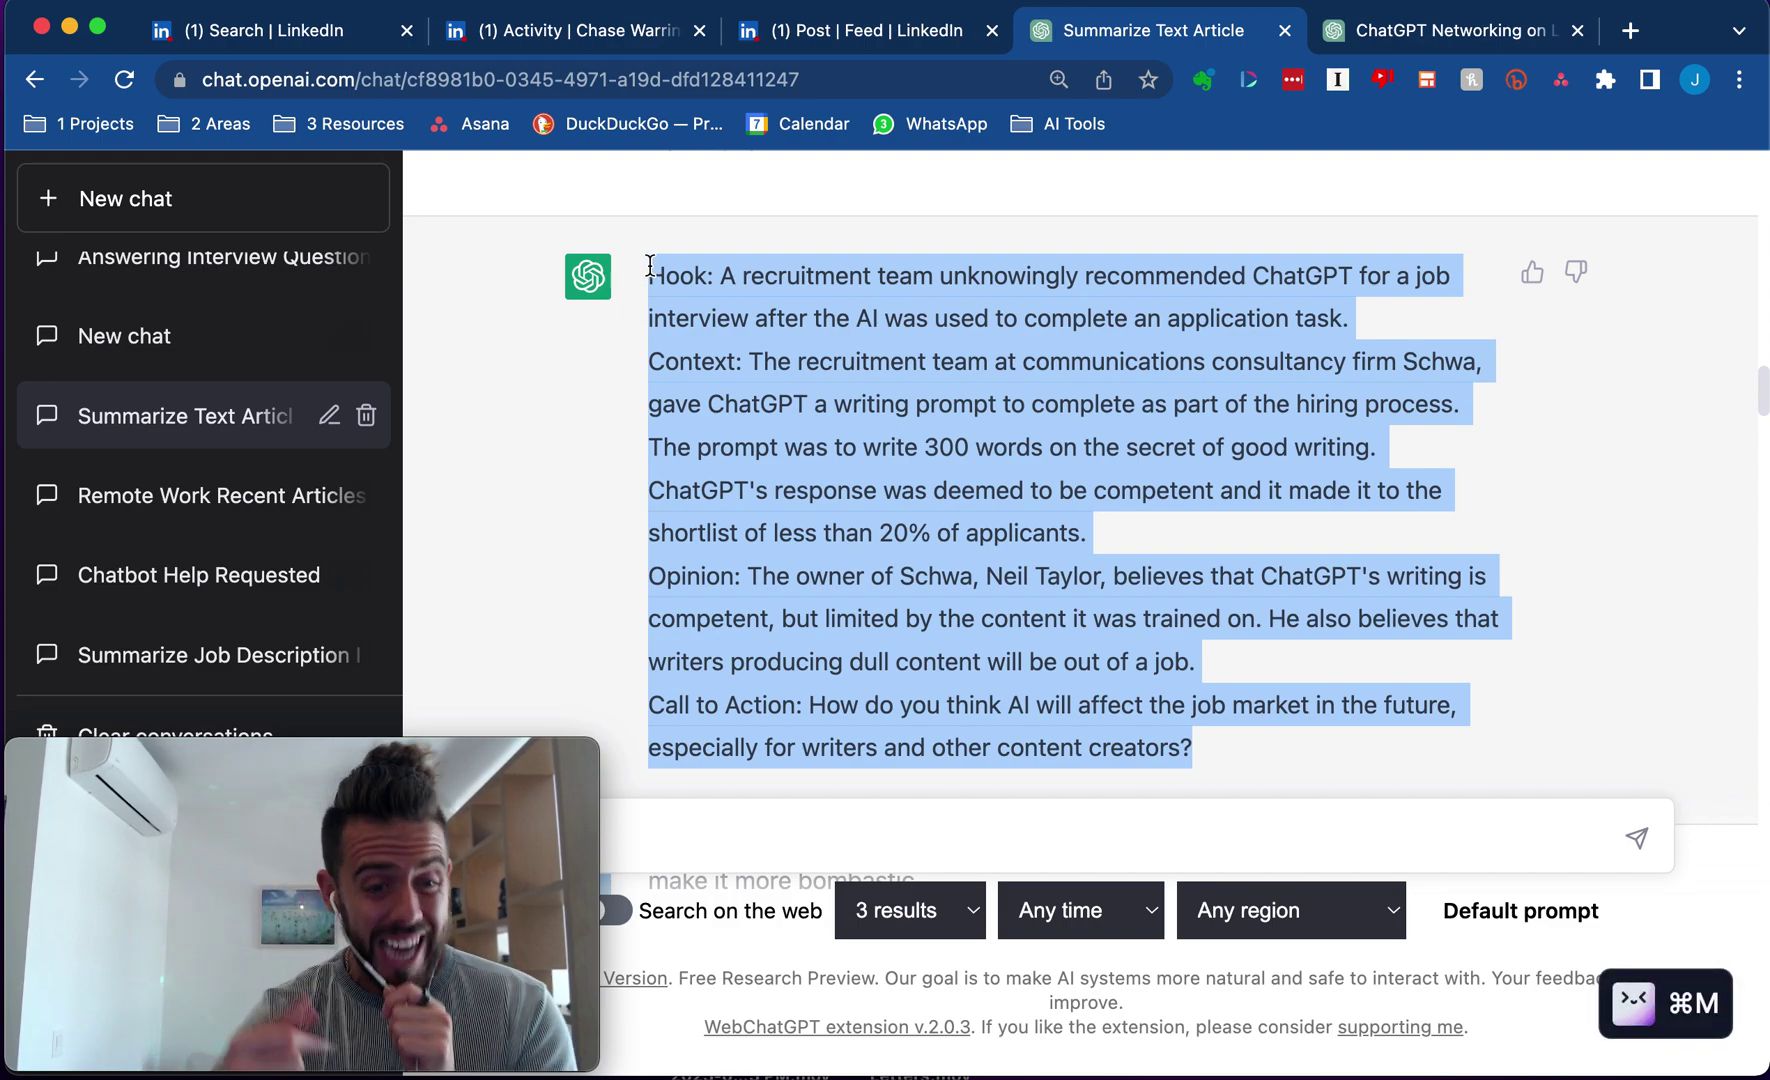